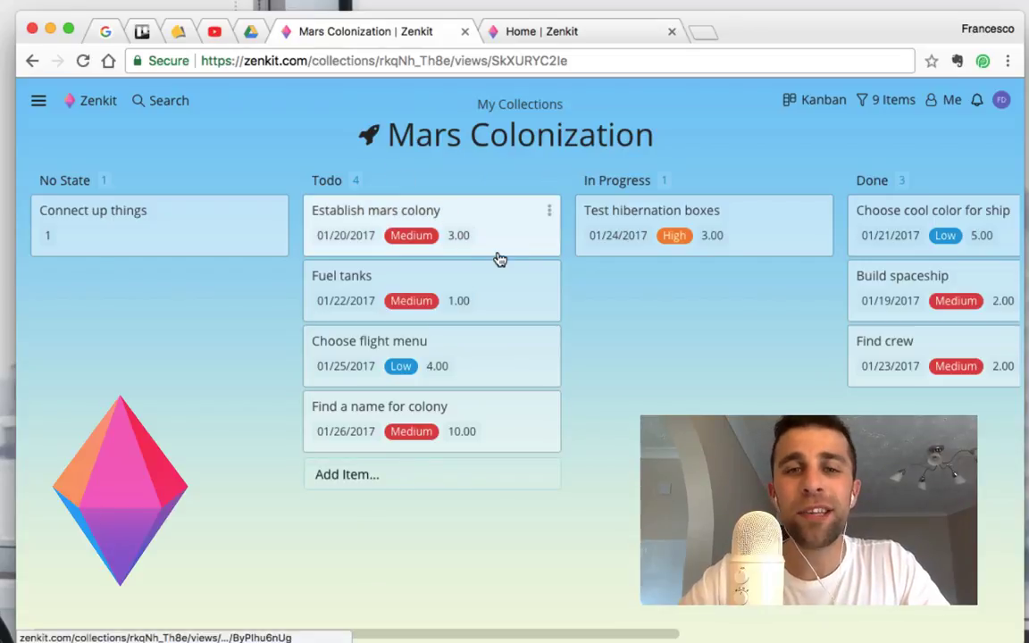
Go to the Zenkit home page and scroll down to the theme picker.
{"action": "left_click", "coordinate": [555, 36]}
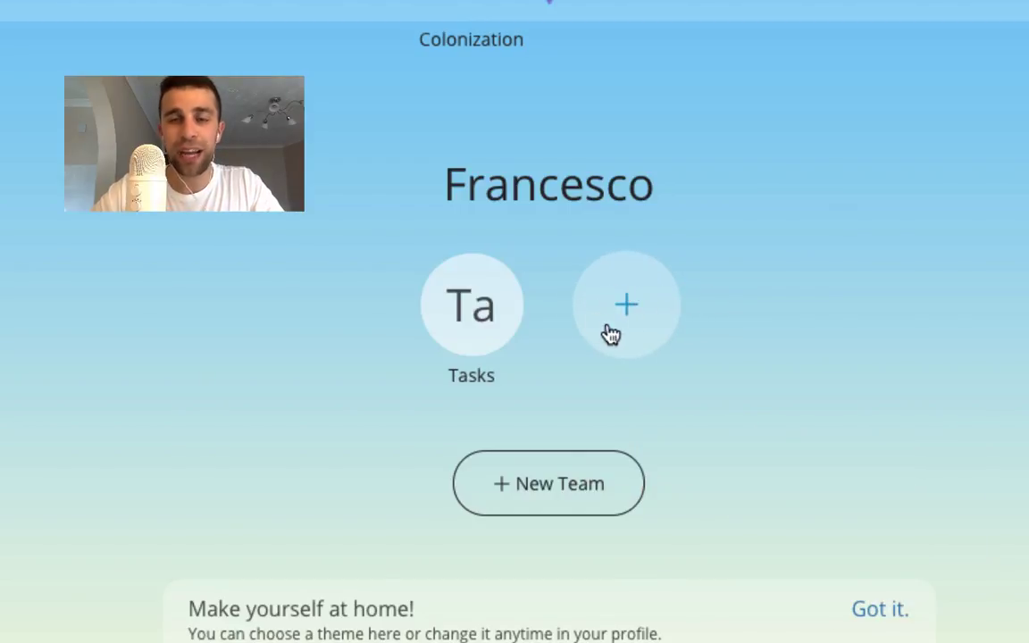
{"action": "scroll", "coordinate": [629, 308], "scroll_direction": "down", "scroll_amount": 2}
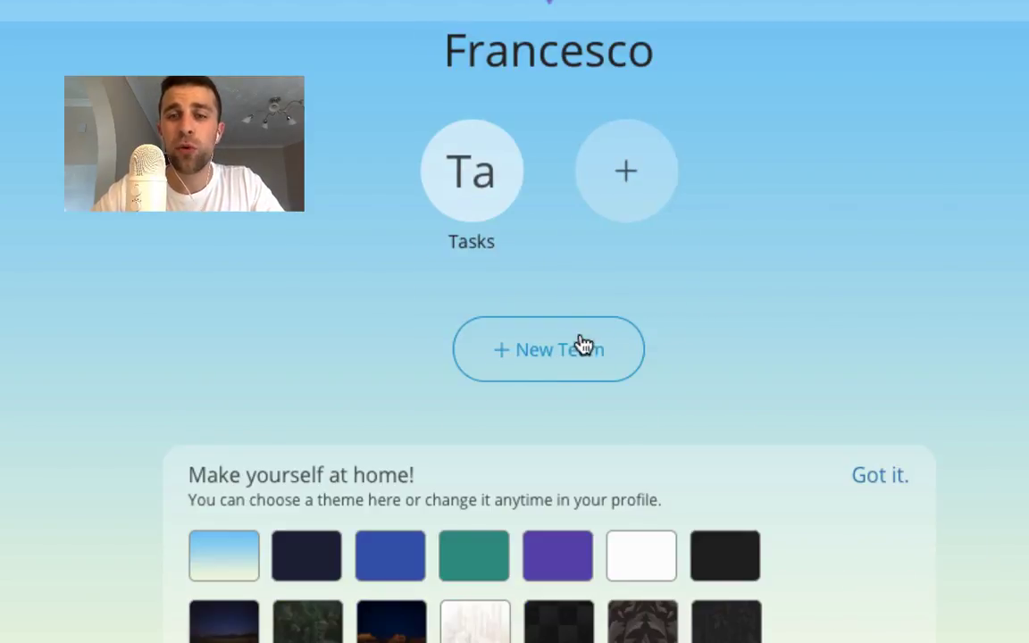
{"action": "scroll", "coordinate": [590, 350], "scroll_direction": "down", "scroll_amount": 3}
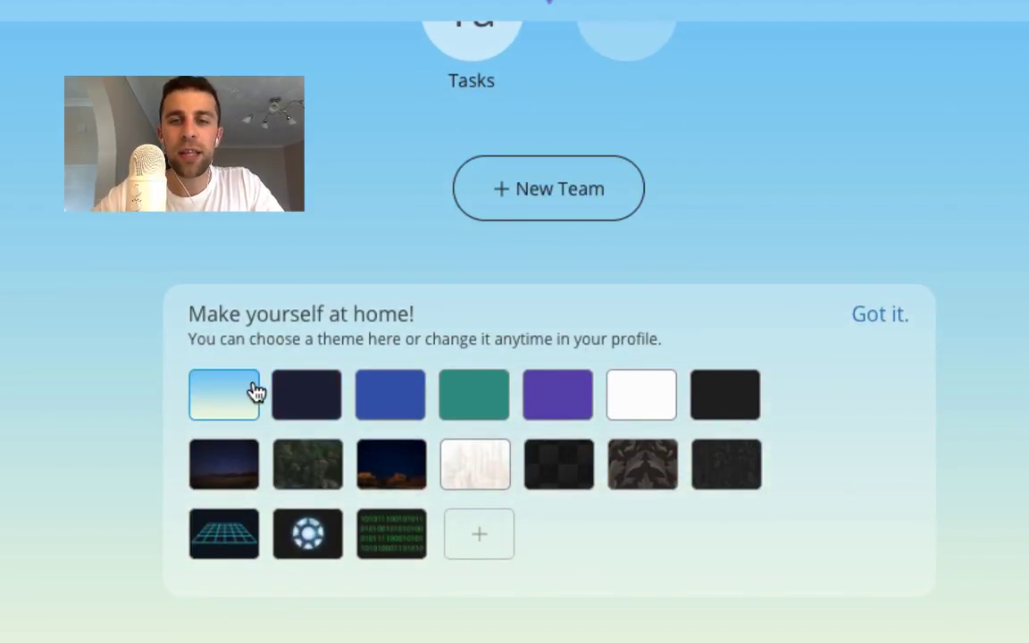
{"action": "scroll", "coordinate": [300, 409], "scroll_direction": "down", "scroll_amount": 2}
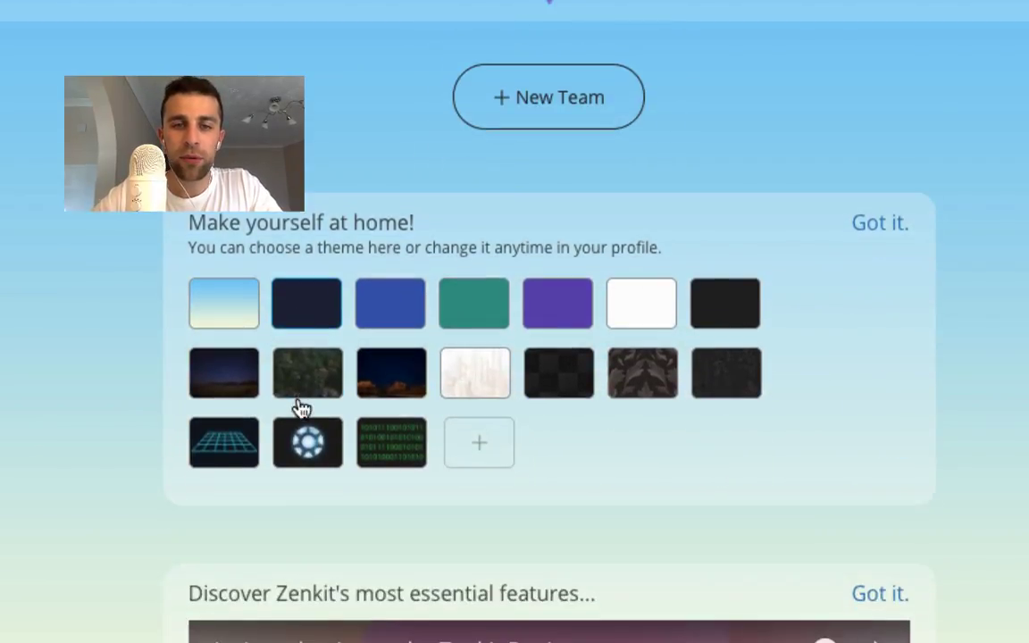
Try the navy, blue and white themes, then apply the sketched city background.
{"action": "left_click", "coordinate": [302, 307]}
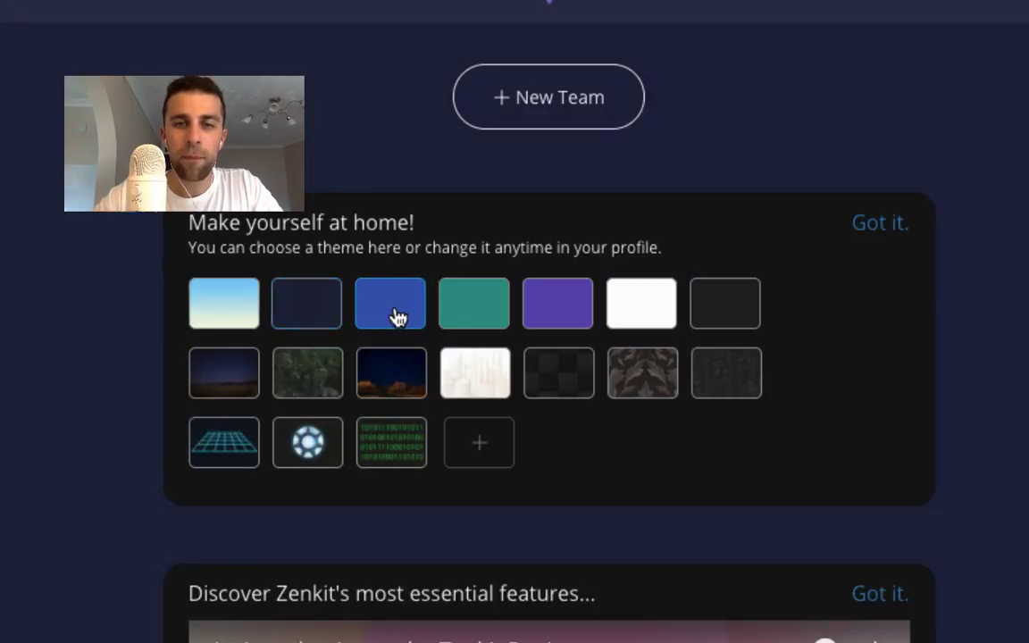
{"action": "left_click", "coordinate": [395, 314]}
{"action": "left_click", "coordinate": [636, 298]}
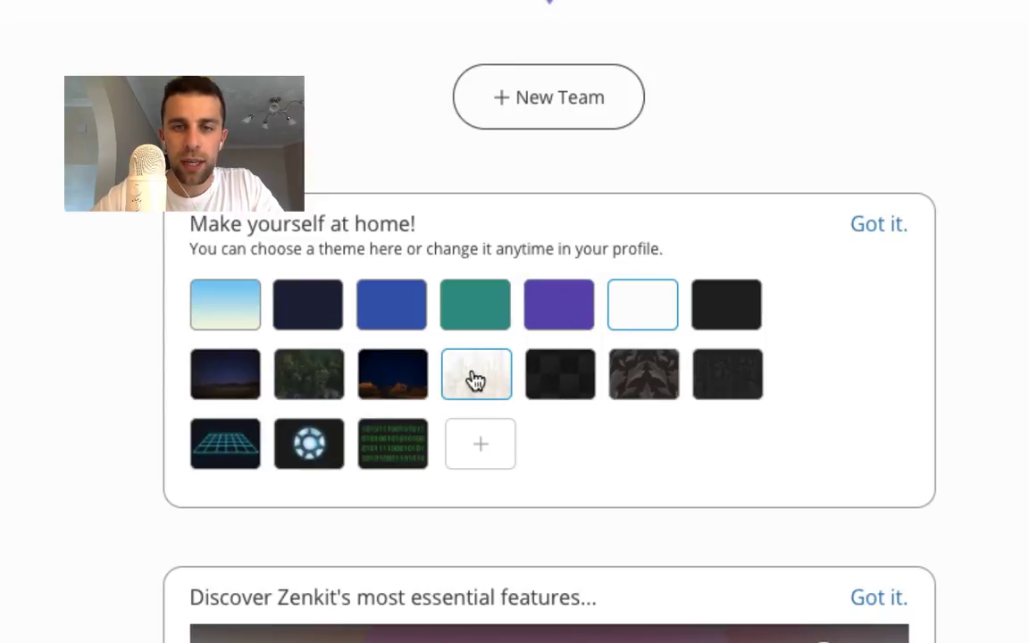
{"action": "left_click", "coordinate": [476, 379]}
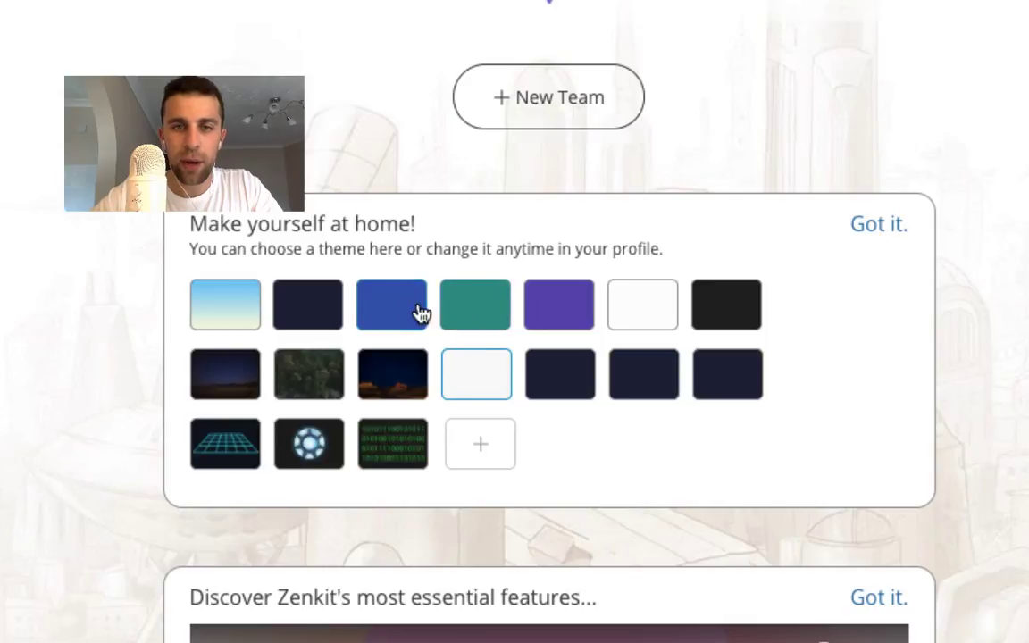
{"action": "scroll", "coordinate": [346, 329], "scroll_direction": "up", "scroll_amount": 7}
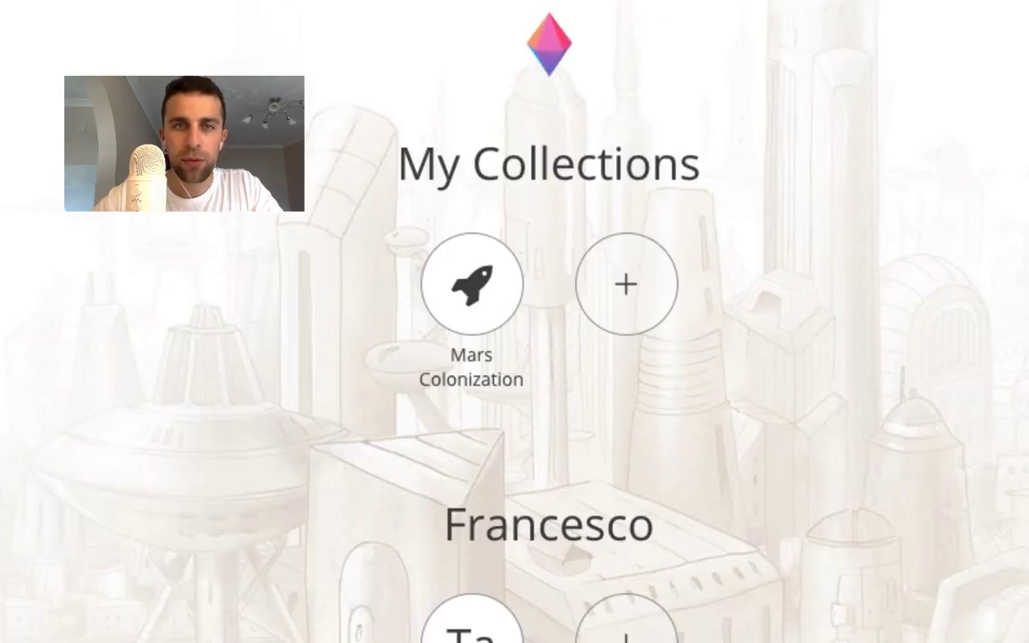
Open the Mars Colonization collection and scroll across its Kanban columns.
{"action": "left_click", "coordinate": [471, 284]}
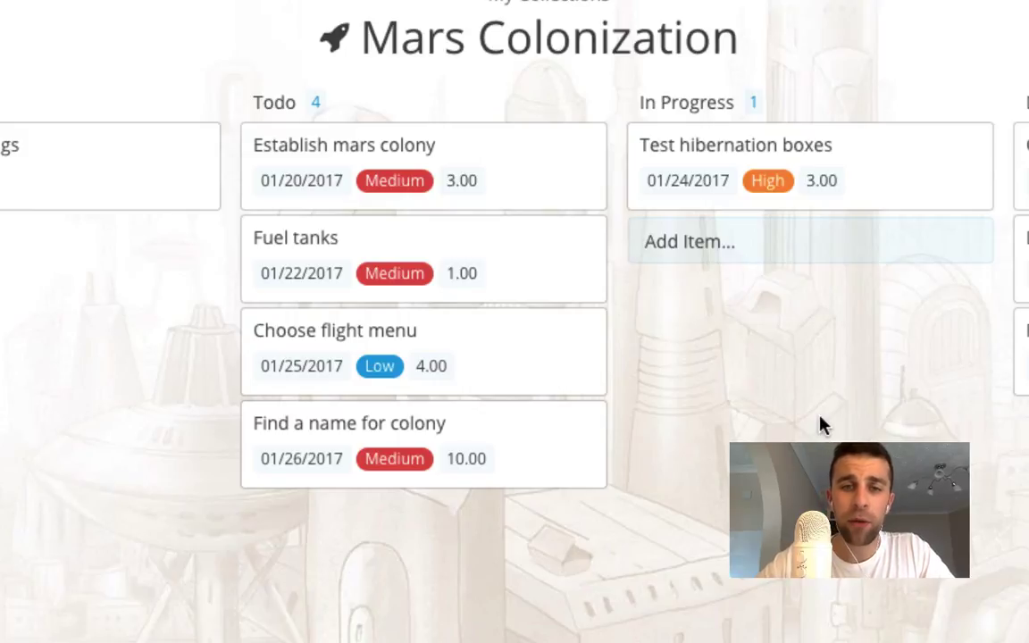
{"action": "scroll", "coordinate": [625, 250], "scroll_direction": "right", "scroll_amount": 4}
{"action": "scroll", "coordinate": [716, 374], "scroll_direction": "right", "scroll_amount": 2}
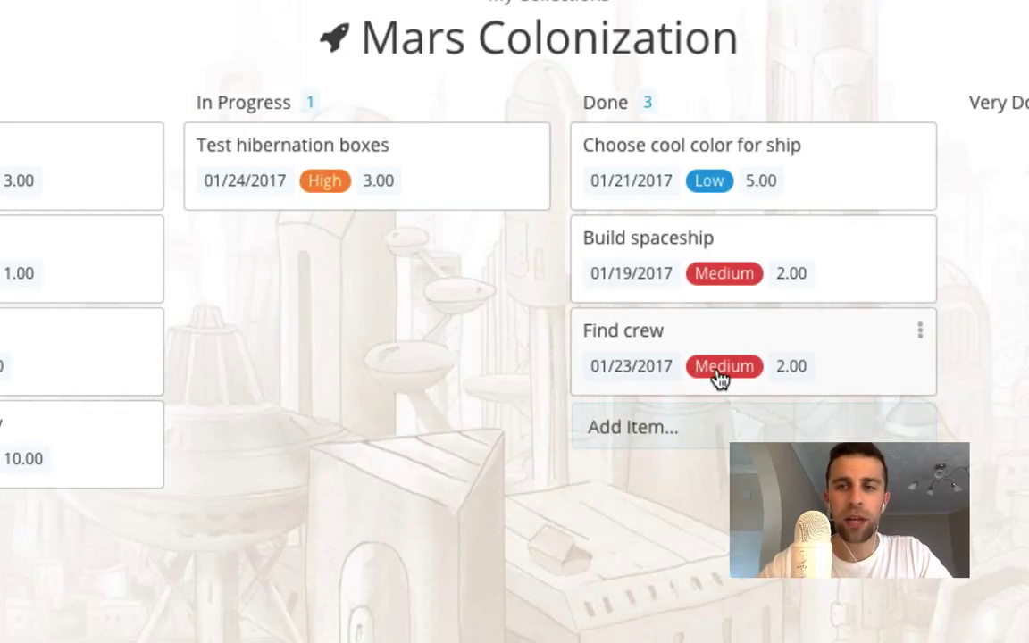
{"action": "scroll", "coordinate": [716, 374], "scroll_direction": "left", "scroll_amount": 5}
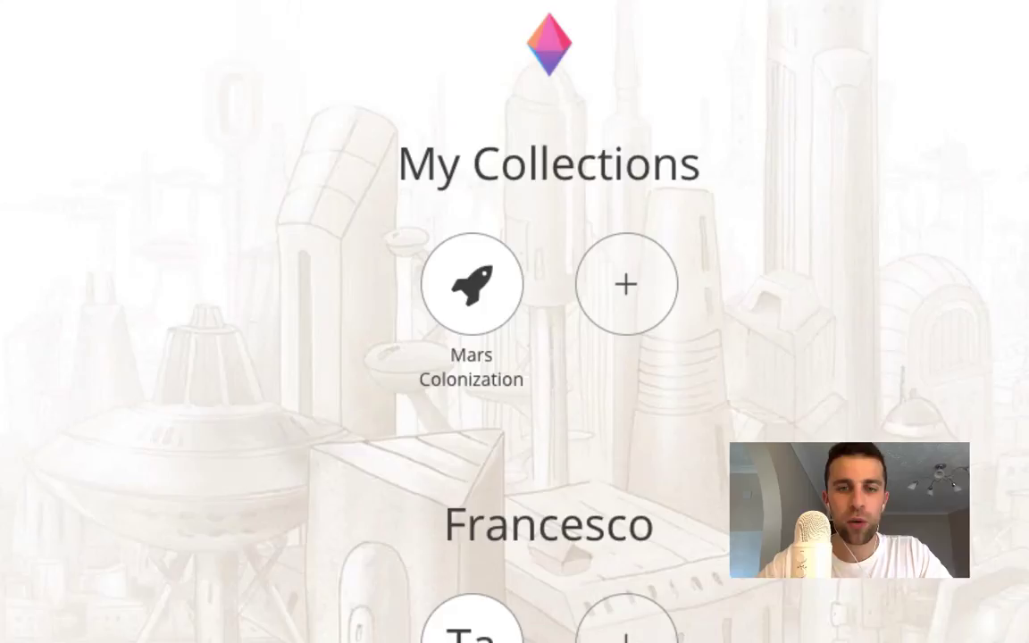
{"action": "scroll", "coordinate": [568, 297], "scroll_direction": "down", "scroll_amount": 6}
{"action": "scroll", "coordinate": [567, 296], "scroll_direction": "down", "scroll_amount": 1}
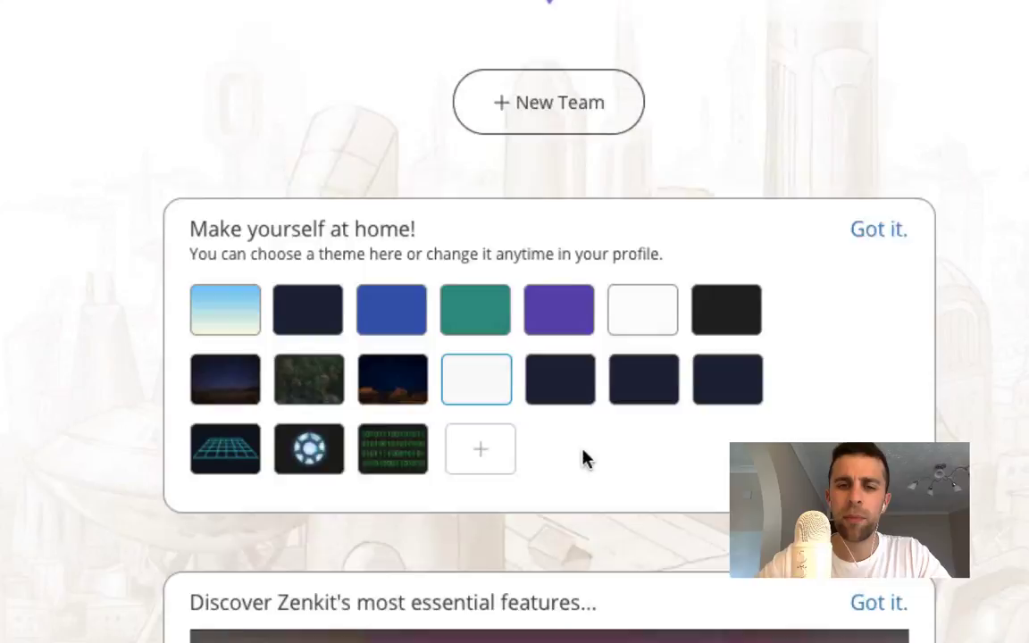
{"action": "scroll", "coordinate": [582, 458], "scroll_direction": "down", "scroll_amount": 2}
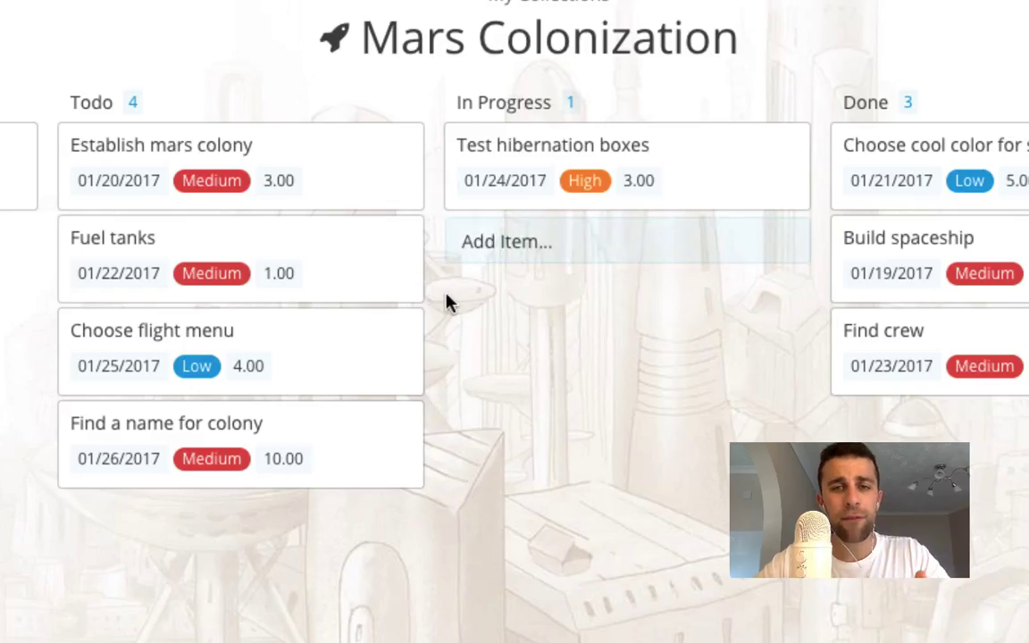
{"action": "scroll", "coordinate": [447, 301], "scroll_direction": "left", "scroll_amount": 3}
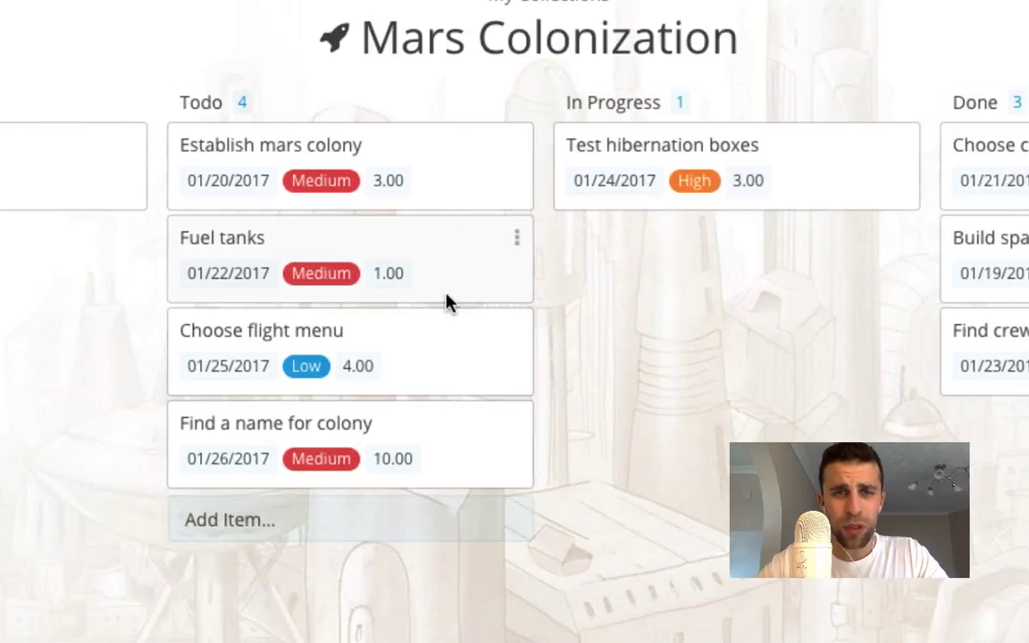
{"action": "scroll", "coordinate": [164, 225], "scroll_direction": "left", "scroll_amount": 2}
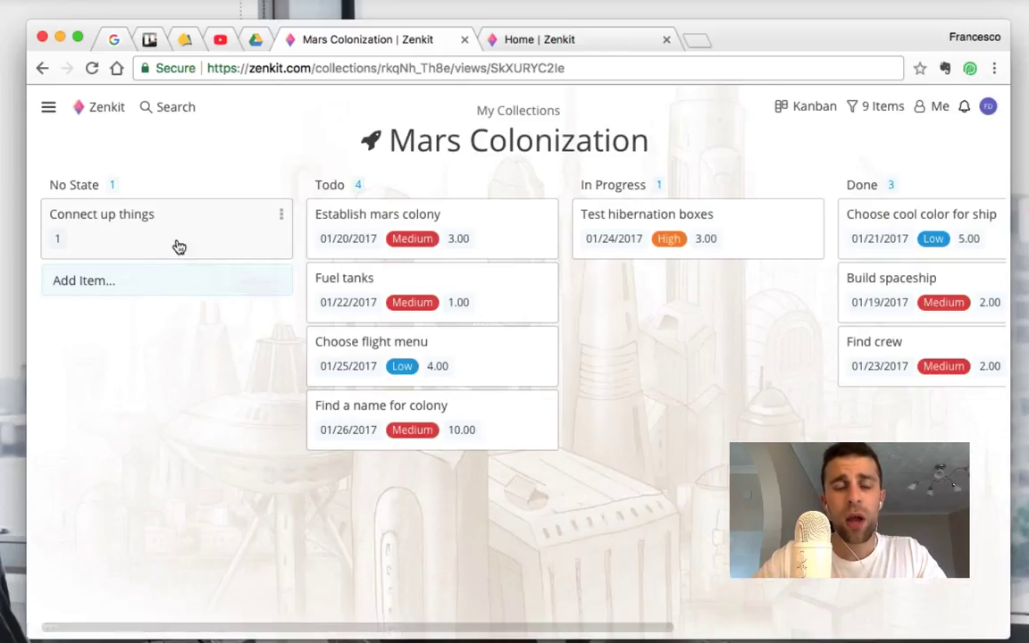
Move Connect up things into Todo, then switch the collection via List to the Calendar view.
{"action": "left_click_drag", "start_coordinate": [174, 219], "coordinate": [198, 223]}
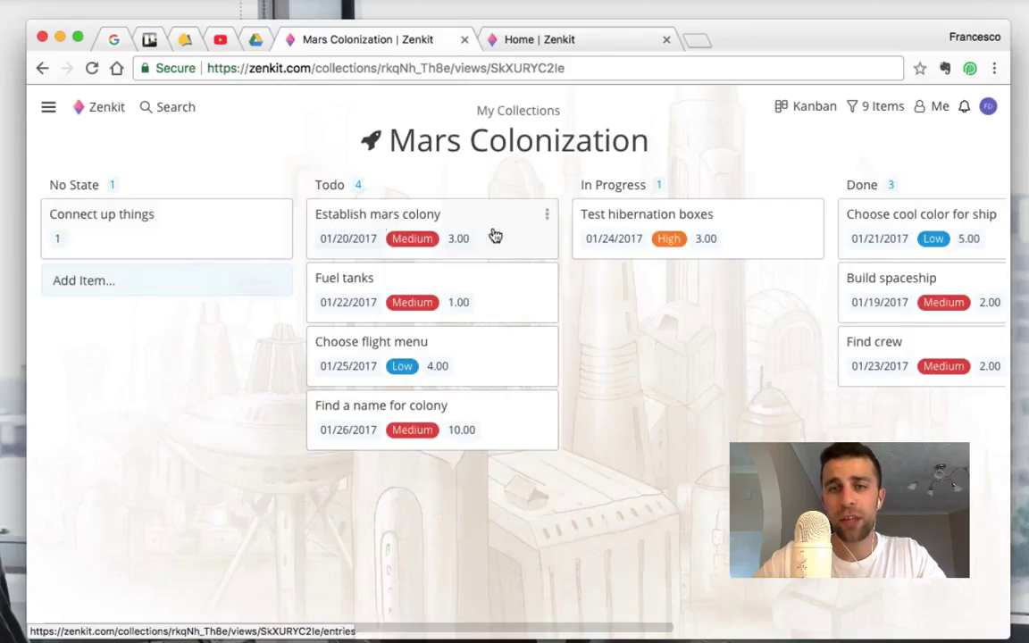
{"action": "left_click", "coordinate": [815, 107]}
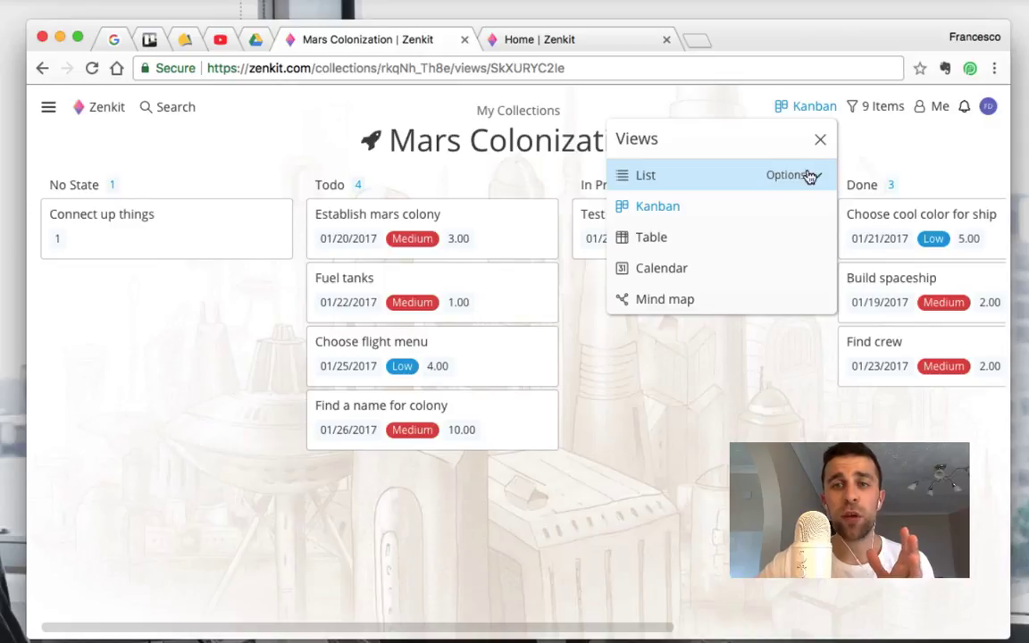
{"action": "left_click", "coordinate": [818, 179]}
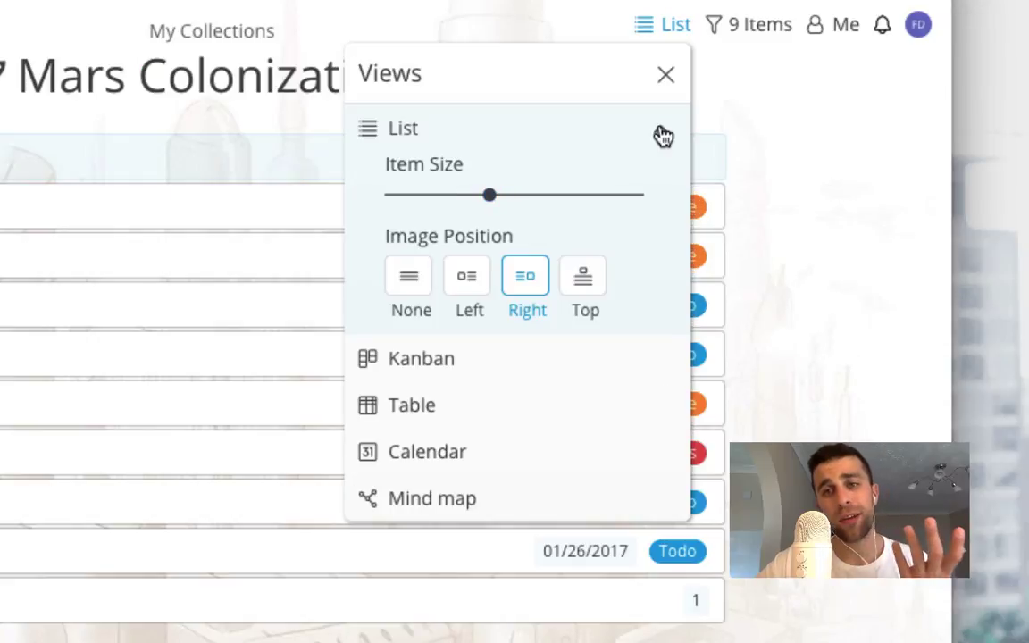
{"action": "left_click", "coordinate": [816, 177]}
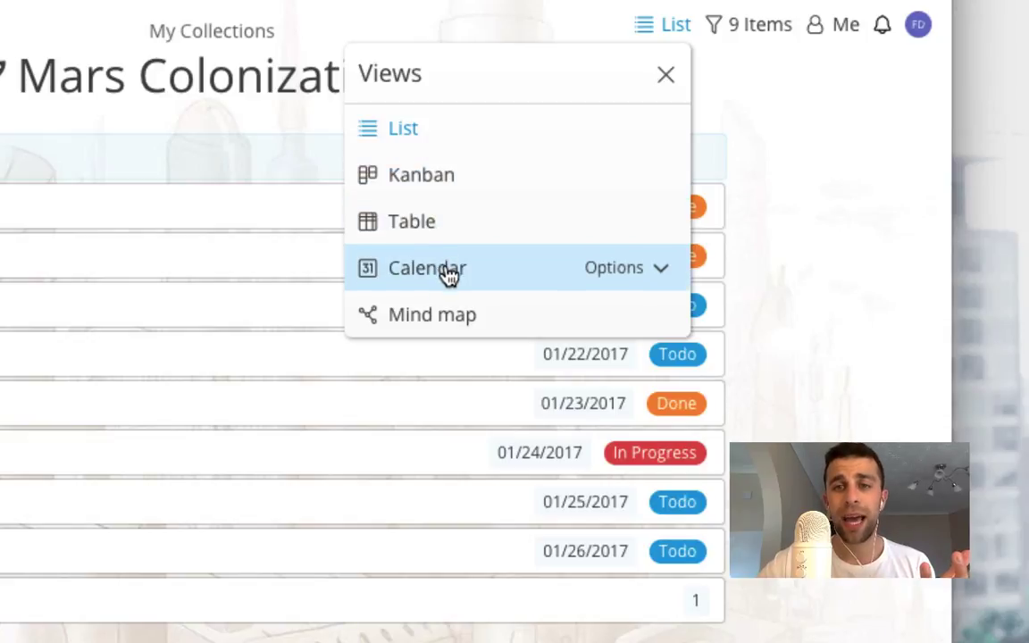
{"action": "left_click", "coordinate": [479, 275]}
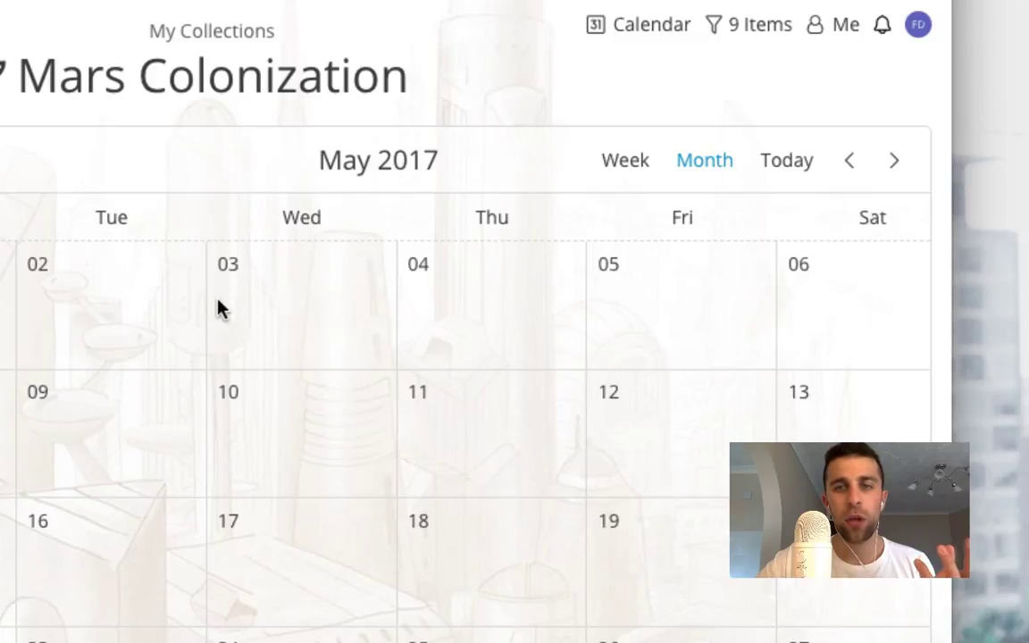
Preview the calendar by week and by month, then switch to the Mind map view.
{"action": "left_click", "coordinate": [618, 157]}
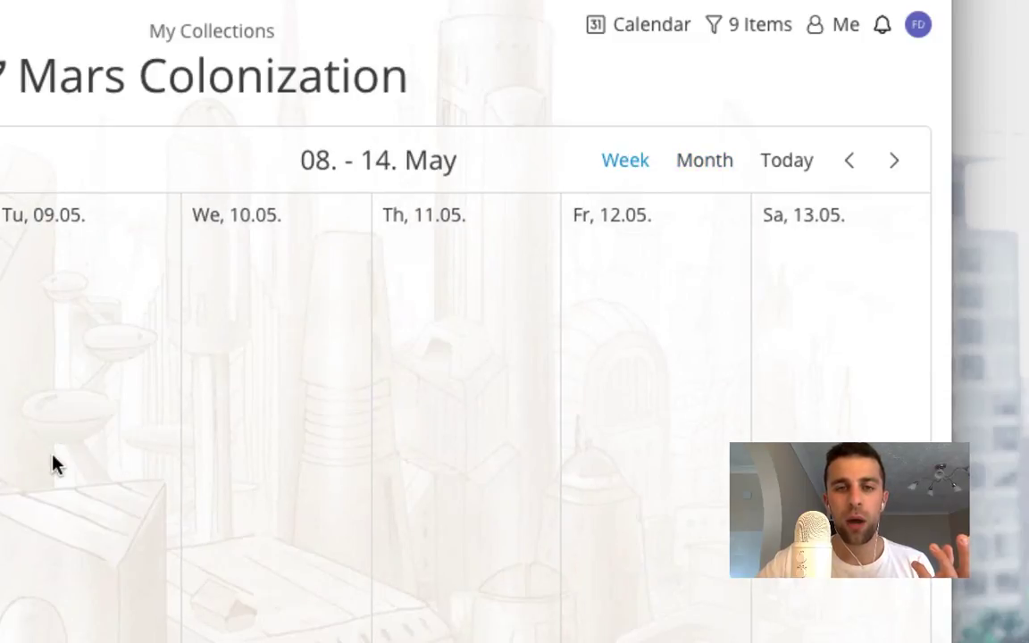
{"action": "left_click", "coordinate": [701, 161]}
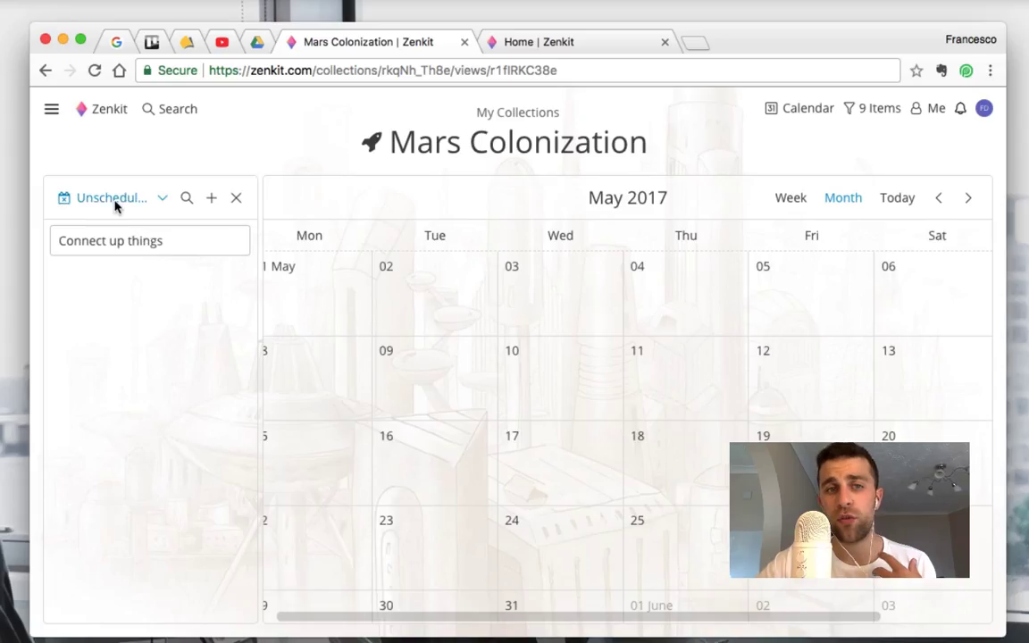
{"action": "left_click", "coordinate": [829, 119]}
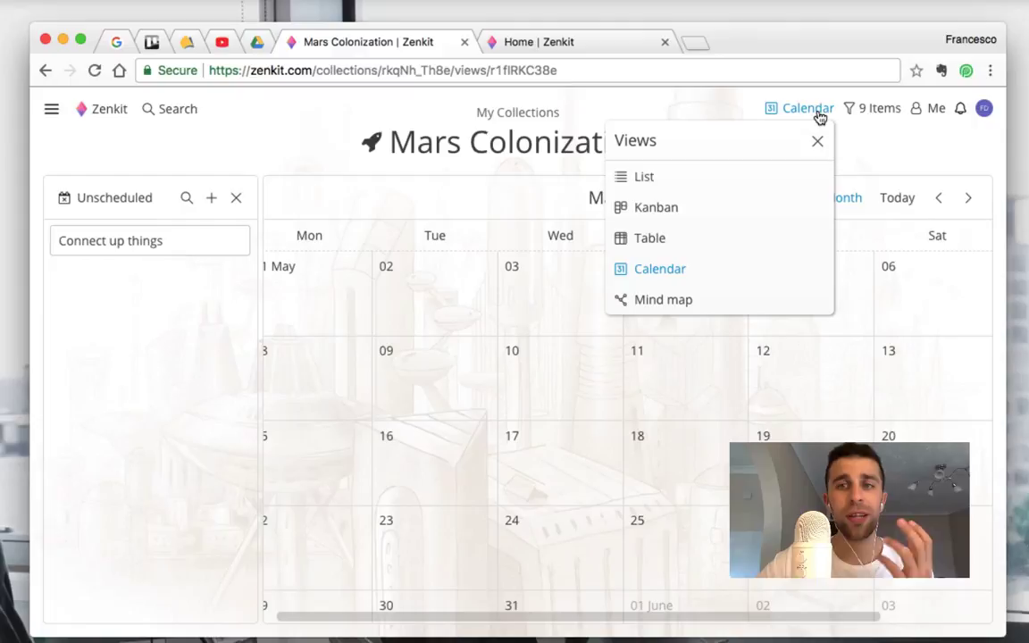
{"action": "left_click", "coordinate": [782, 301]}
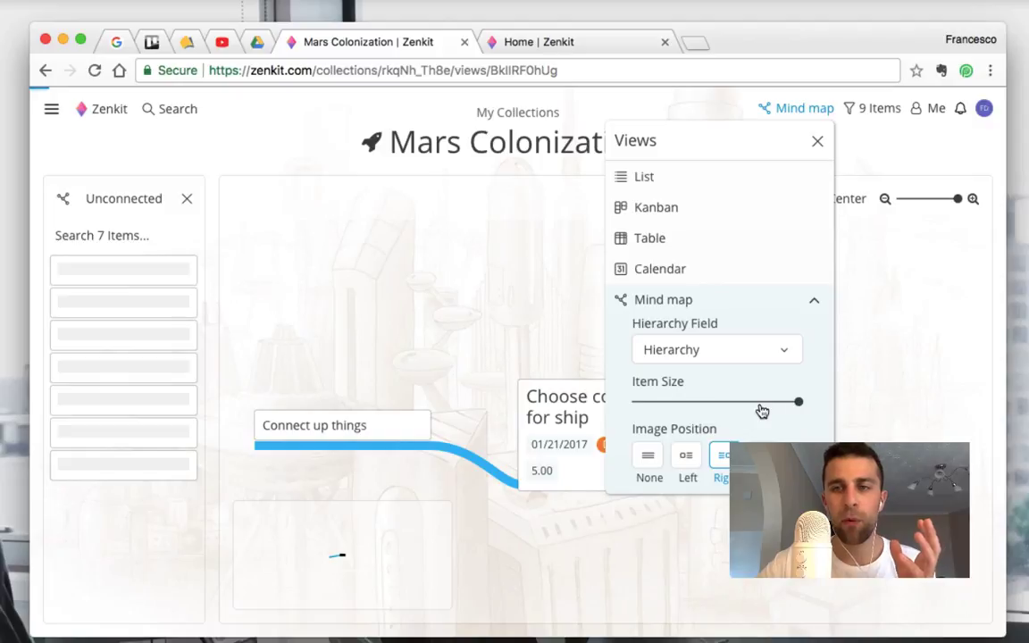
Close the views panel and zoom the mind map out to compact nodes.
{"action": "left_click", "coordinate": [816, 141]}
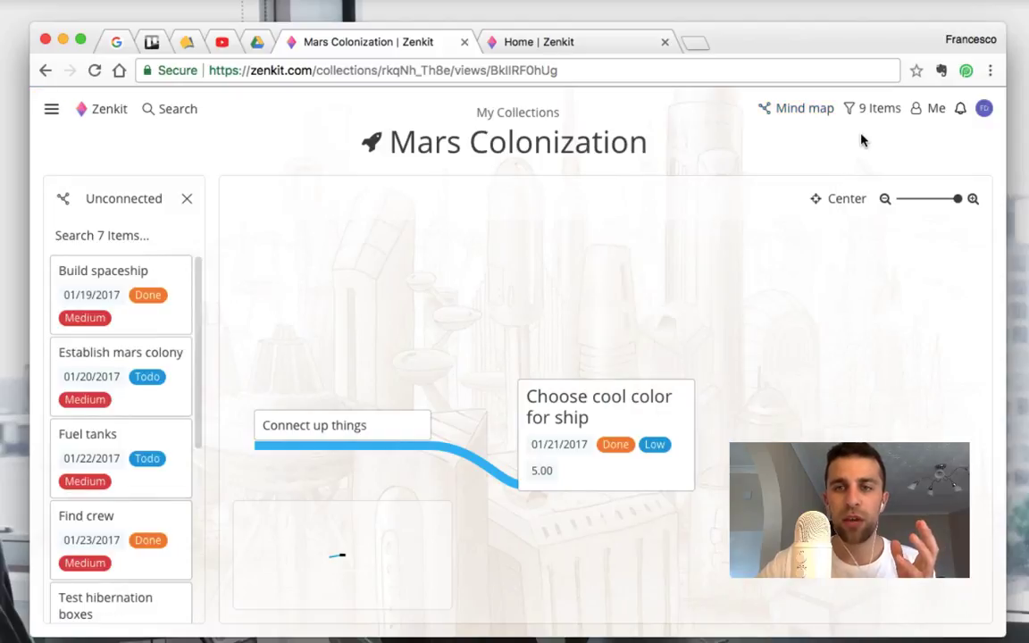
{"action": "scroll", "coordinate": [555, 360], "scroll_direction": "down", "scroll_amount": 3}
{"action": "scroll", "coordinate": [556, 359], "scroll_direction": "left", "scroll_amount": 4}
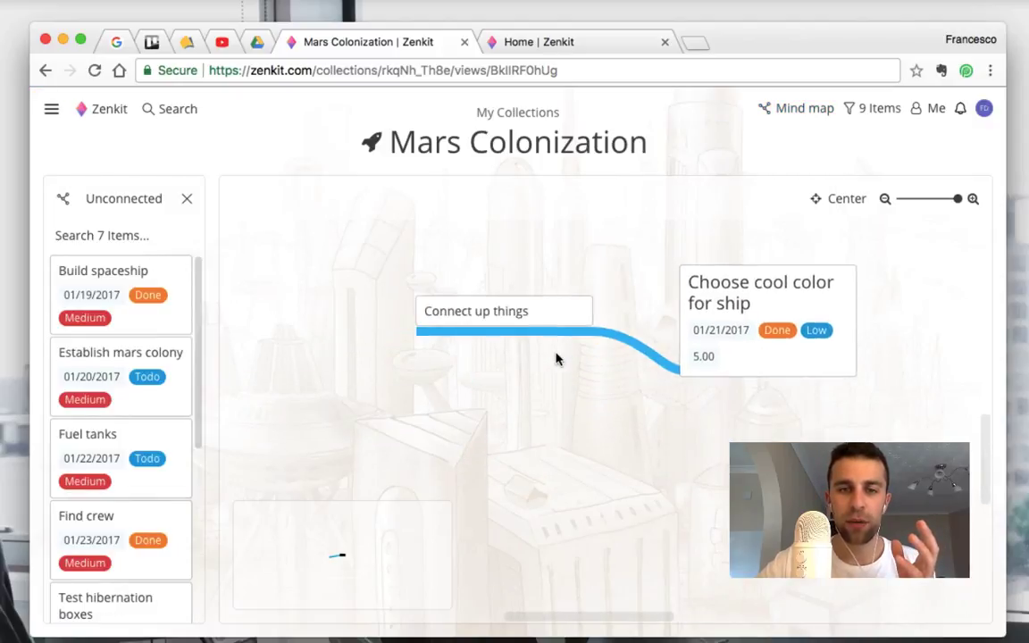
{"action": "scroll", "coordinate": [556, 359], "scroll_direction": "right", "scroll_amount": 3}
{"action": "scroll", "coordinate": [555, 359], "scroll_direction": "up", "scroll_amount": 2}
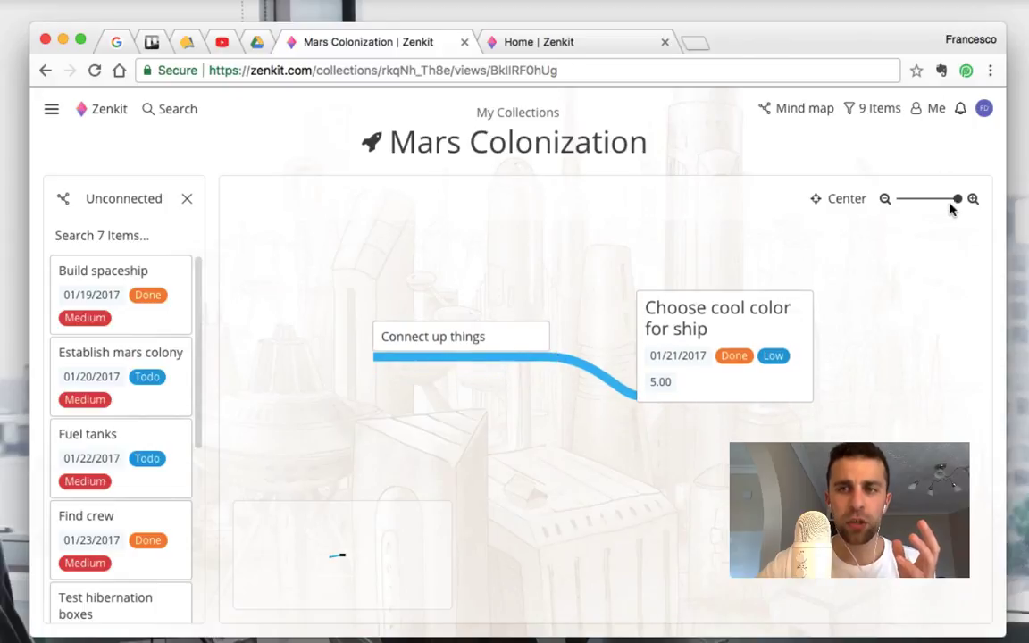
{"action": "left_click_drag", "start_coordinate": [955, 206], "coordinate": [946, 206]}
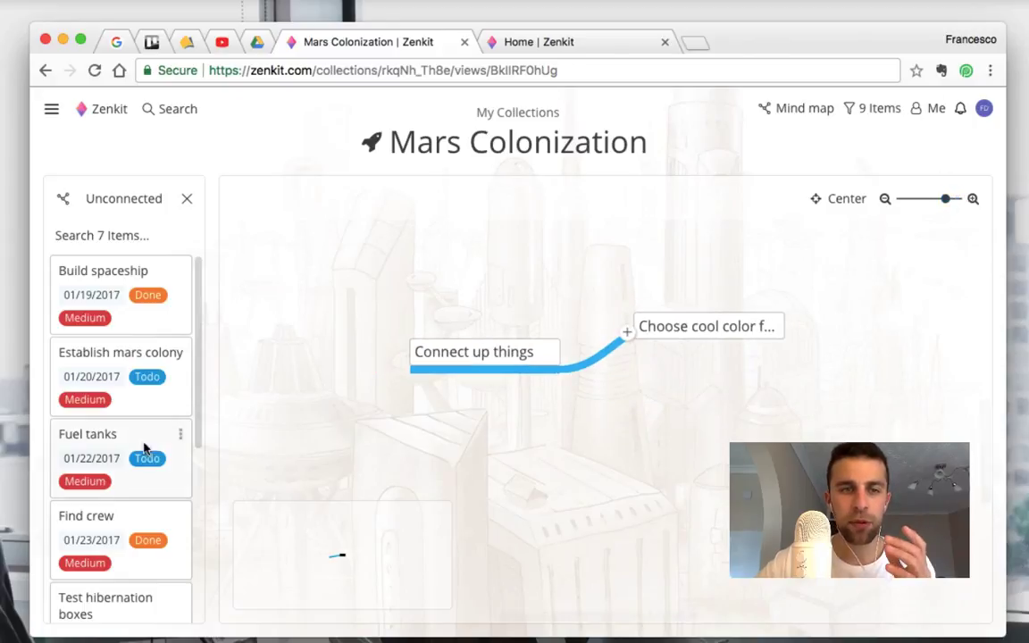
Link Establish mars colony to Connect up things and attach Build spaceship ahead of it.
{"action": "left_click_drag", "start_coordinate": [121, 375], "coordinate": [329, 283]}
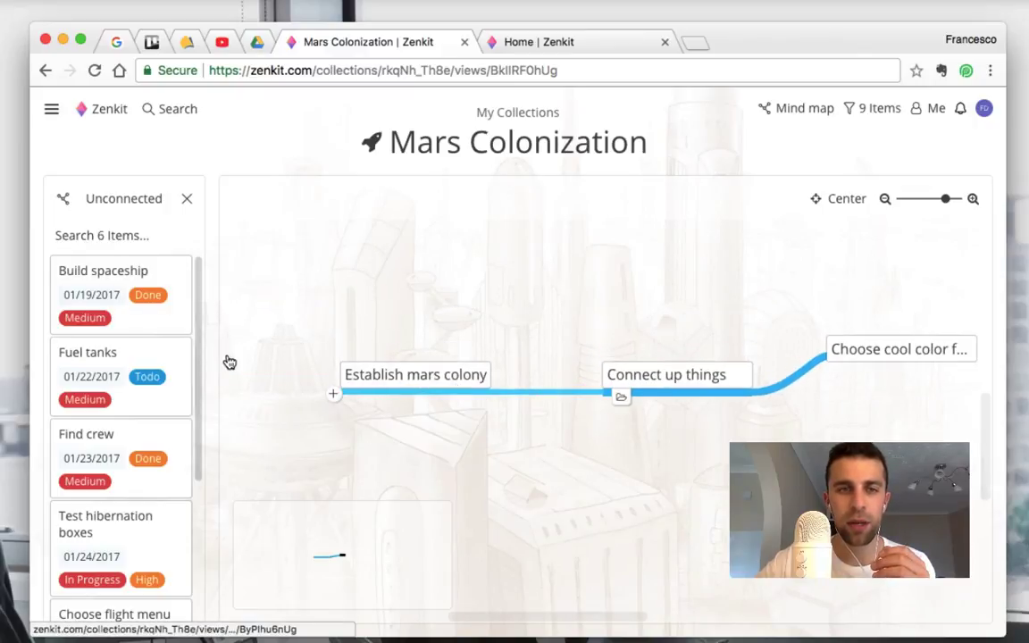
{"action": "left_click_drag", "start_coordinate": [161, 310], "coordinate": [409, 256]}
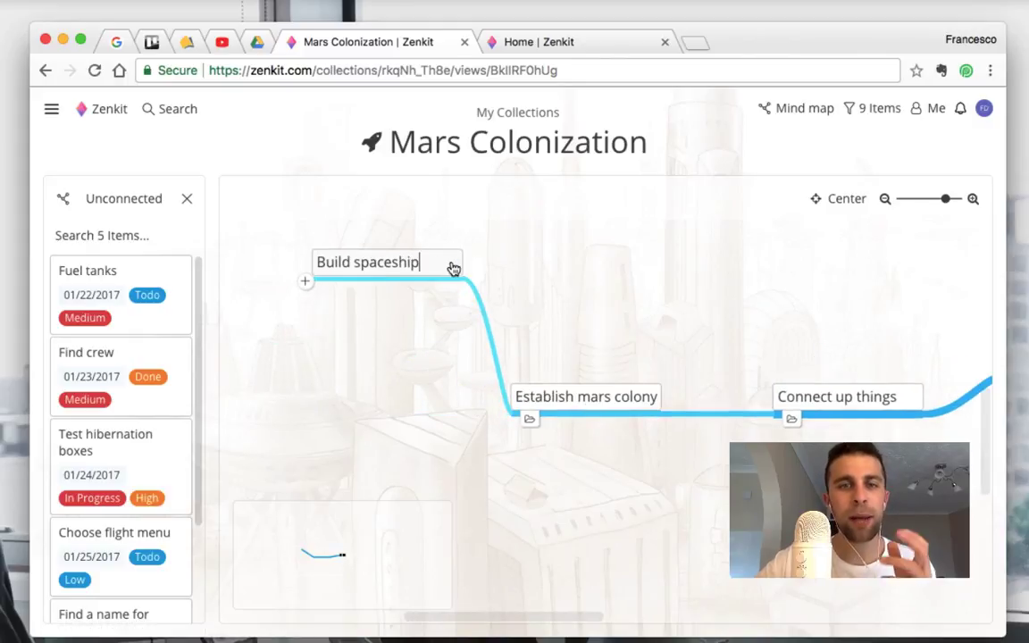
{"action": "left_click", "coordinate": [454, 268]}
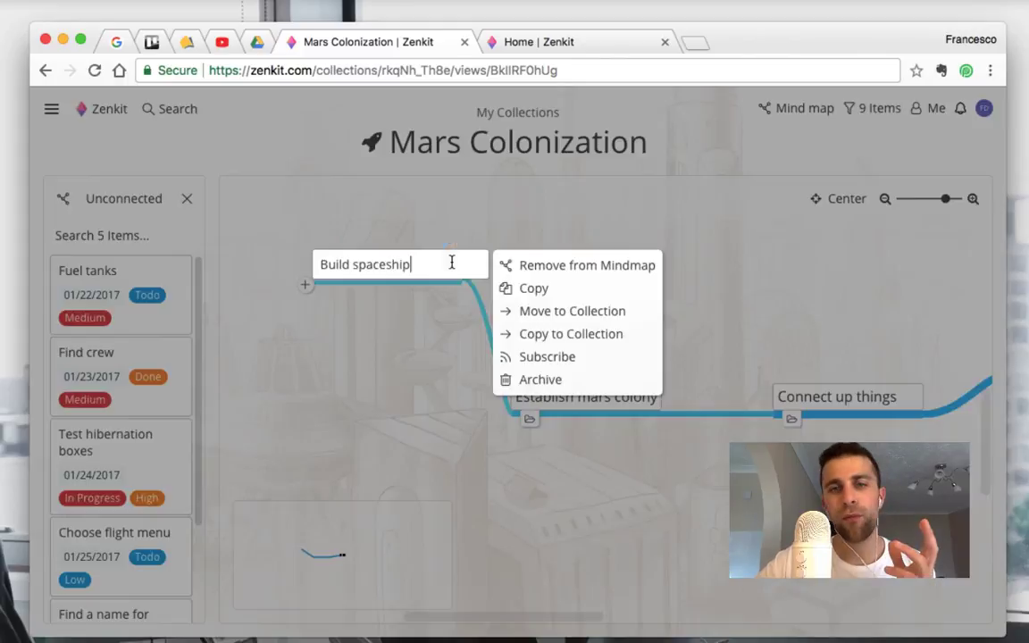
{"action": "left_click", "coordinate": [435, 365]}
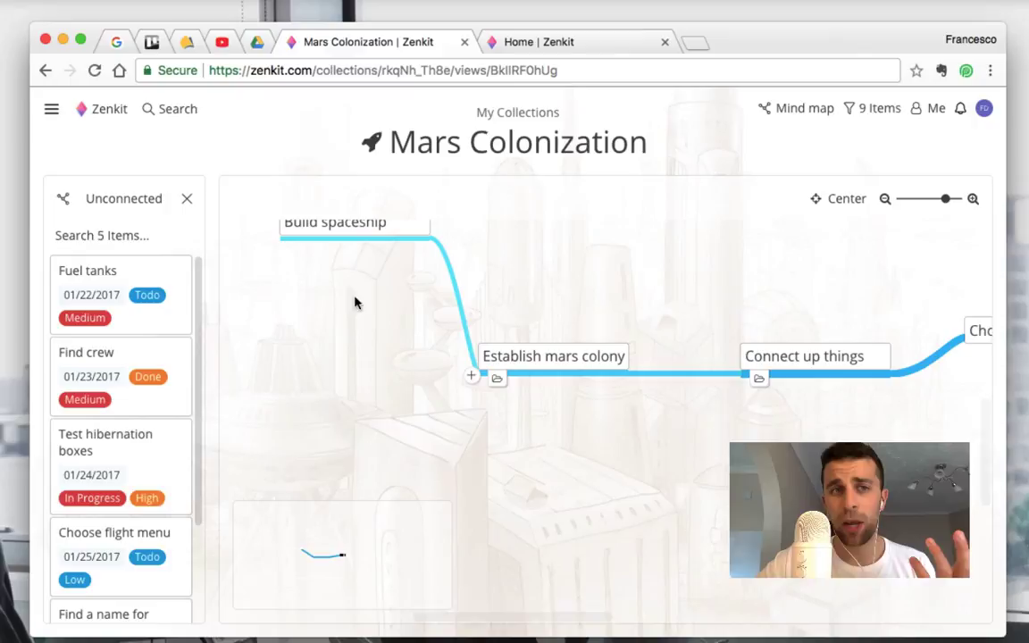
{"action": "left_click", "coordinate": [818, 110]}
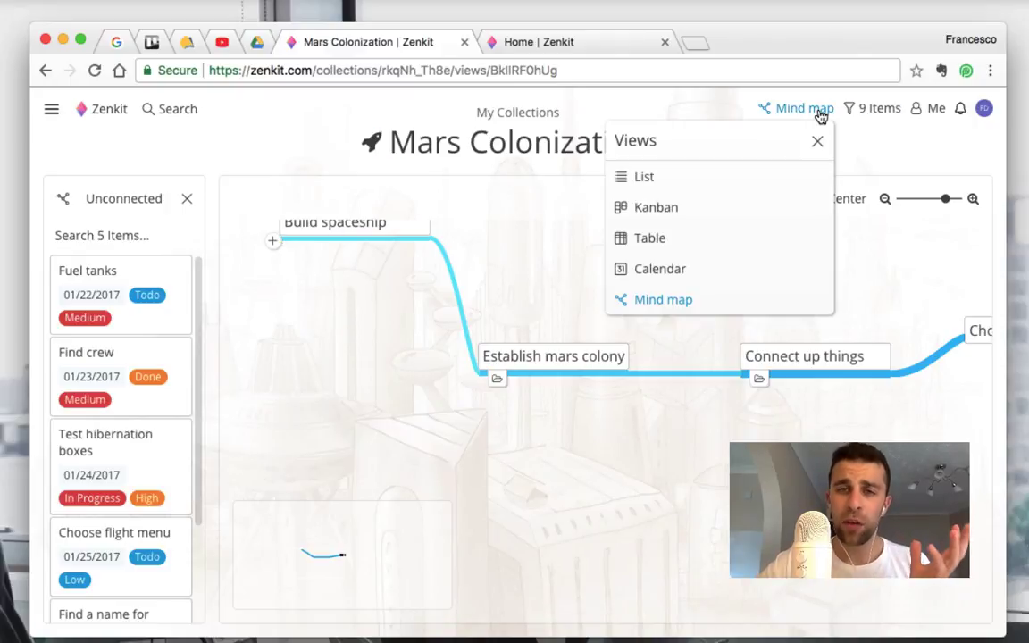
Switch through List back to the Kanban board and open Establish mars colony's details.
{"action": "left_click", "coordinate": [725, 179]}
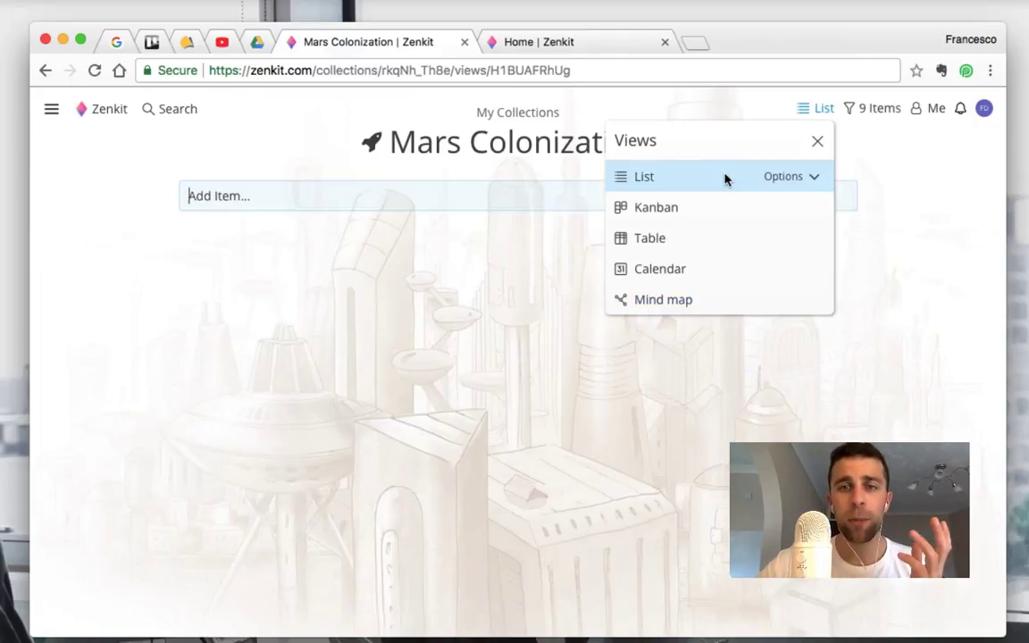
{"action": "left_click", "coordinate": [807, 111]}
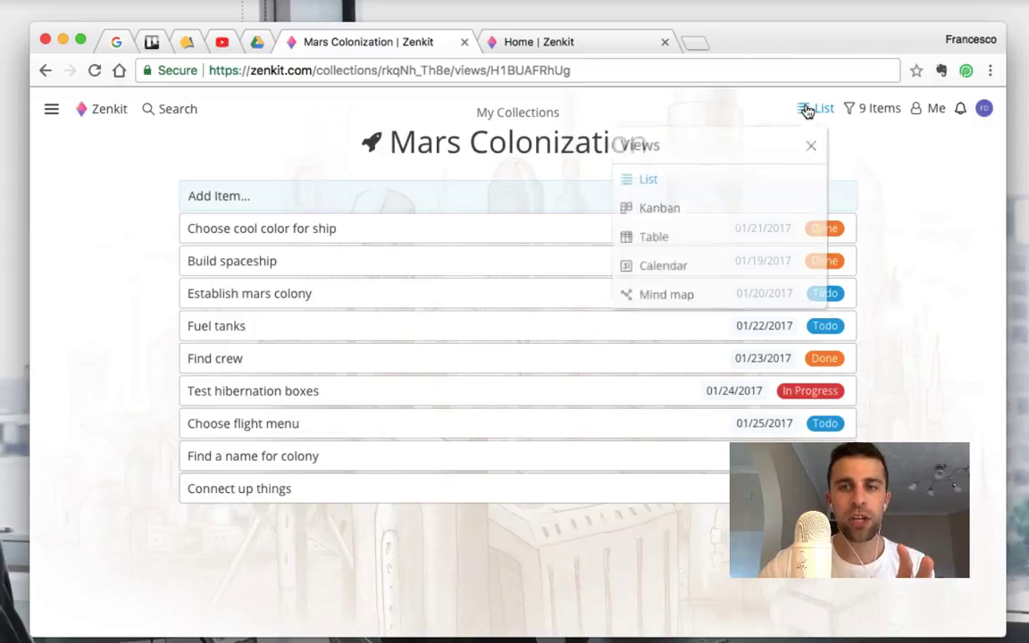
{"action": "left_click", "coordinate": [725, 218]}
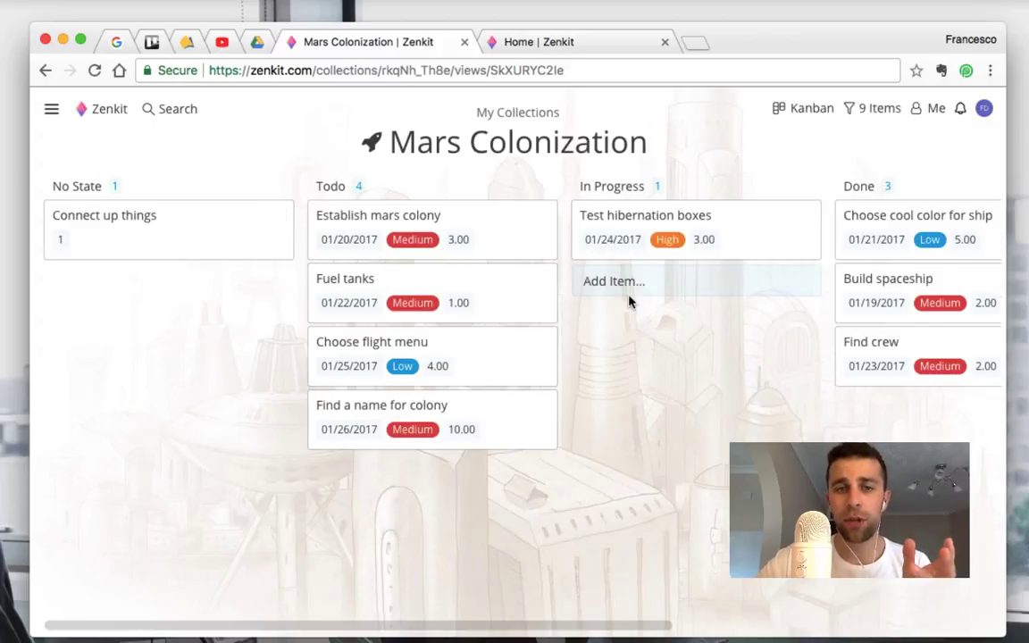
{"action": "scroll", "coordinate": [629, 302], "scroll_direction": "right", "scroll_amount": 3}
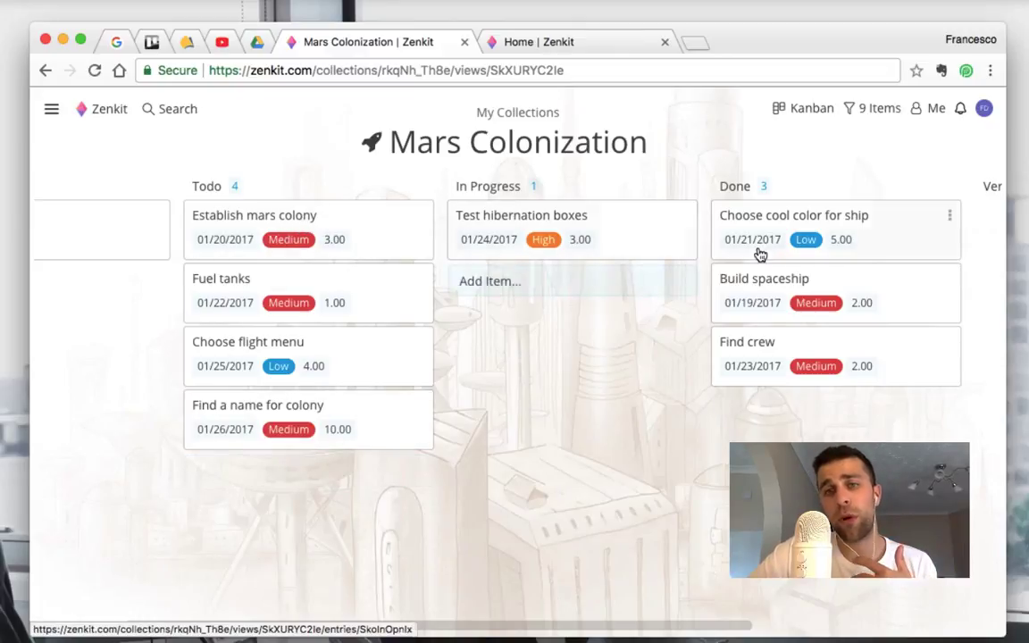
{"action": "left_click", "coordinate": [802, 108]}
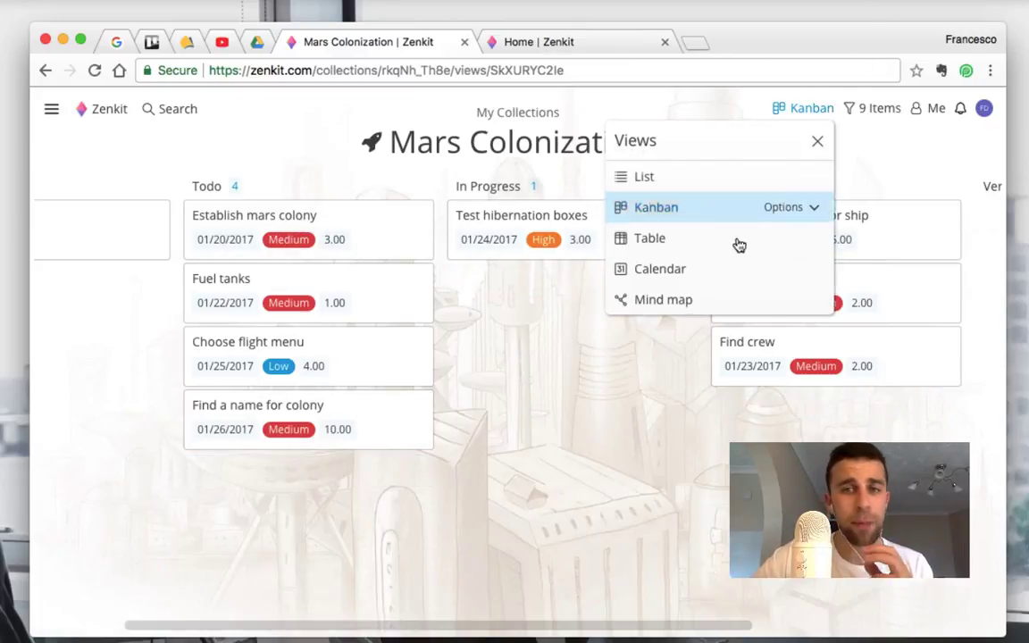
{"action": "left_click", "coordinate": [544, 373]}
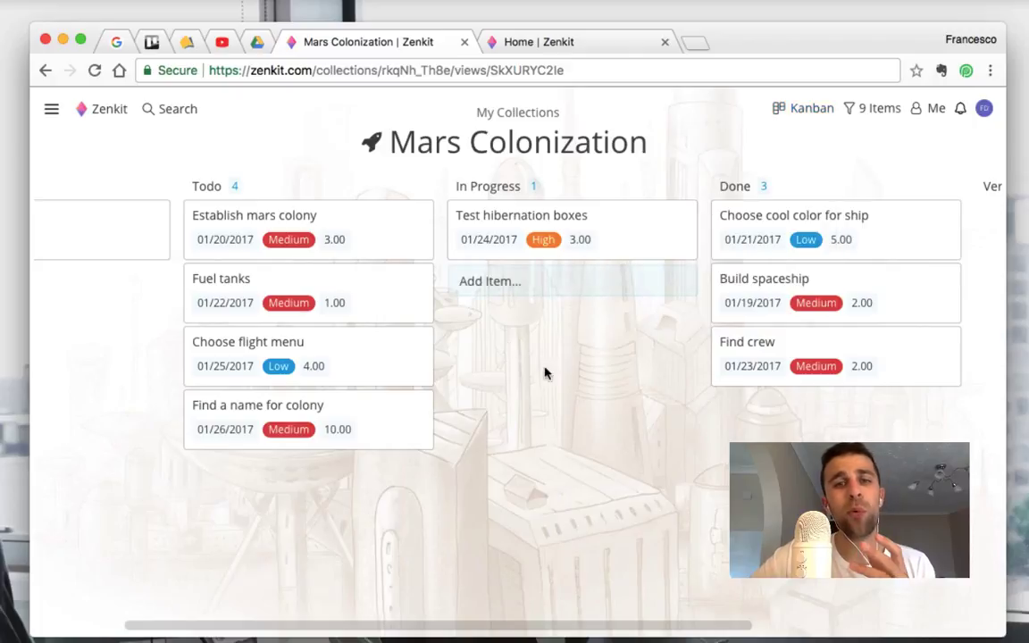
{"action": "left_click", "coordinate": [364, 241]}
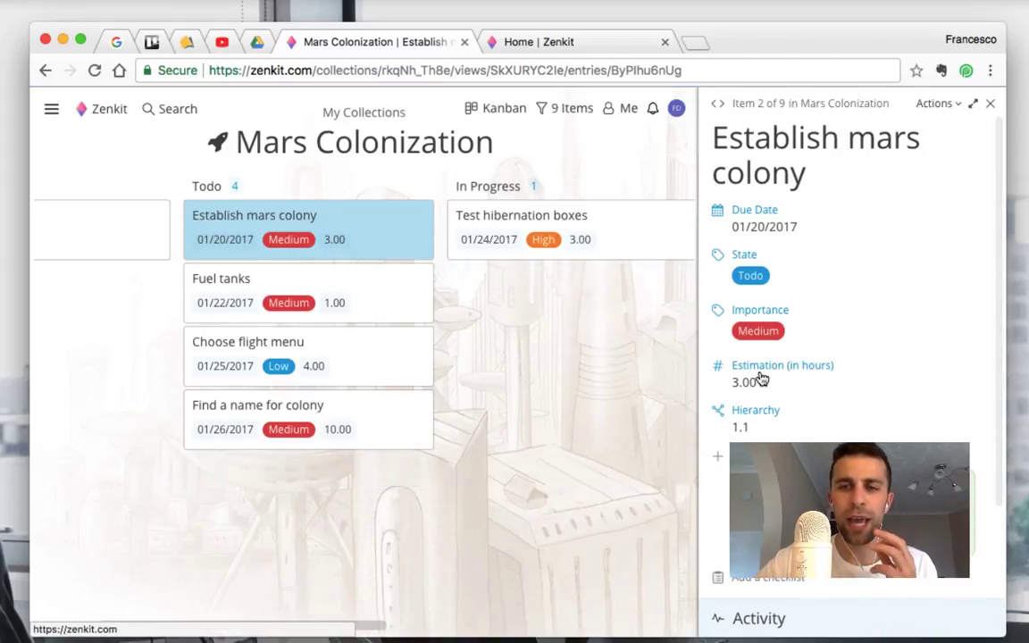
Set Establish mars colony's estimation to 4 hours.
{"action": "left_click", "coordinate": [760, 378]}
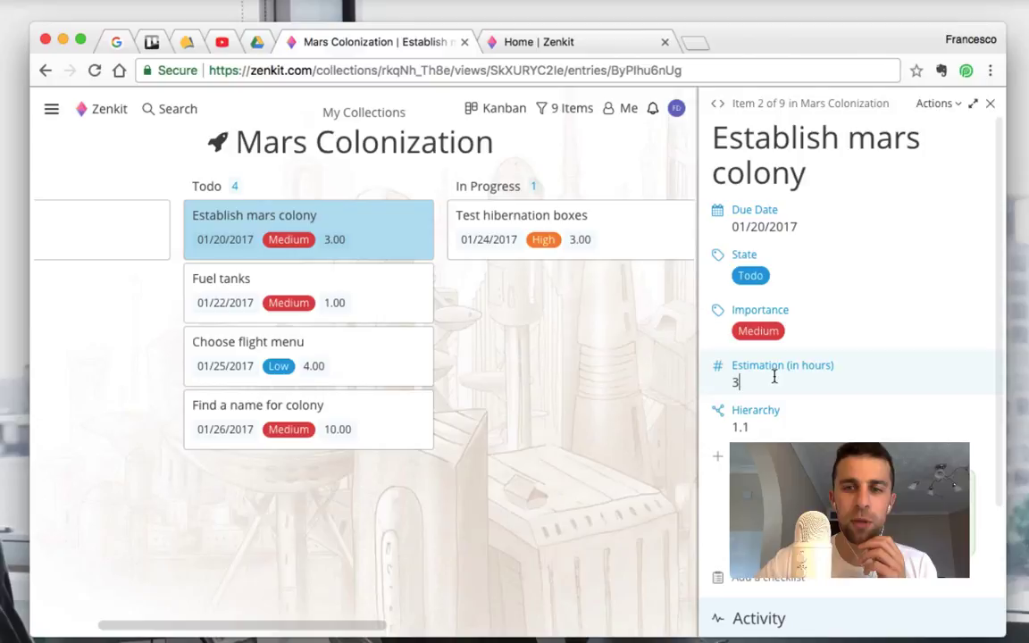
{"action": "key", "text": "BackSpace"}
{"action": "type", "text": "4"}
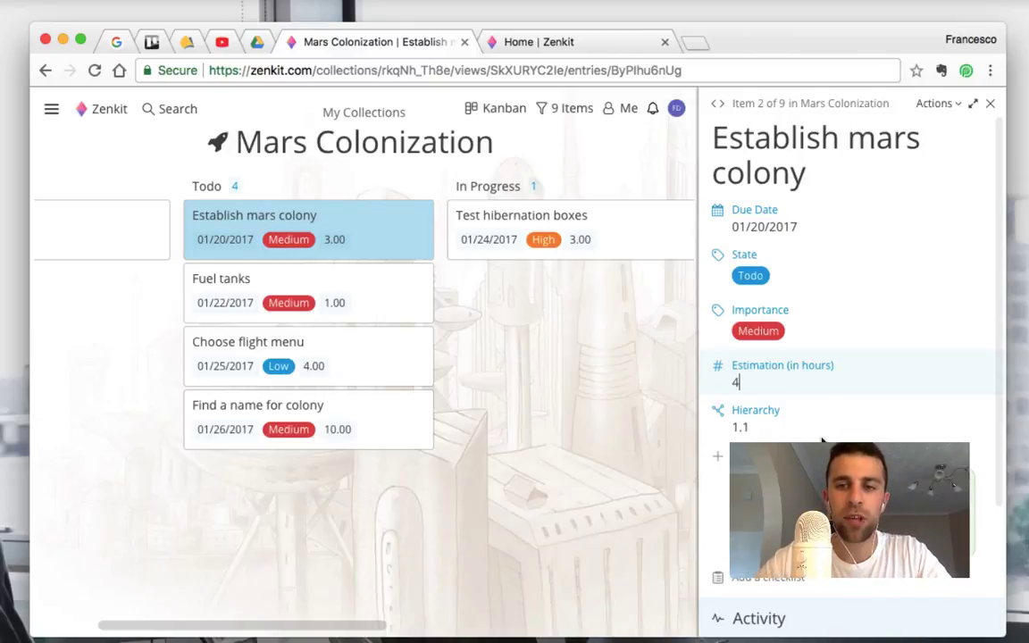
{"action": "key", "text": "Return"}
Look at the custom field types, then cancel without adding a field.
{"action": "scroll", "coordinate": [747, 420], "scroll_direction": "down", "scroll_amount": 3}
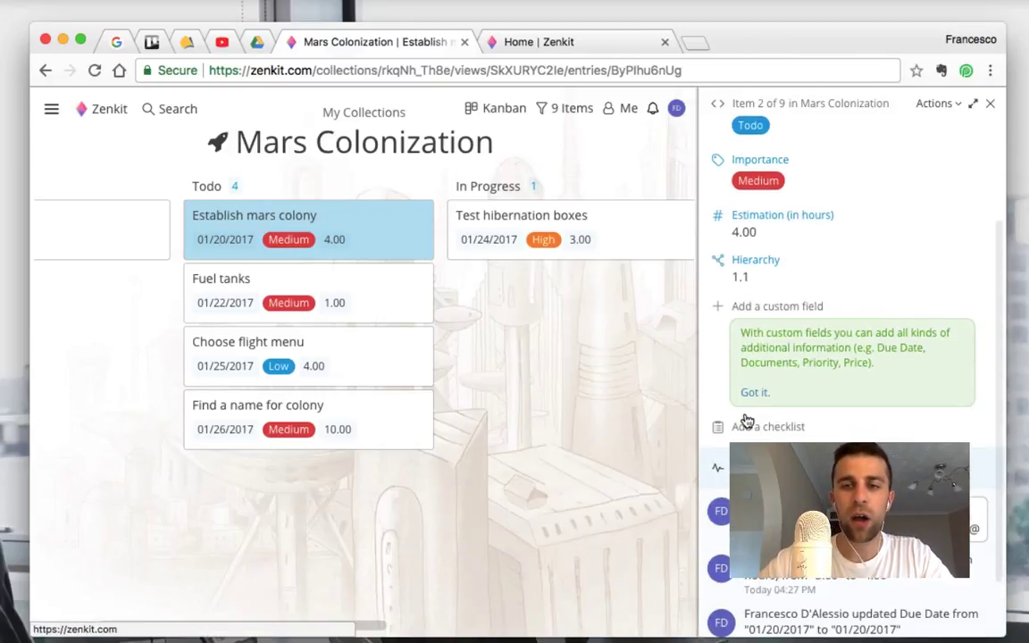
{"action": "left_click", "coordinate": [720, 312]}
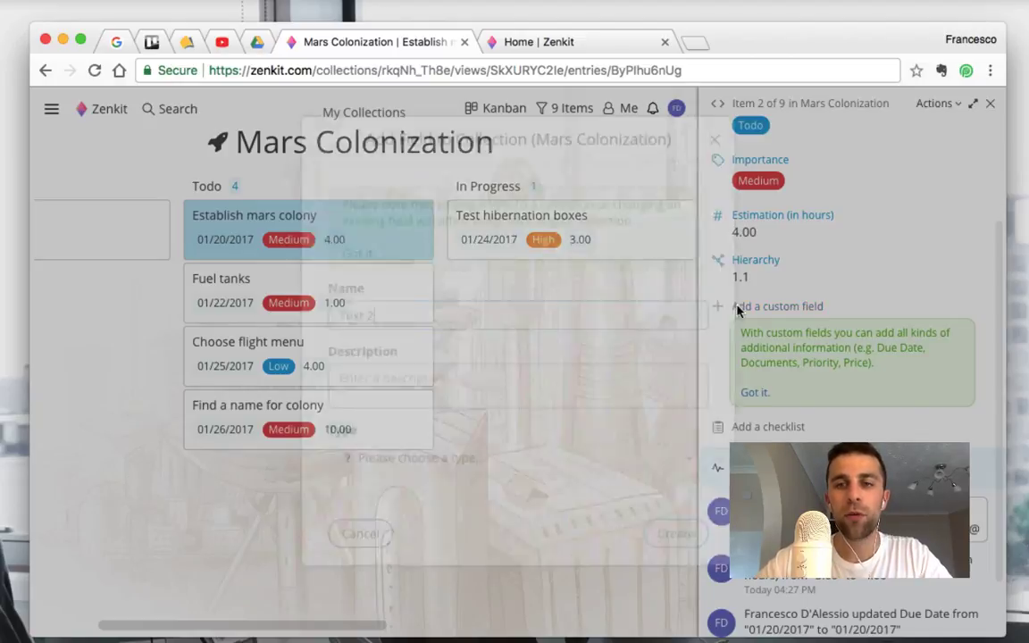
{"action": "left_click", "coordinate": [465, 468]}
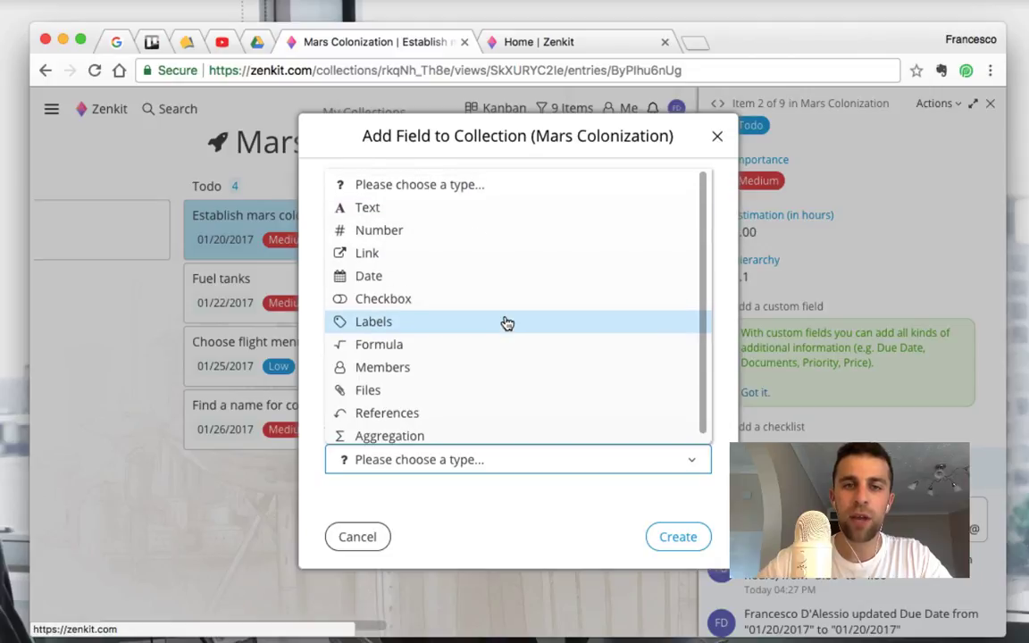
{"action": "left_click", "coordinate": [356, 536]}
{"action": "scroll", "coordinate": [794, 394], "scroll_direction": "down", "scroll_amount": 2}
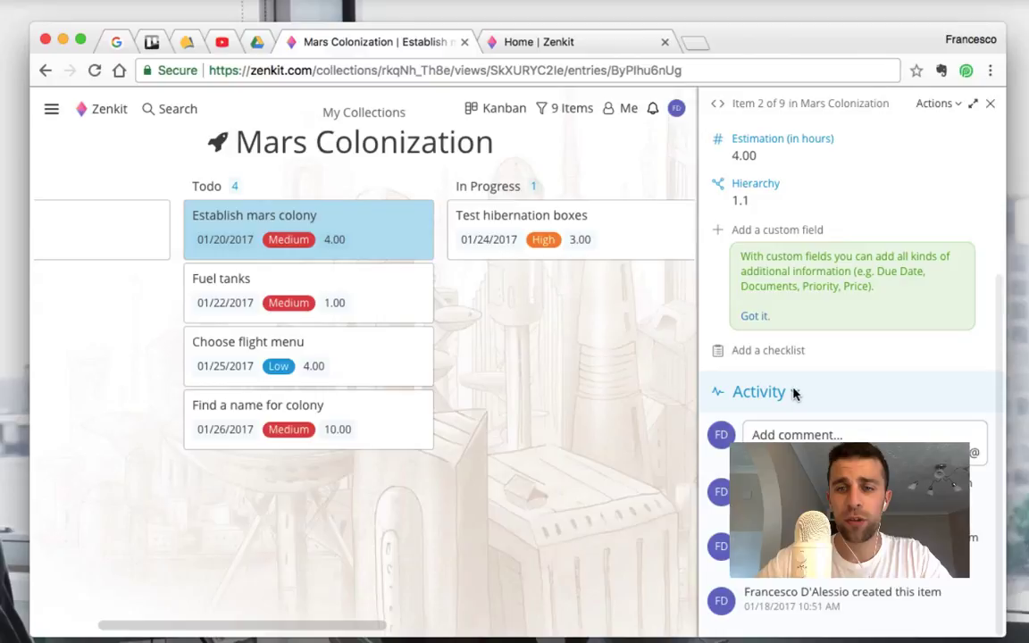
{"action": "scroll", "coordinate": [794, 394], "scroll_direction": "up", "scroll_amount": 2}
Add a checklist entry 'Check the energy levels'.
{"action": "left_click", "coordinate": [764, 426]}
{"action": "scroll", "coordinate": [754, 394], "scroll_direction": "up", "scroll_amount": 2}
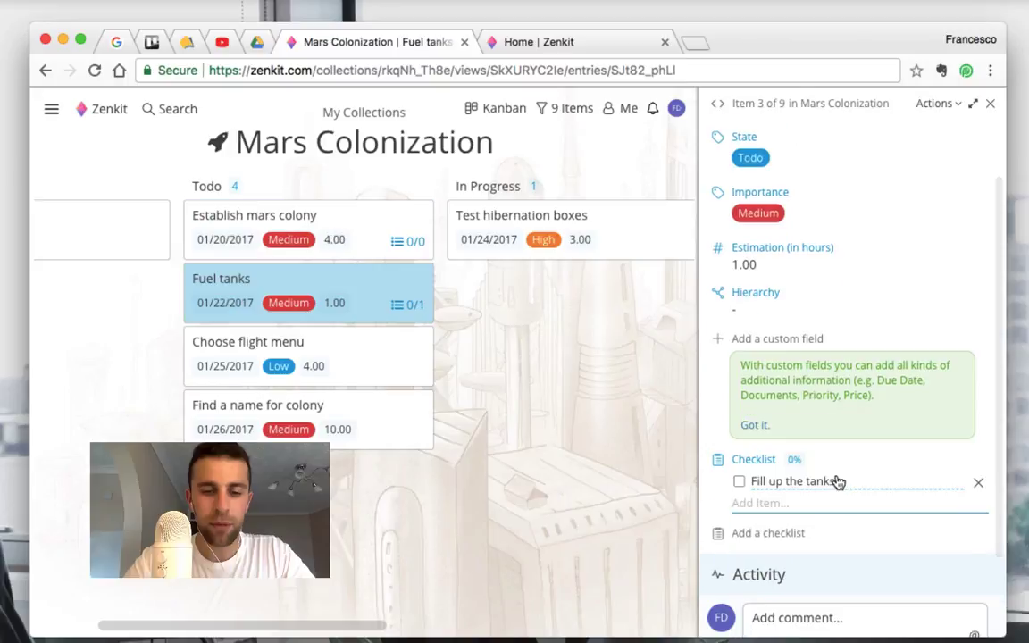
{"action": "type", "text": "Check the energy"}
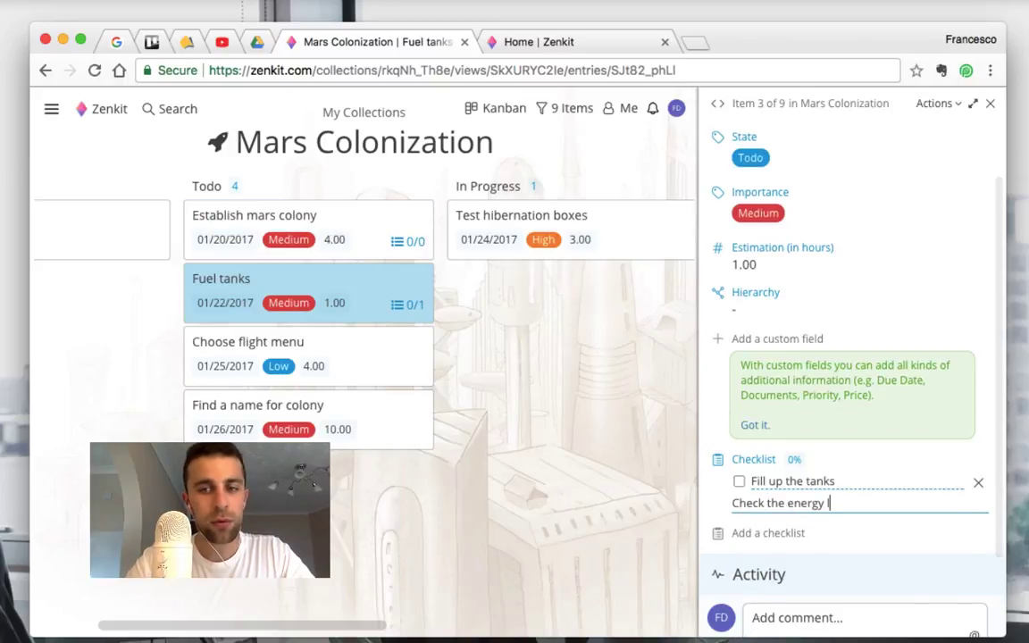
{"action": "type", "text": " levels"}
{"action": "key", "text": "Return"}
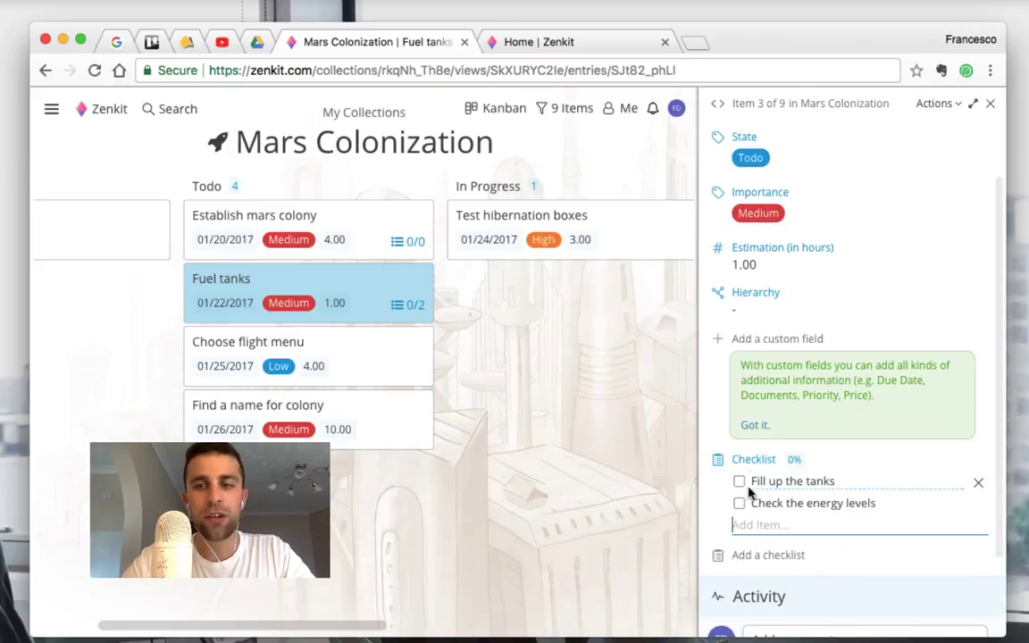
Reopen the Fuel tanks item and tick off Fill up the tanks.
{"action": "left_click", "coordinate": [650, 495]}
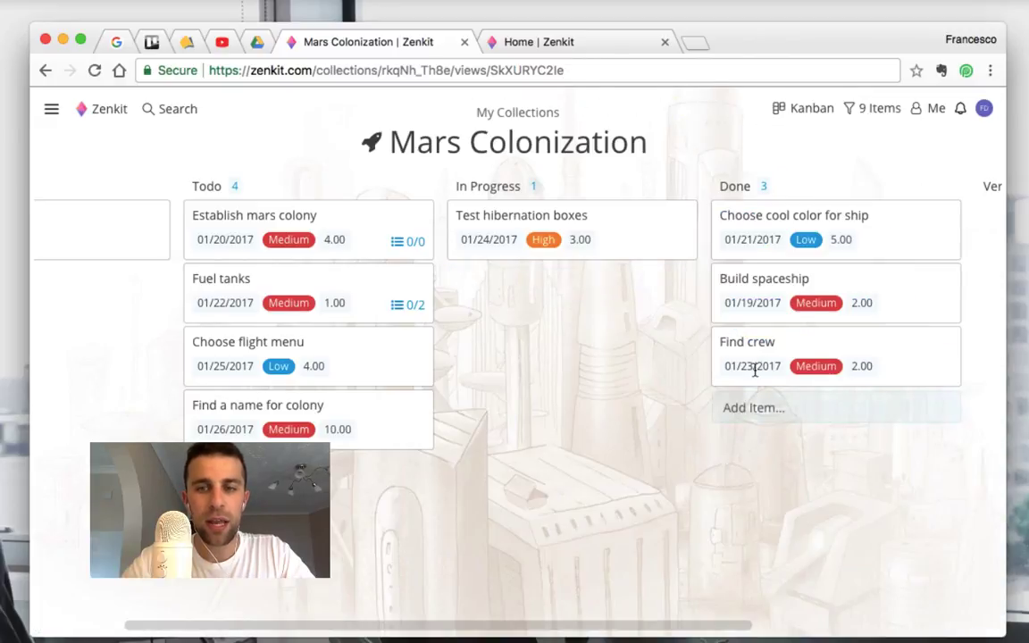
{"action": "key", "text": "super+bracketleft"}
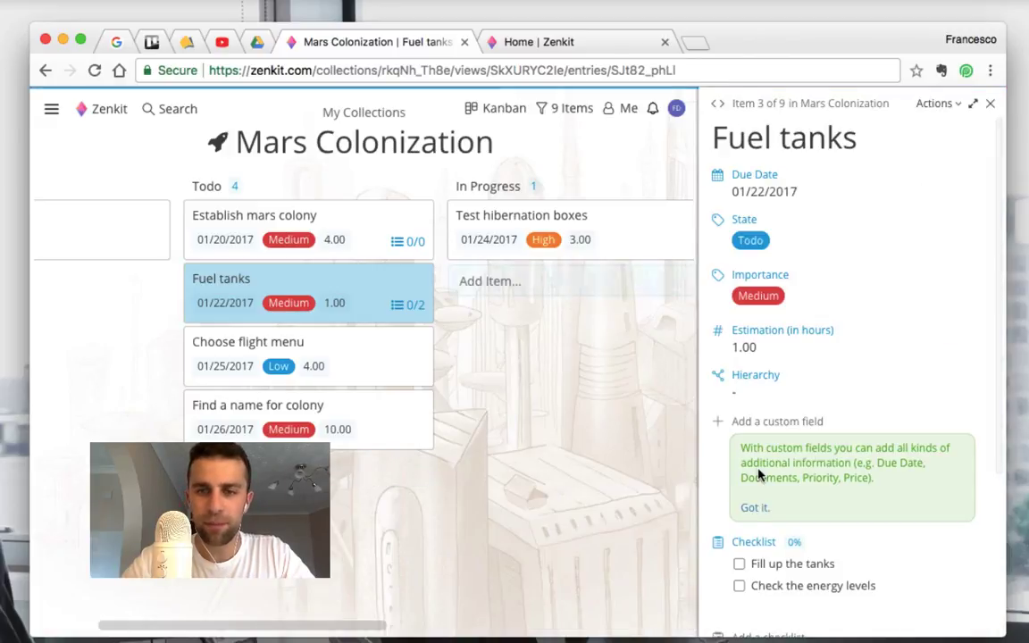
{"action": "left_click", "coordinate": [739, 563]}
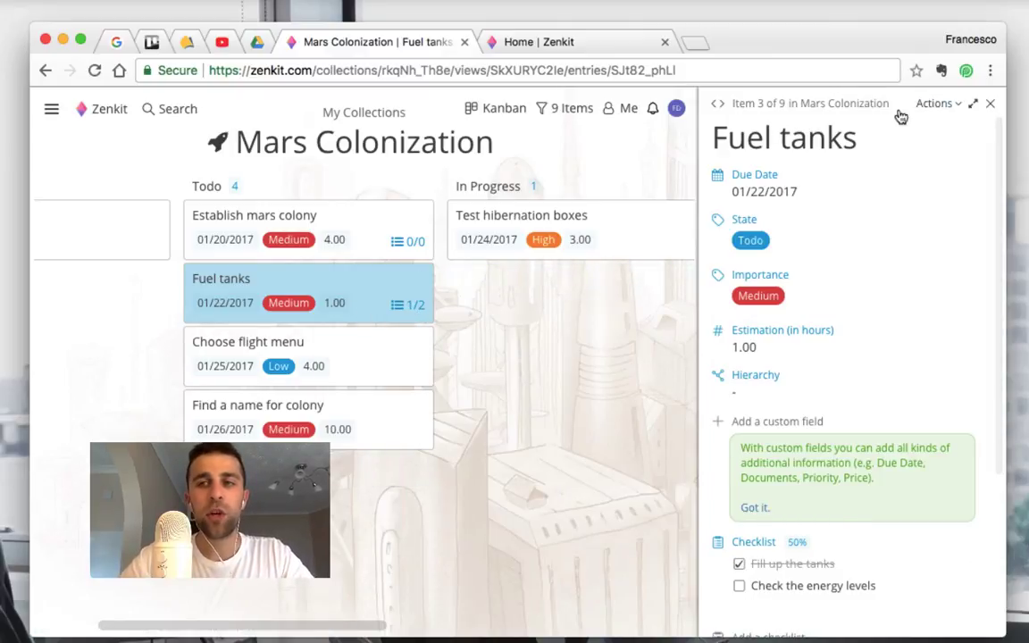
{"action": "left_click", "coordinate": [939, 107]}
{"action": "mouse_move", "coordinate": [926, 134]}
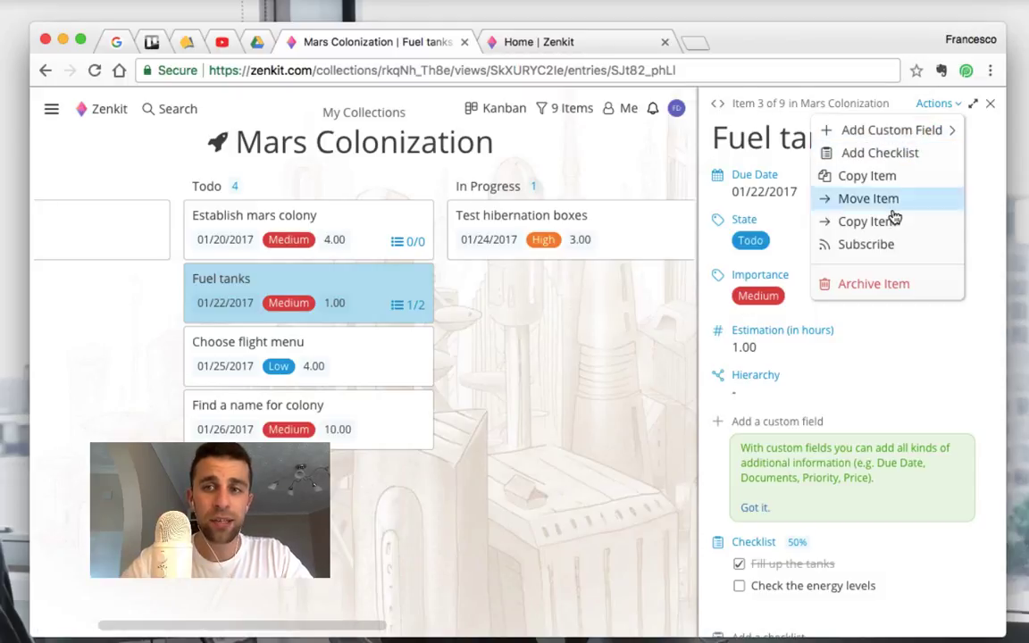
Add a second checklist to the Fuel tanks item.
{"action": "left_click", "coordinate": [898, 157]}
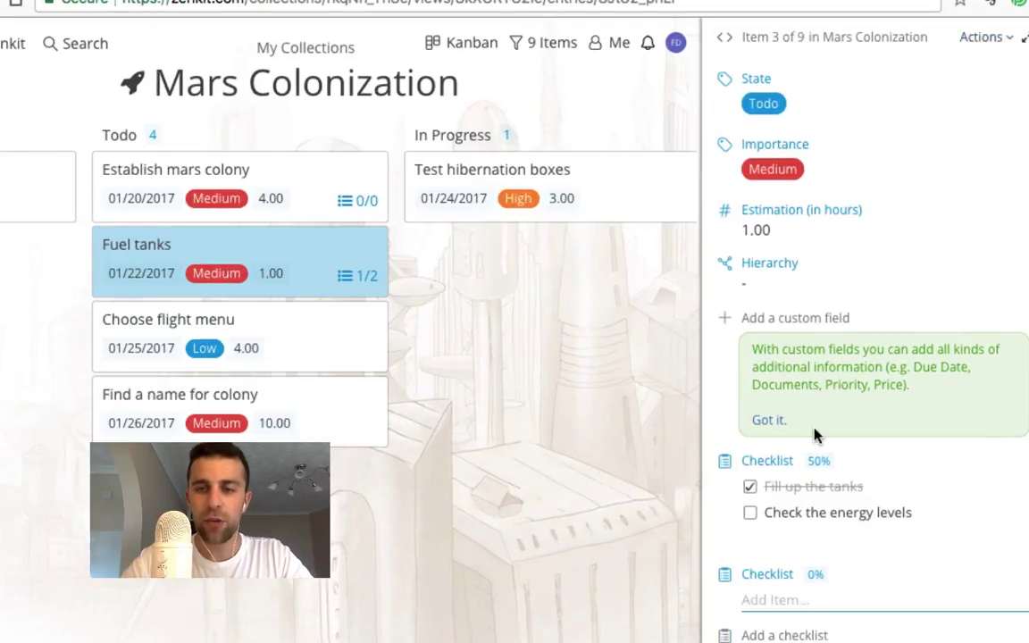
{"action": "scroll", "coordinate": [814, 435], "scroll_direction": "down", "scroll_amount": 4}
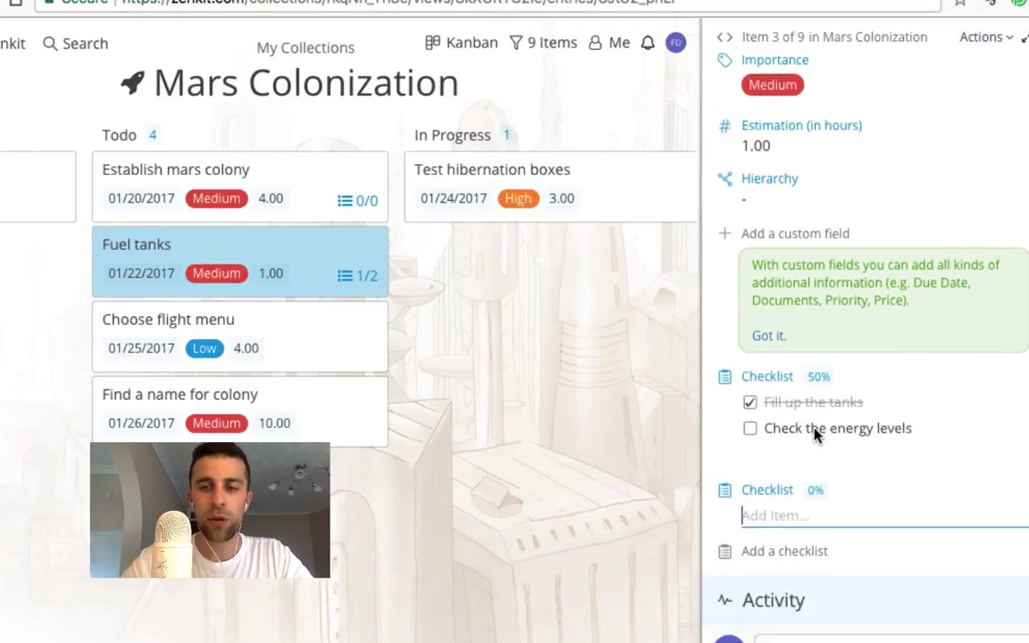
{"action": "scroll", "coordinate": [800, 368], "scroll_direction": "down", "scroll_amount": 3}
{"action": "scroll", "coordinate": [800, 368], "scroll_direction": "up", "scroll_amount": 5}
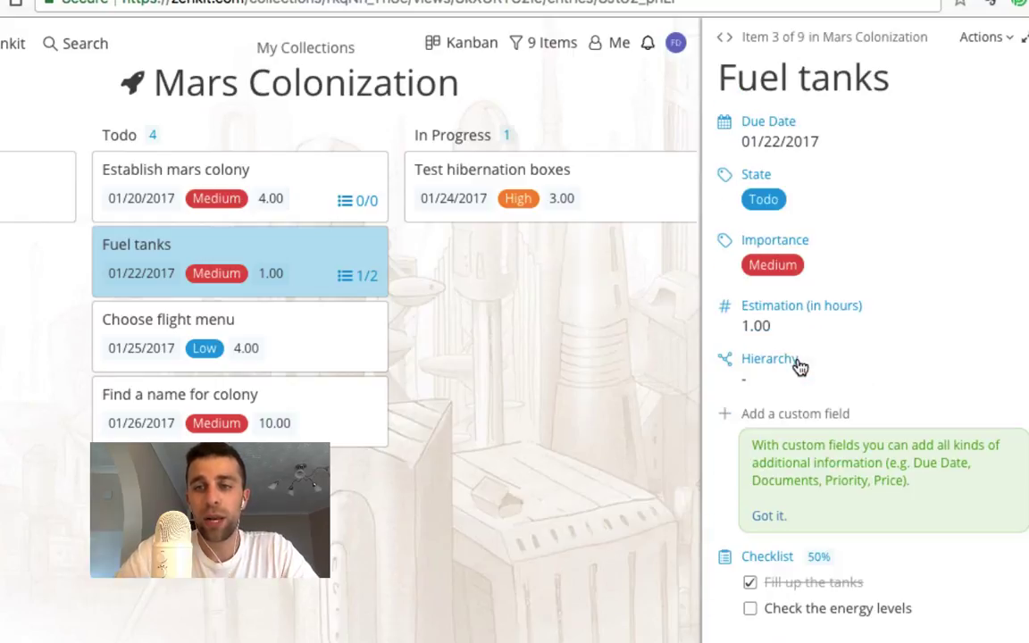
Toggle the details between centred and docked views, step to the previous item, then close the panel.
{"action": "left_click", "coordinate": [1025, 36]}
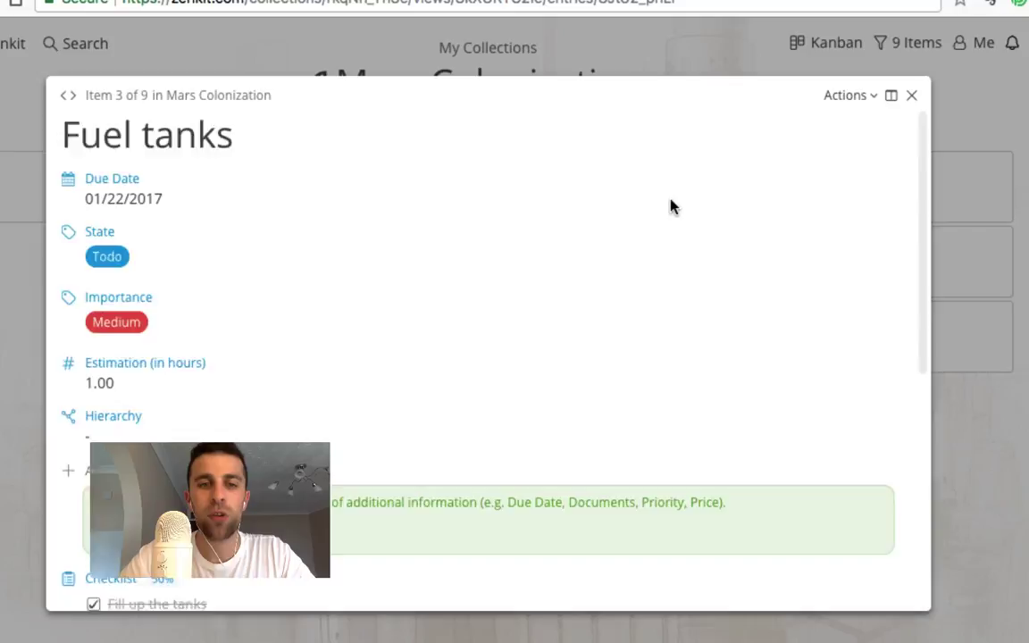
{"action": "scroll", "coordinate": [669, 206], "scroll_direction": "down", "scroll_amount": 10}
{"action": "scroll", "coordinate": [671, 206], "scroll_direction": "up", "scroll_amount": 10}
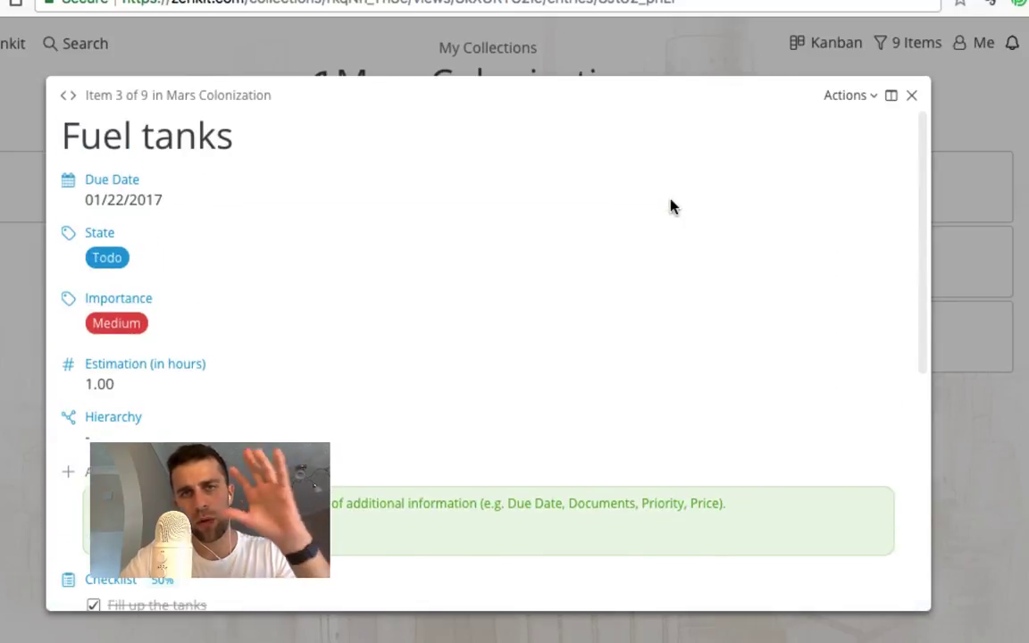
{"action": "left_click", "coordinate": [892, 97]}
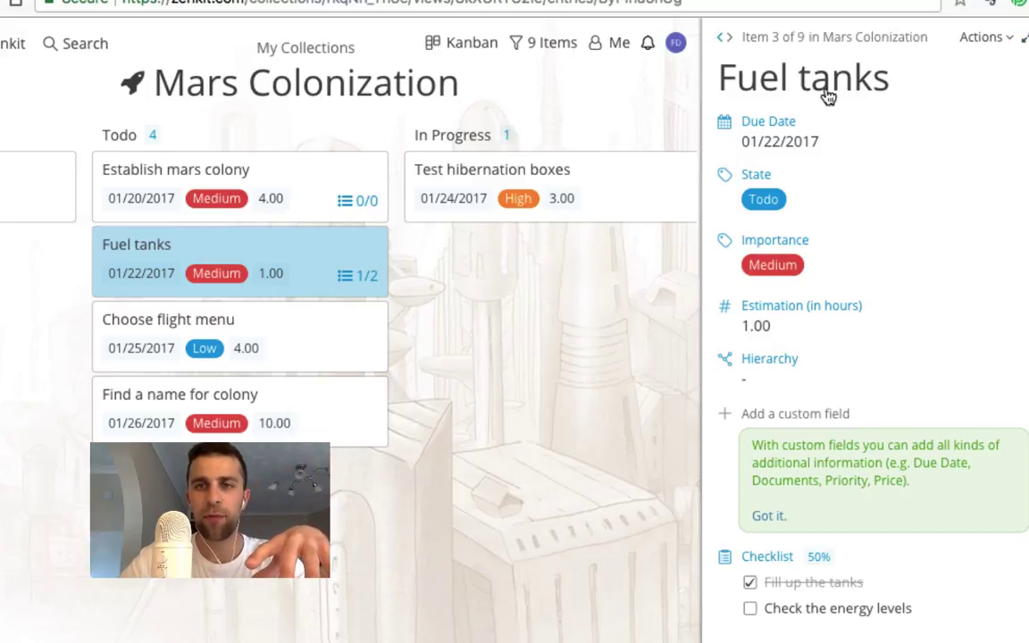
{"action": "key", "text": "Up"}
{"action": "left_click", "coordinate": [597, 298]}
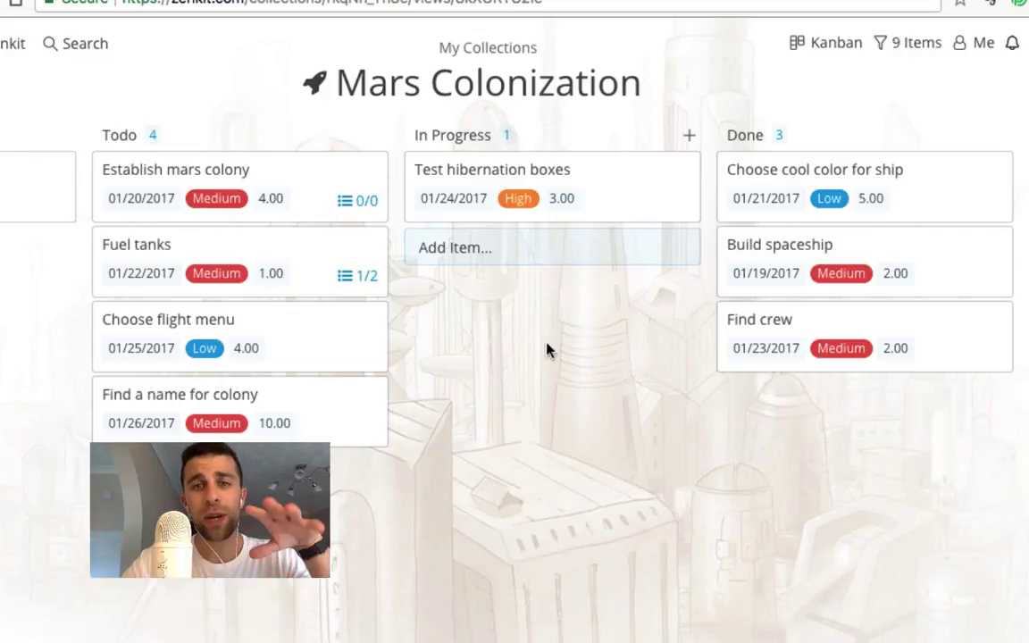
{"action": "scroll", "coordinate": [850, 338], "scroll_direction": "right", "scroll_amount": 4}
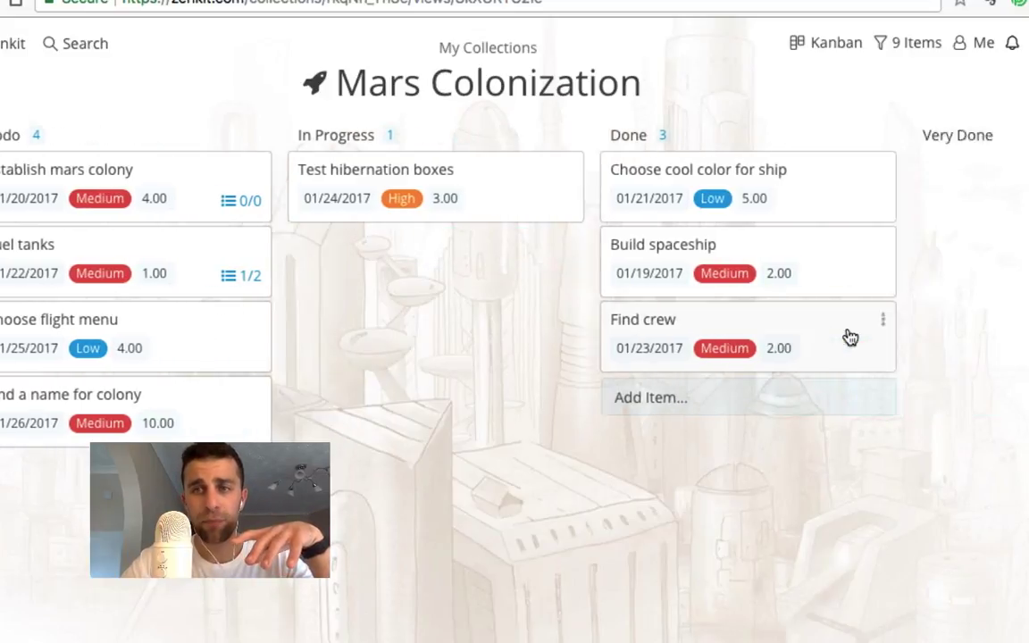
{"action": "left_click", "coordinate": [896, 42]}
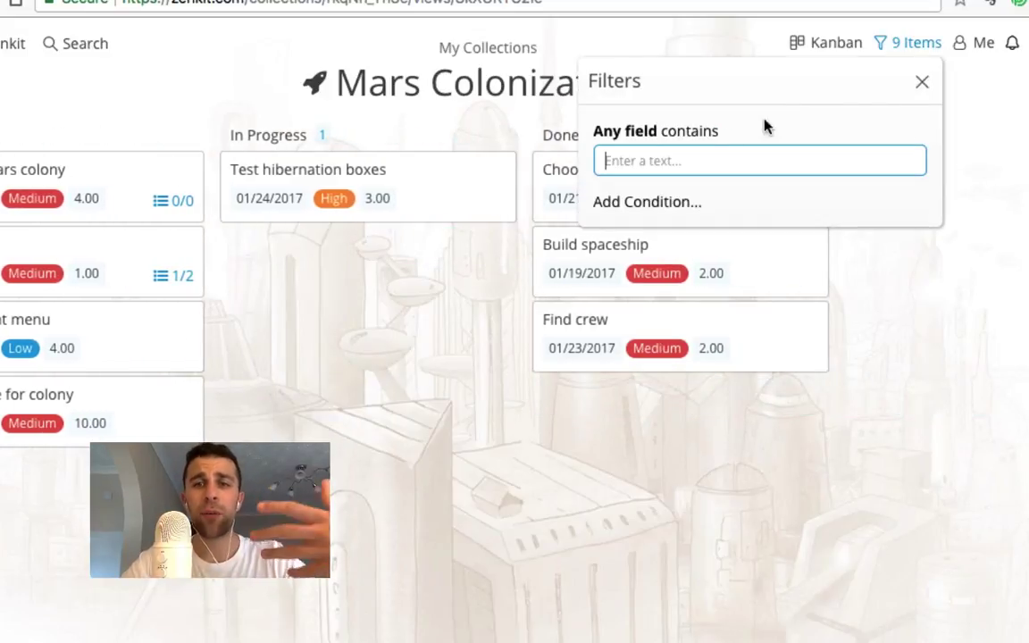
{"action": "type", "text": "fuel"}
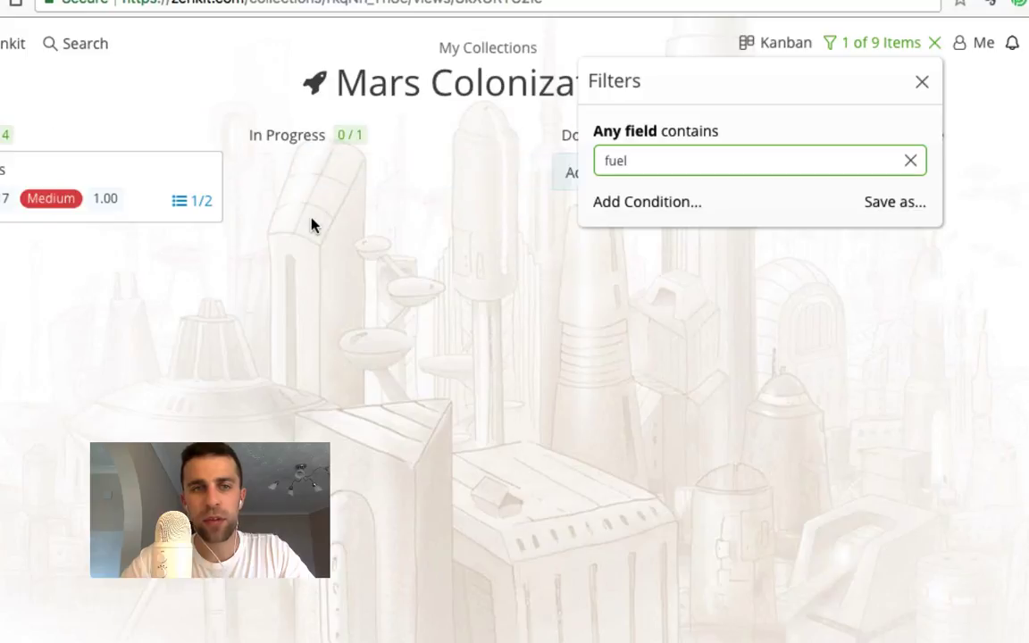
{"action": "left_click", "coordinate": [921, 86]}
{"action": "left_click", "coordinate": [936, 45]}
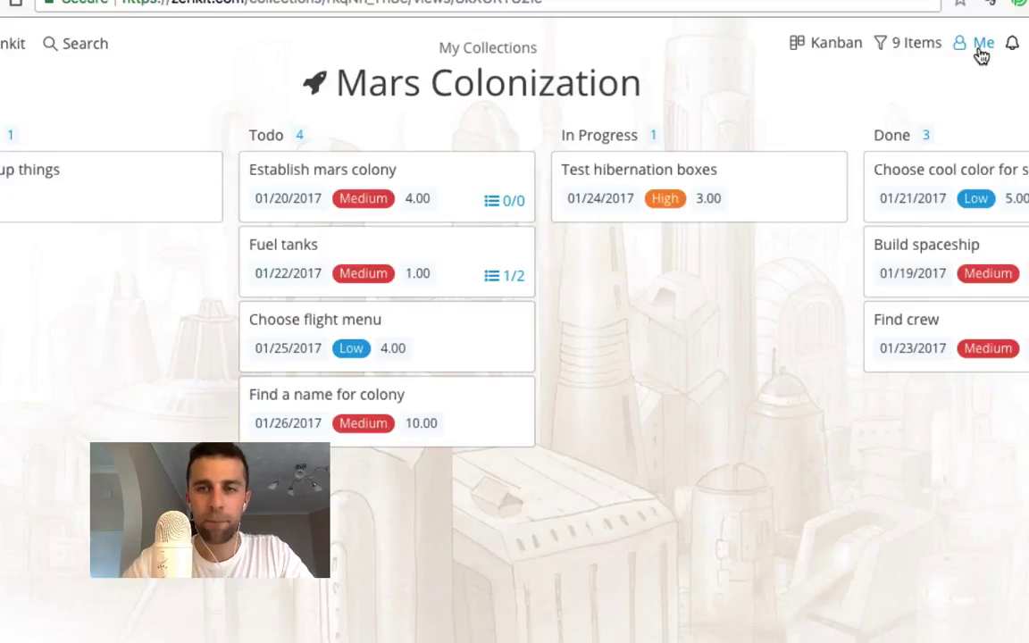
Open Templates from the Me menu and browse the featured, Project Management and Personal templates.
{"action": "left_click", "coordinate": [983, 43]}
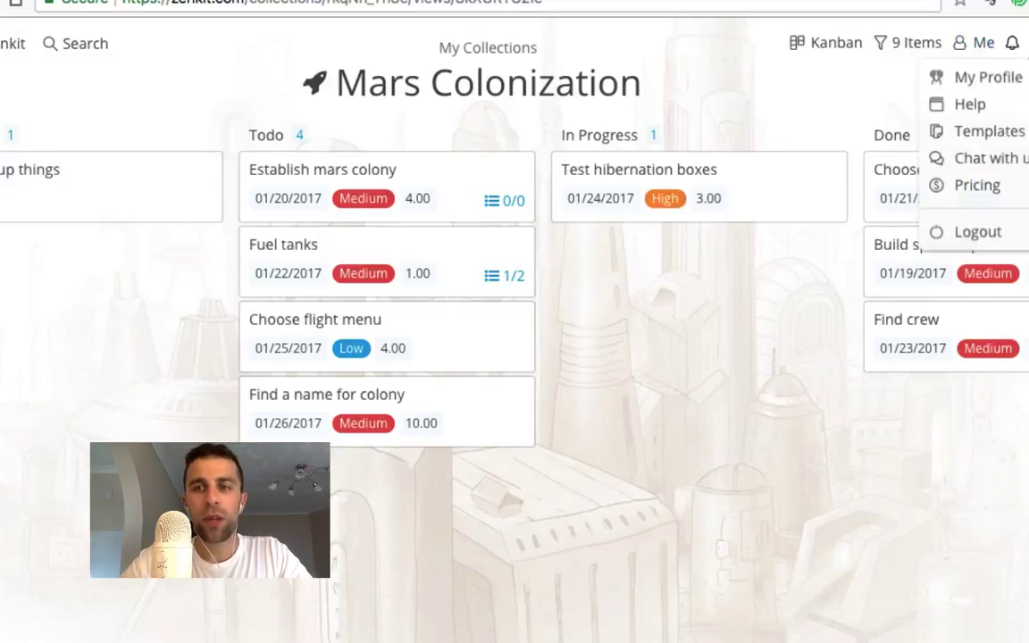
{"action": "left_click", "coordinate": [1013, 132]}
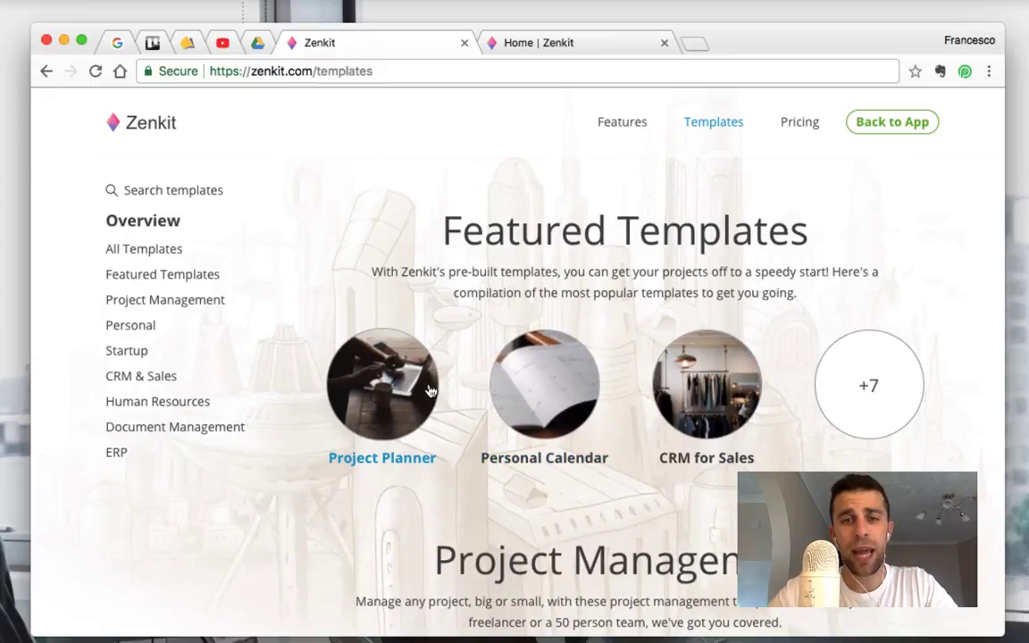
{"action": "scroll", "coordinate": [378, 386], "scroll_direction": "down", "scroll_amount": 3}
{"action": "scroll", "coordinate": [399, 324], "scroll_direction": "up", "scroll_amount": 3}
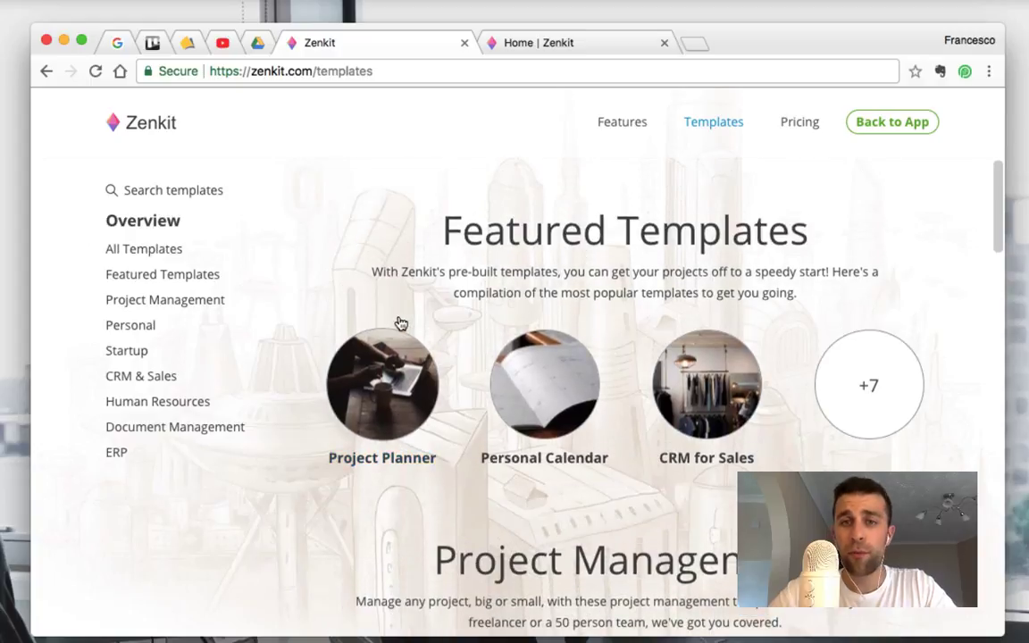
{"action": "scroll", "coordinate": [401, 323], "scroll_direction": "down", "scroll_amount": 3}
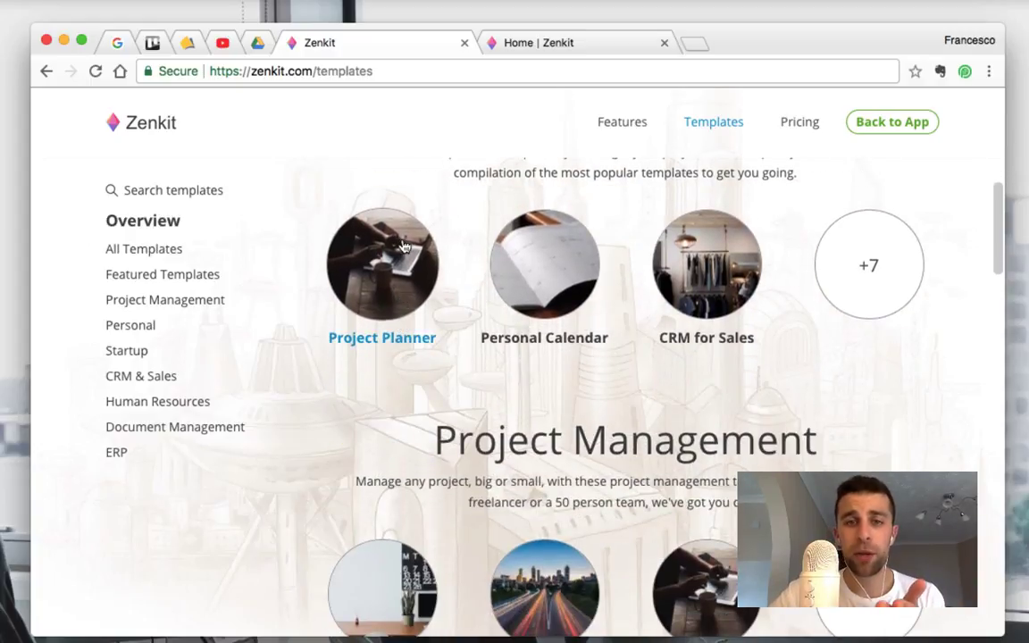
{"action": "scroll", "coordinate": [560, 270], "scroll_direction": "down", "scroll_amount": 8}
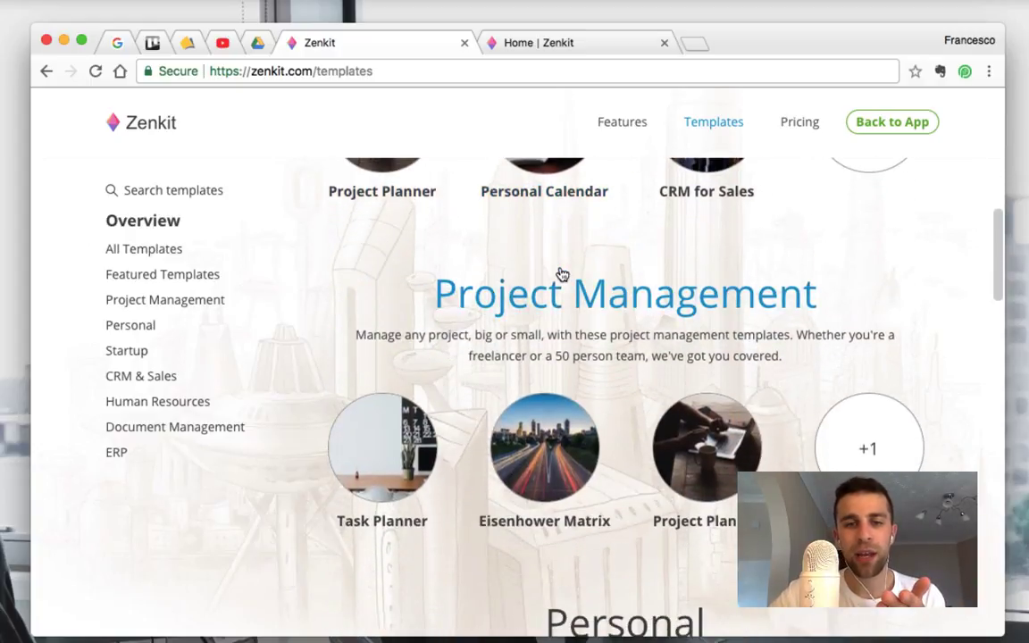
{"action": "scroll", "coordinate": [545, 259], "scroll_direction": "up", "scroll_amount": 1}
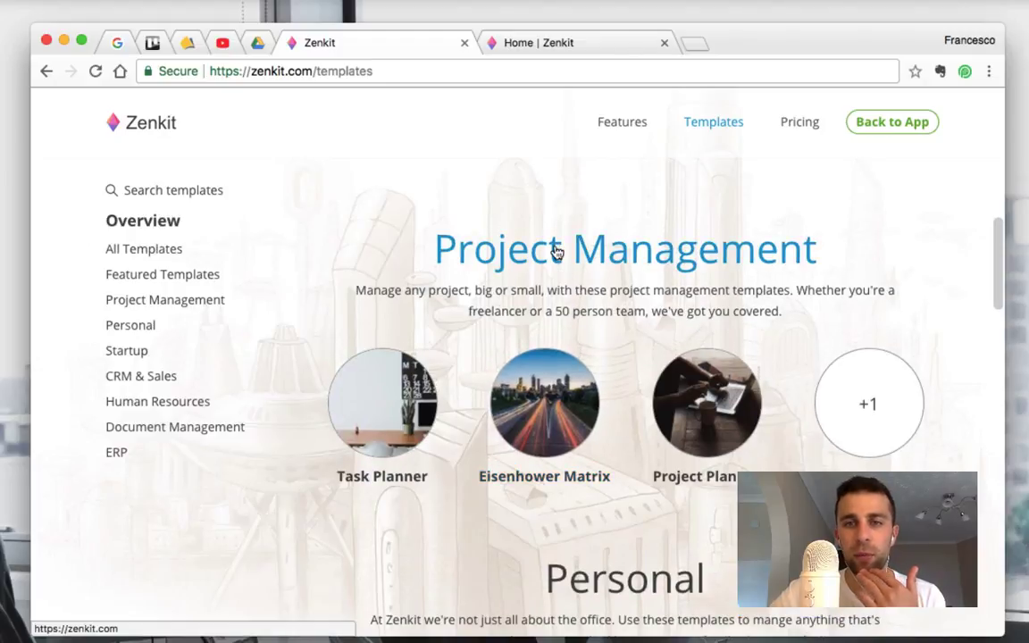
{"action": "scroll", "coordinate": [556, 253], "scroll_direction": "down", "scroll_amount": 2}
{"action": "scroll", "coordinate": [522, 347], "scroll_direction": "down", "scroll_amount": 3}
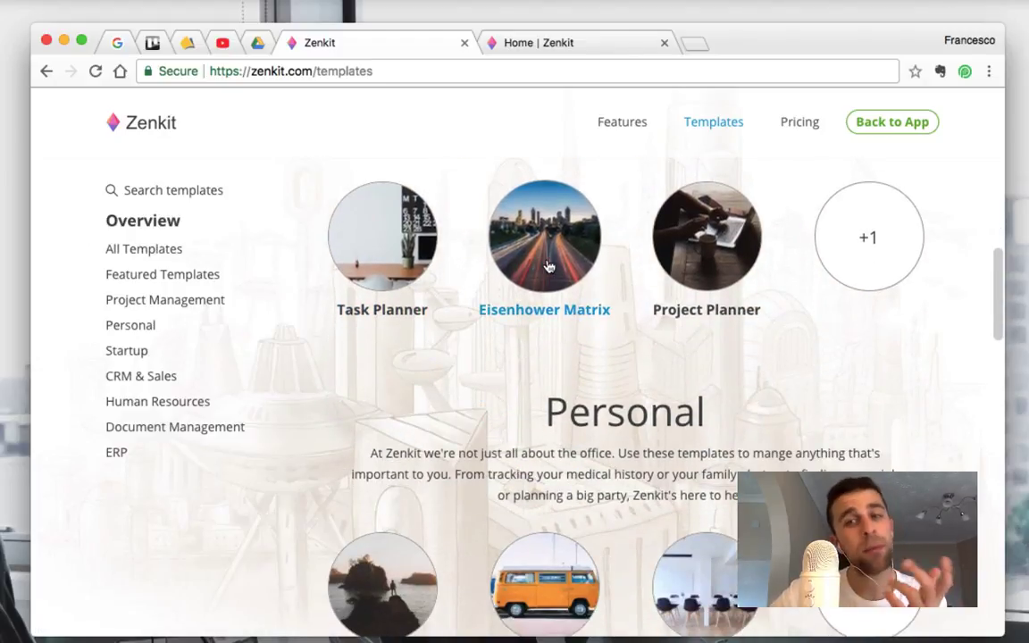
{"action": "scroll", "coordinate": [576, 268], "scroll_direction": "down", "scroll_amount": 3}
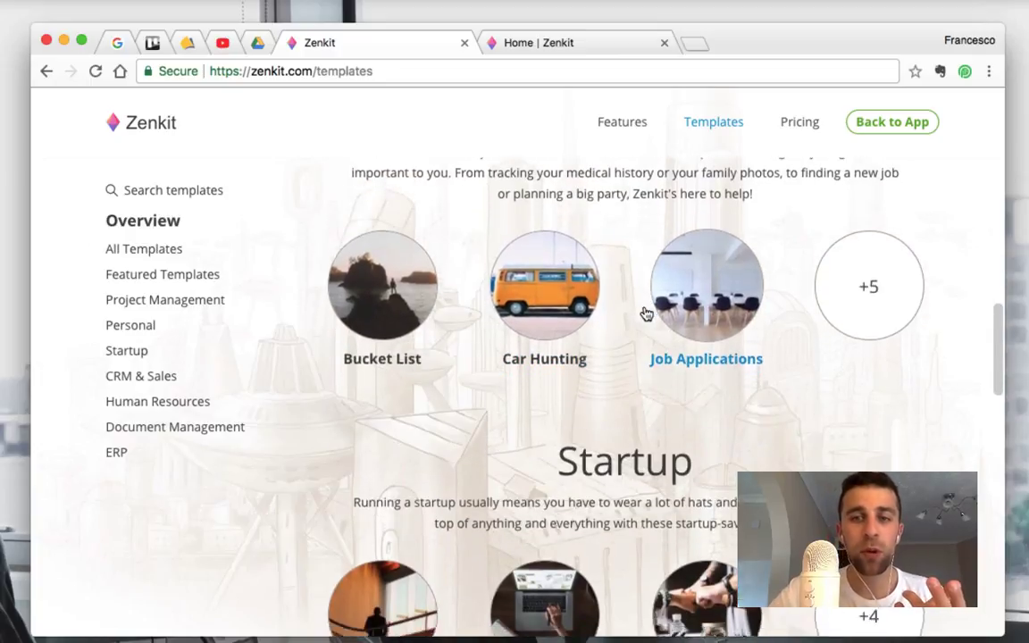
{"action": "scroll", "coordinate": [646, 313], "scroll_direction": "down", "scroll_amount": 8}
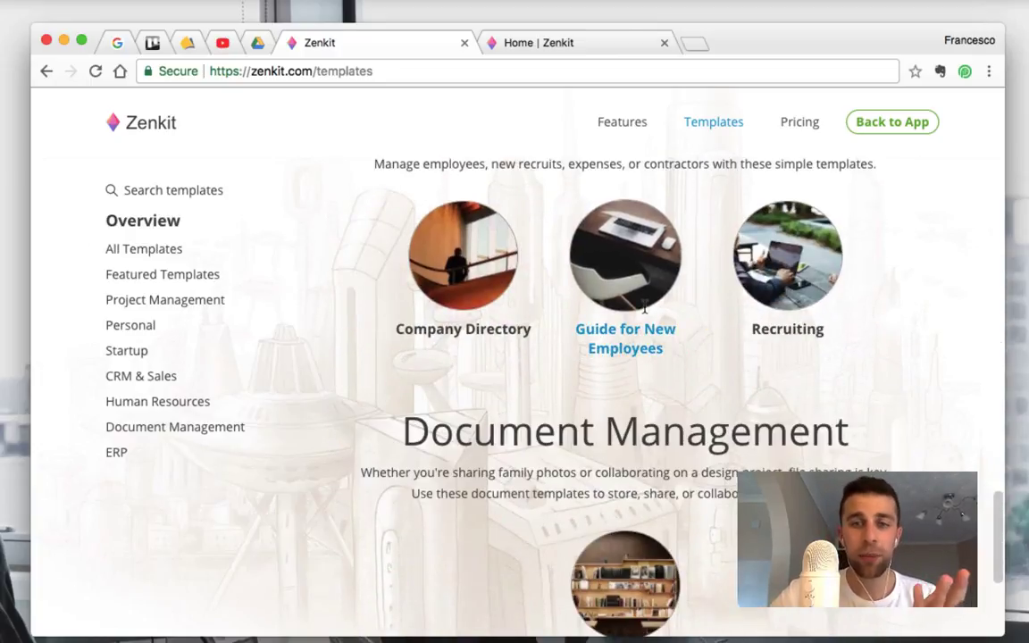
{"action": "scroll", "coordinate": [644, 307], "scroll_direction": "down", "scroll_amount": 3}
{"action": "scroll", "coordinate": [645, 311], "scroll_direction": "up", "scroll_amount": 20}
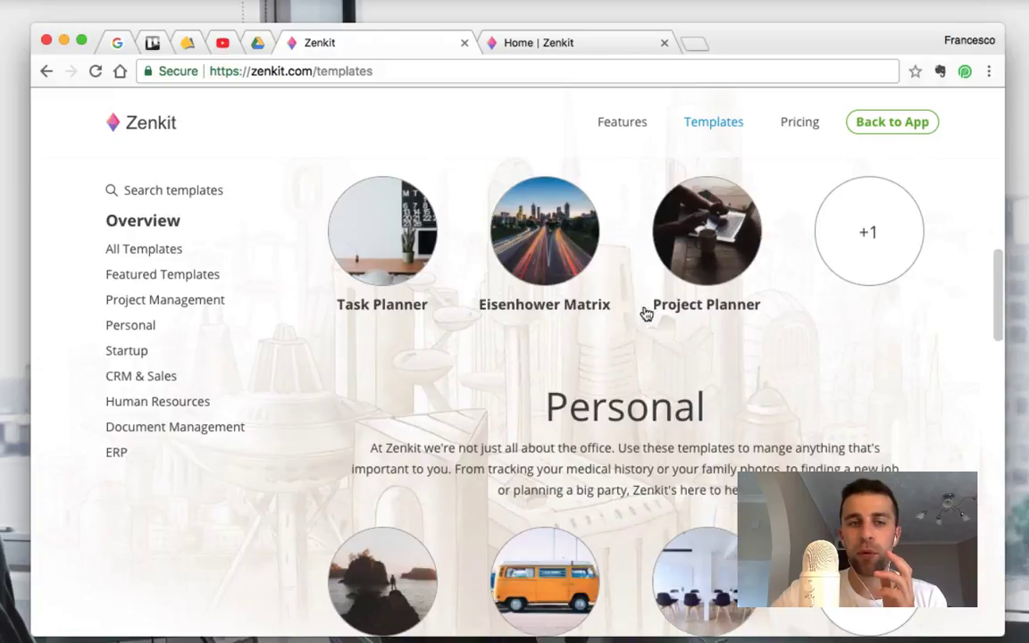
{"action": "scroll", "coordinate": [436, 253], "scroll_direction": "up", "scroll_amount": 2}
{"action": "scroll", "coordinate": [436, 254], "scroll_direction": "up", "scroll_amount": 1}
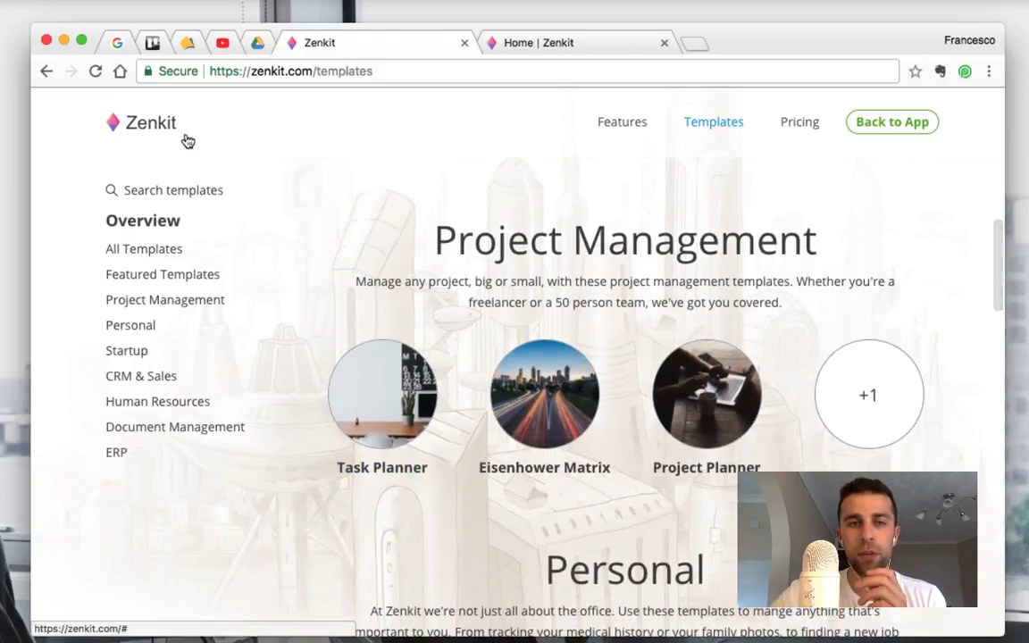
Search templates for 'job' and open the Job Applications template.
{"action": "left_click", "coordinate": [178, 183]}
{"action": "type", "text": "job"}
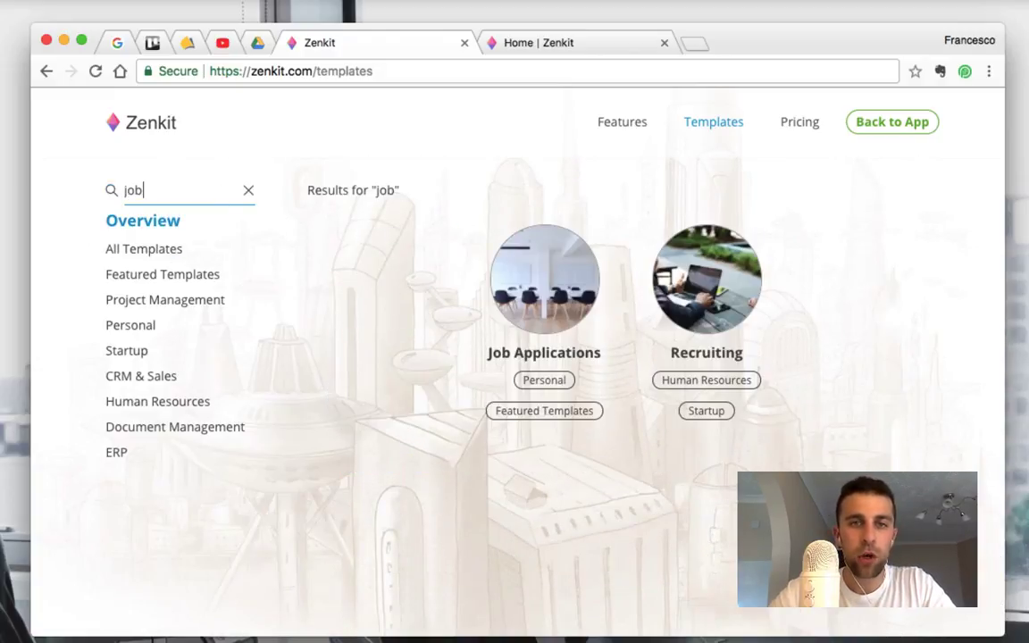
{"action": "left_click", "coordinate": [545, 290]}
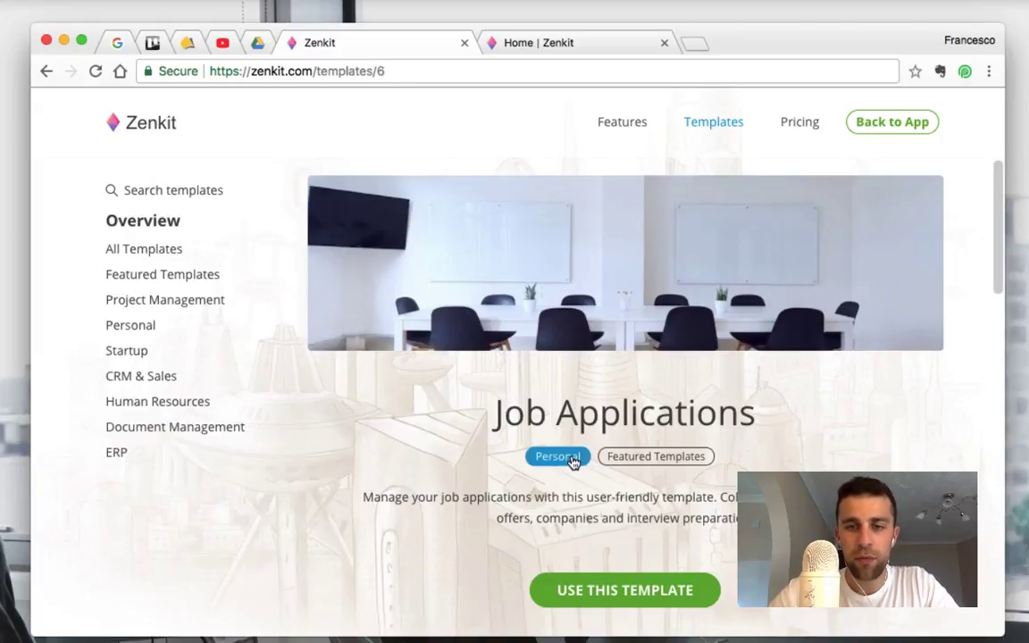
{"action": "scroll", "coordinate": [616, 552], "scroll_direction": "down", "scroll_amount": 3}
Use the Job Applications template, placing it in My Collections.
{"action": "left_click", "coordinate": [619, 480]}
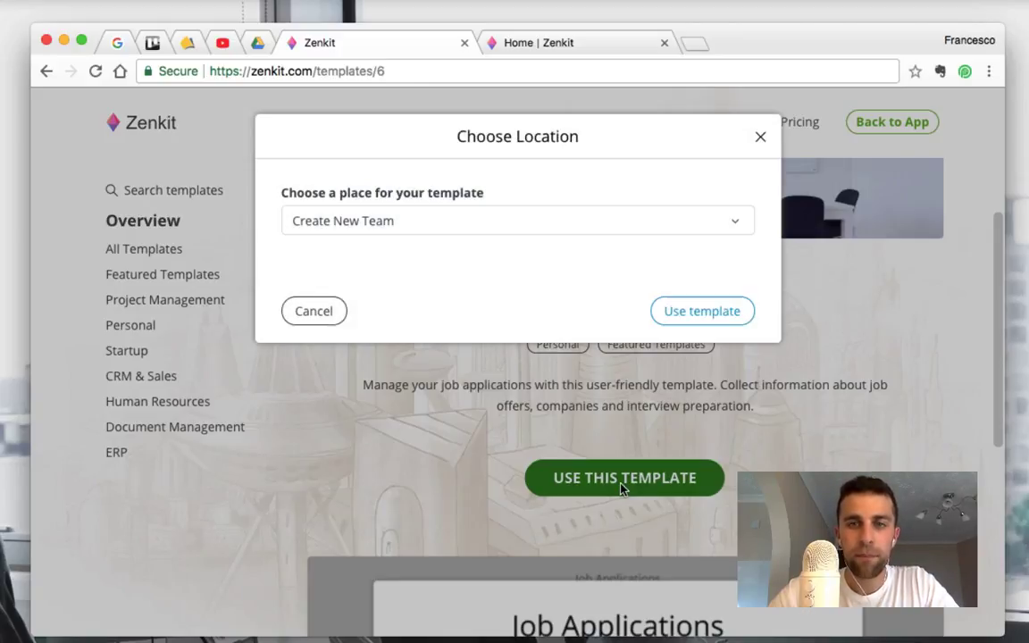
{"action": "left_click", "coordinate": [456, 224]}
{"action": "left_click", "coordinate": [437, 289]}
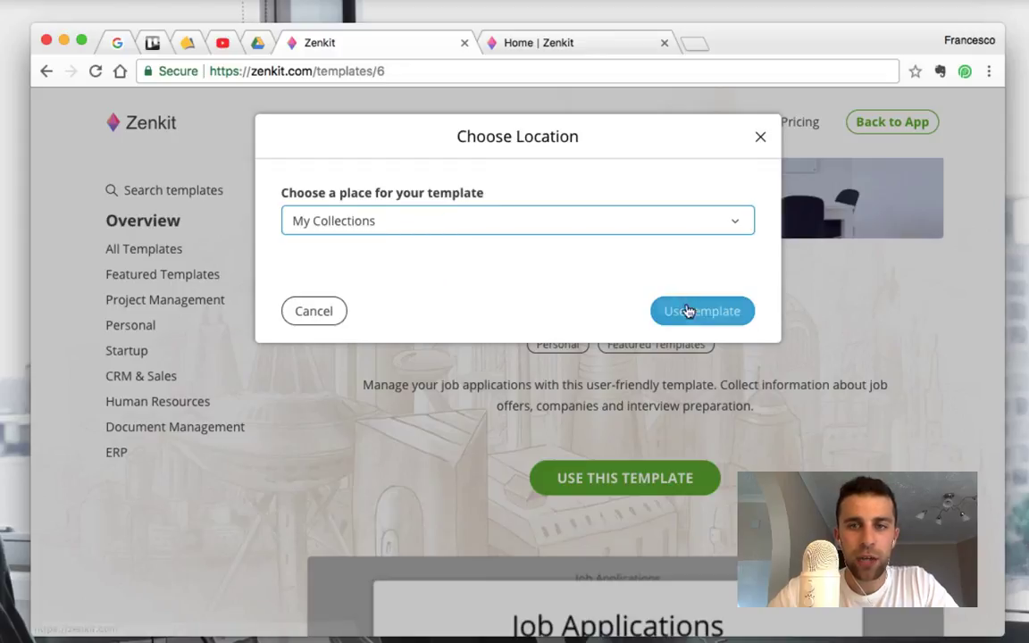
{"action": "left_click", "coordinate": [689, 312]}
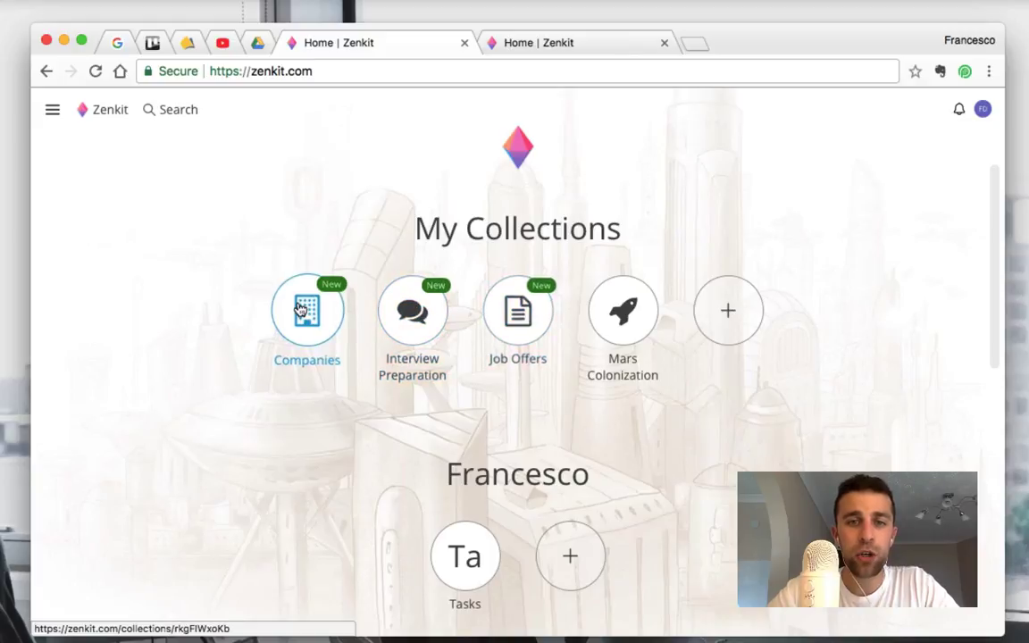
Show the Companies collection as a Kanban board grouping its four companies by size, Small to XL.
{"action": "left_click", "coordinate": [301, 308]}
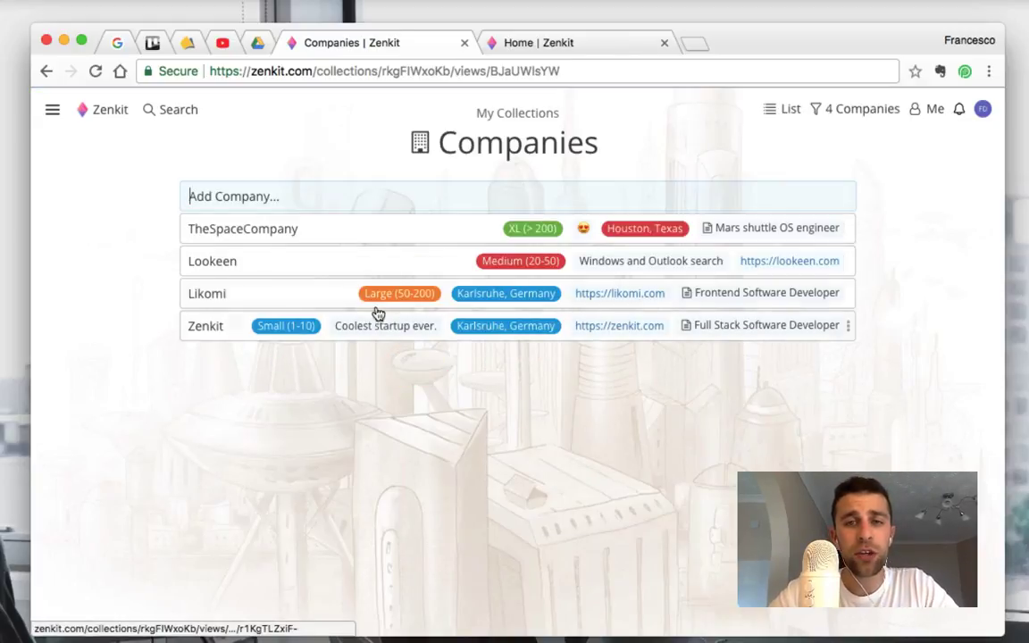
{"action": "left_click", "coordinate": [792, 111]}
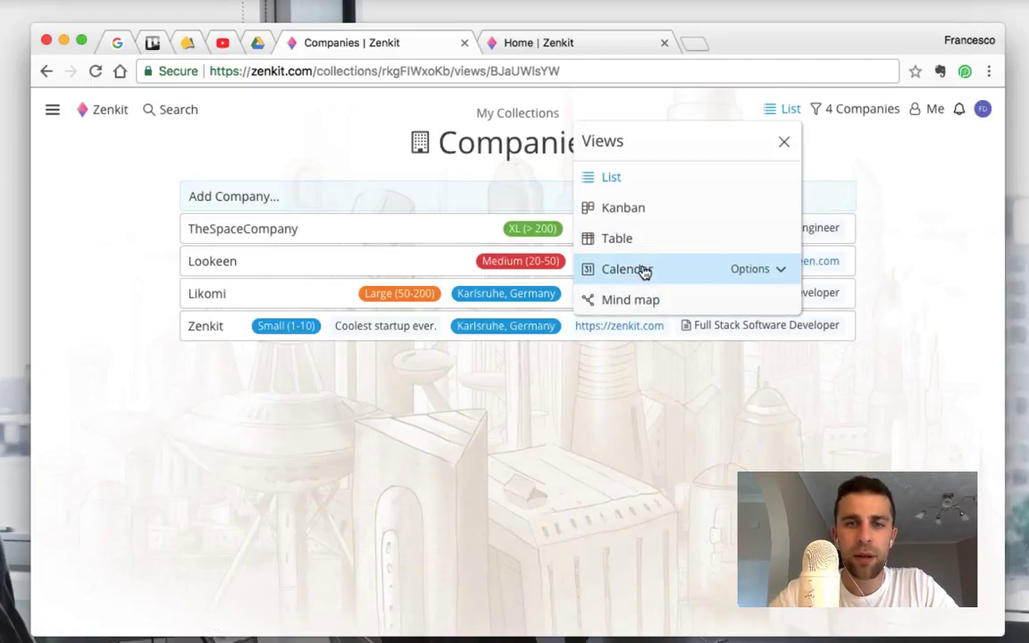
{"action": "left_click", "coordinate": [633, 209]}
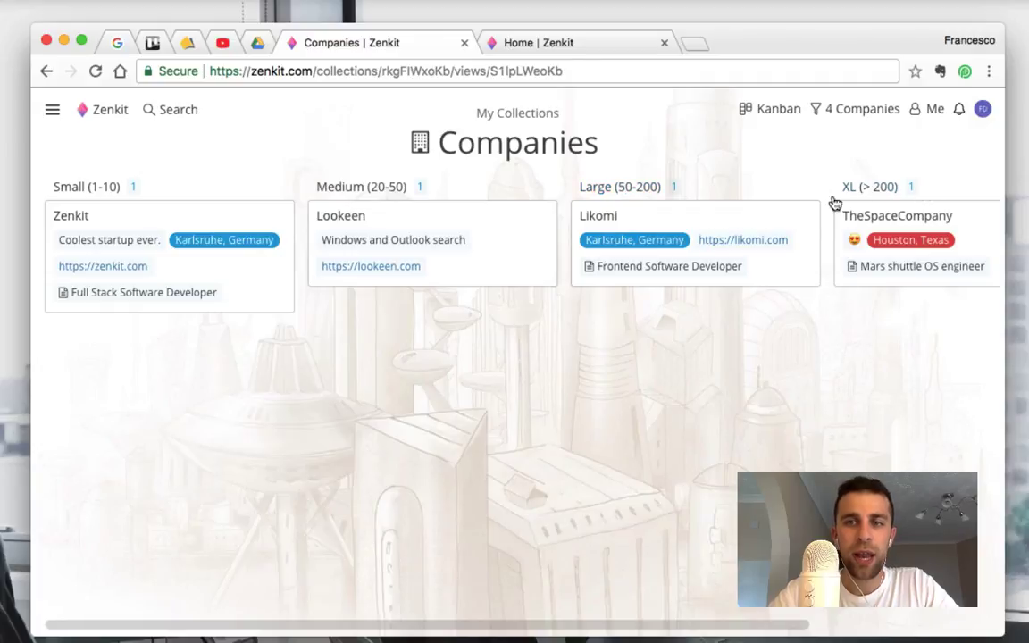
{"action": "scroll", "coordinate": [457, 266], "scroll_direction": "right", "scroll_amount": 1}
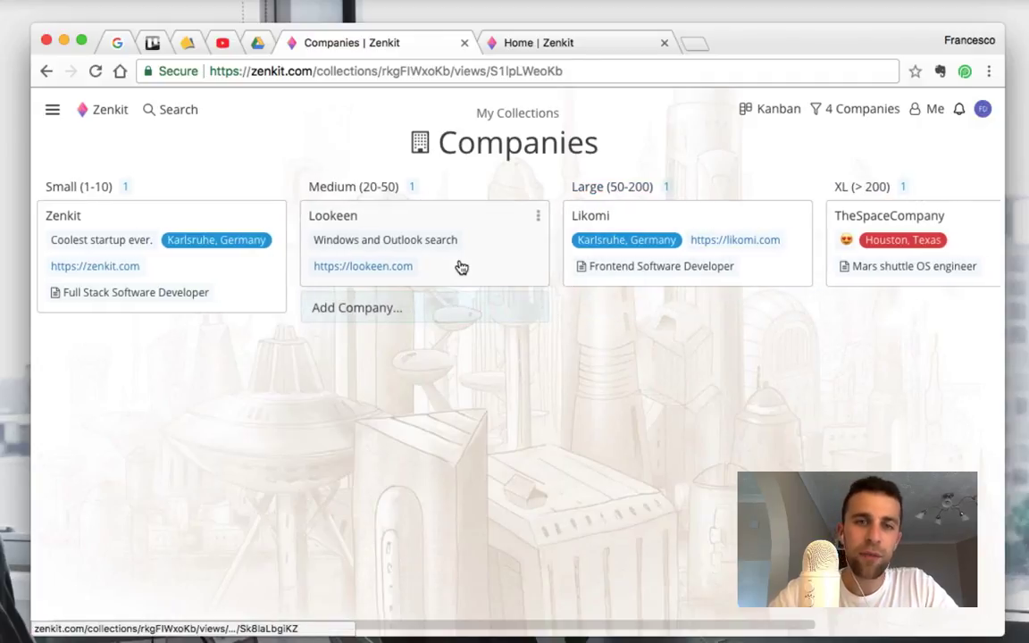
Open the Lookeen company's details panel.
{"action": "left_click", "coordinate": [397, 218]}
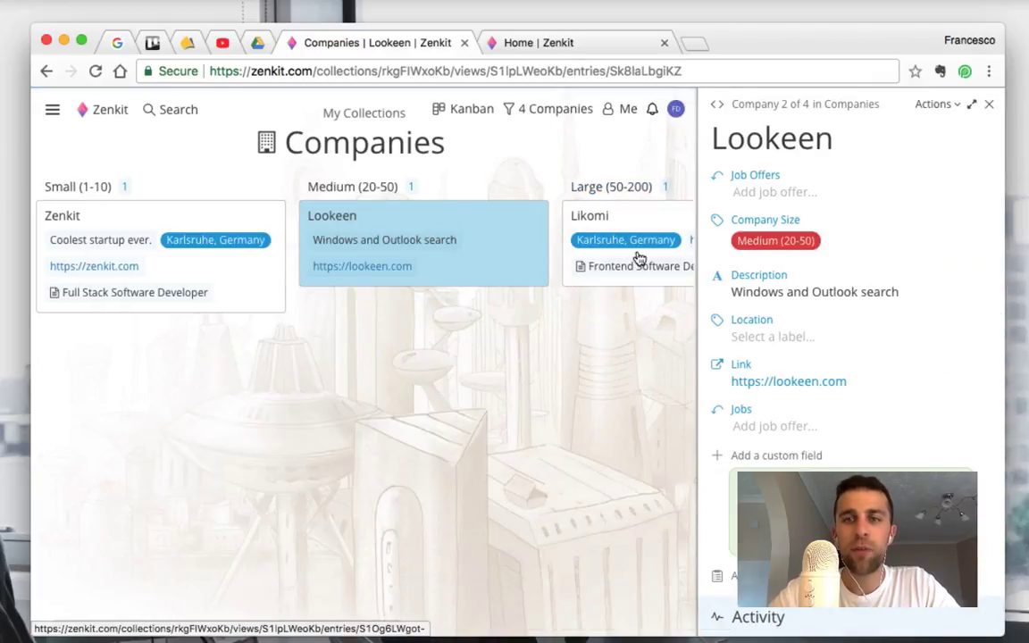
{"action": "left_click", "coordinate": [987, 105]}
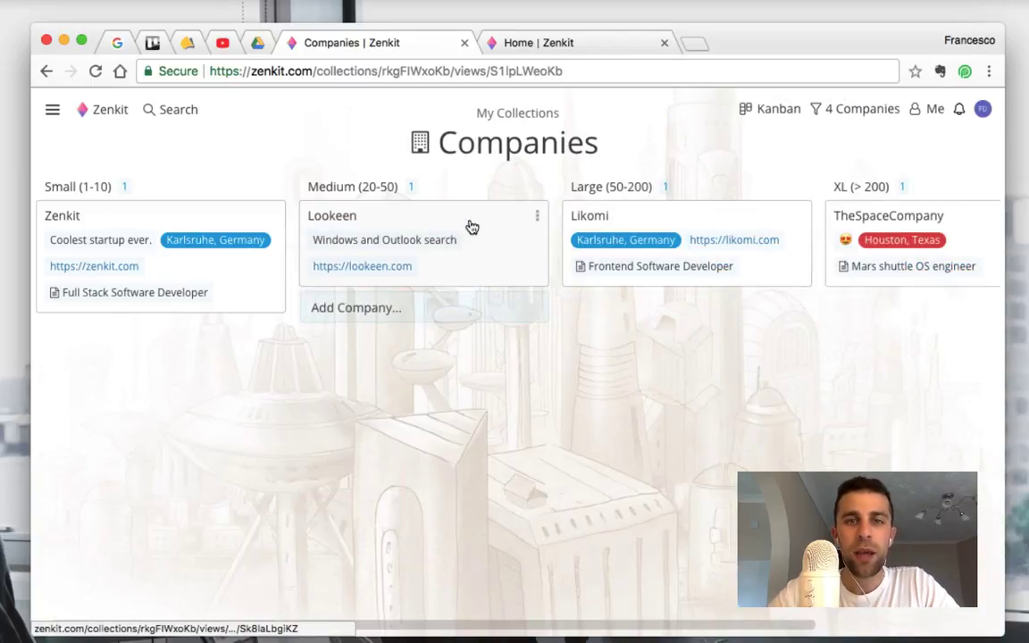
{"action": "left_click", "coordinate": [472, 228]}
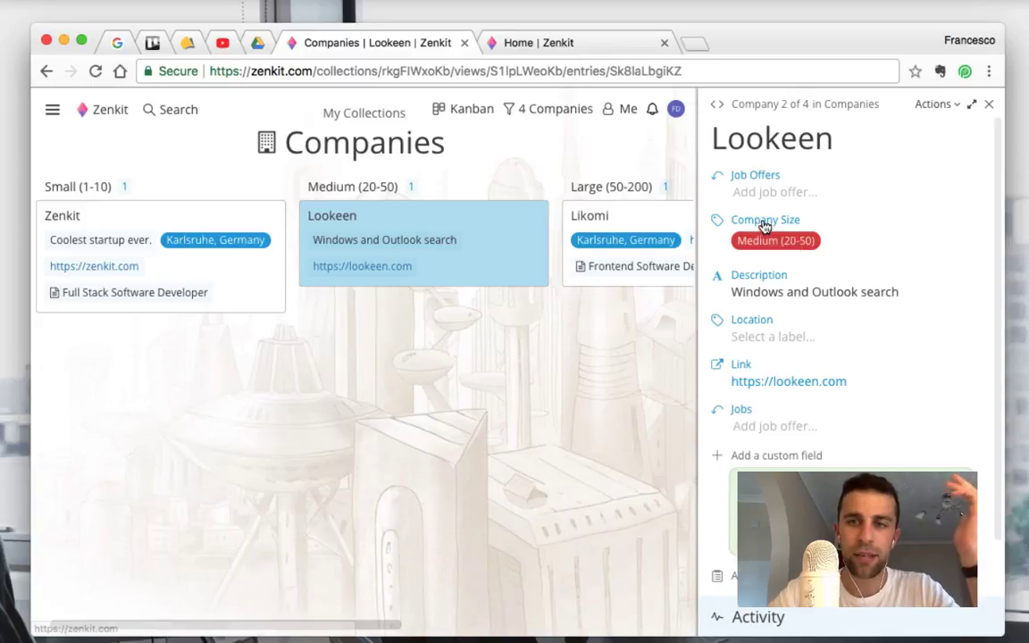
Start linking a job offer to Lookeen, cancel, then open the Job Offers field's properties.
{"action": "left_click", "coordinate": [751, 177]}
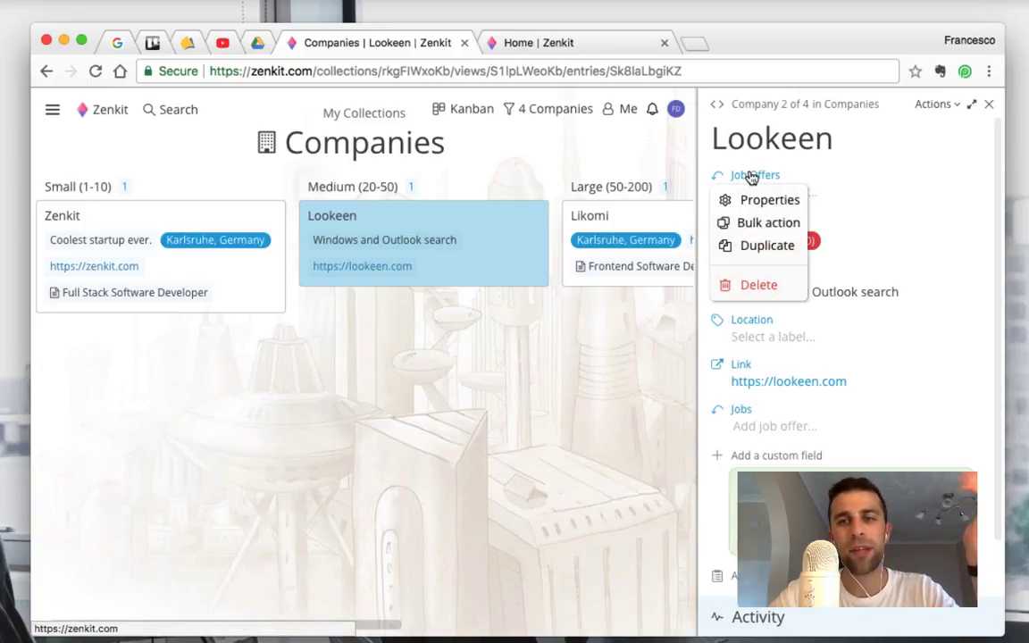
{"action": "left_click", "coordinate": [842, 193]}
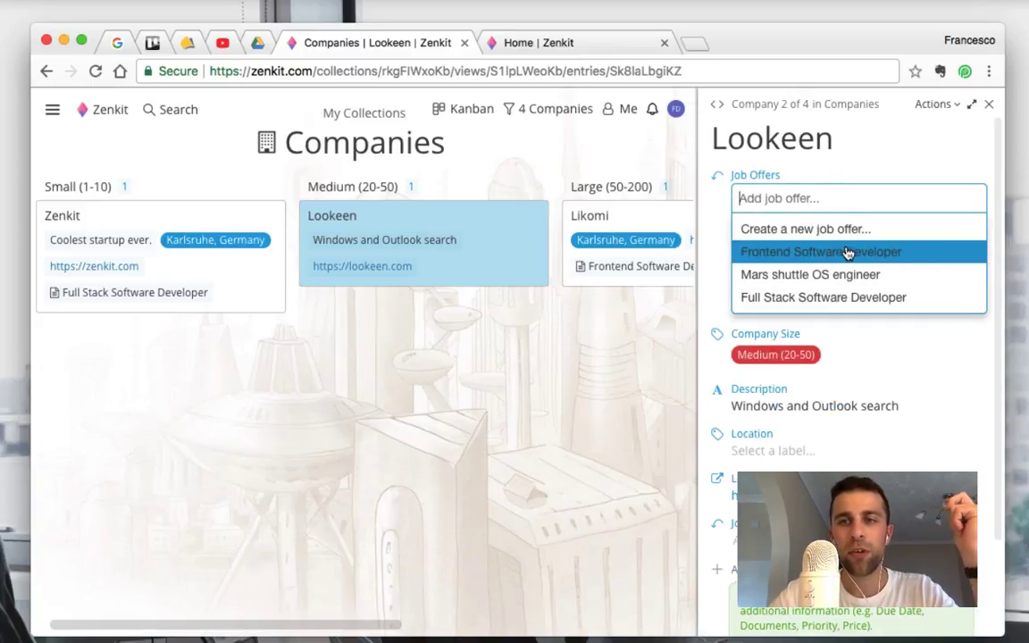
{"action": "left_click", "coordinate": [836, 168]}
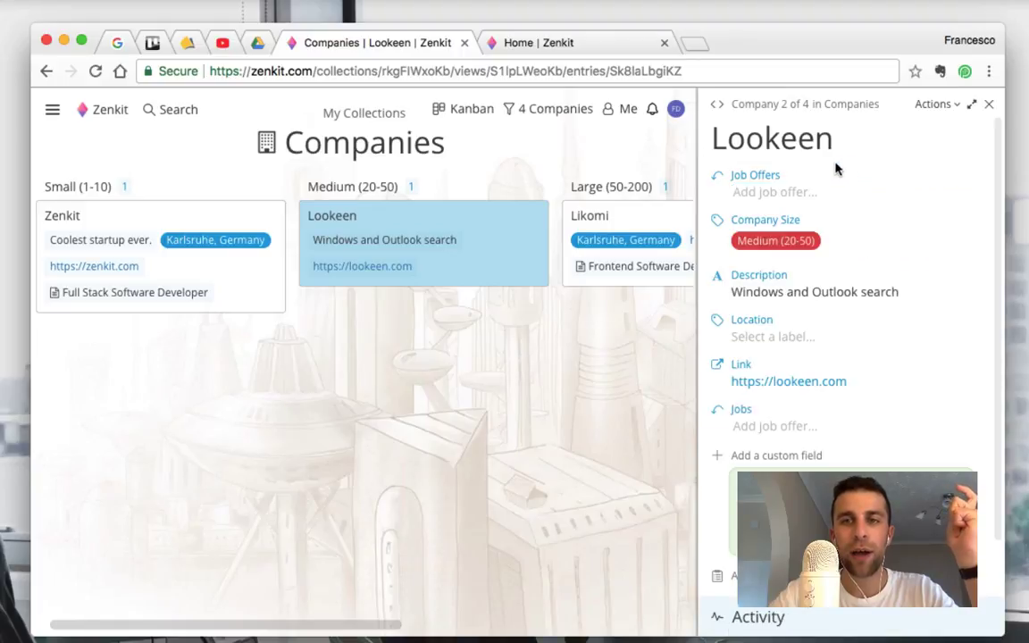
{"action": "left_click", "coordinate": [746, 179]}
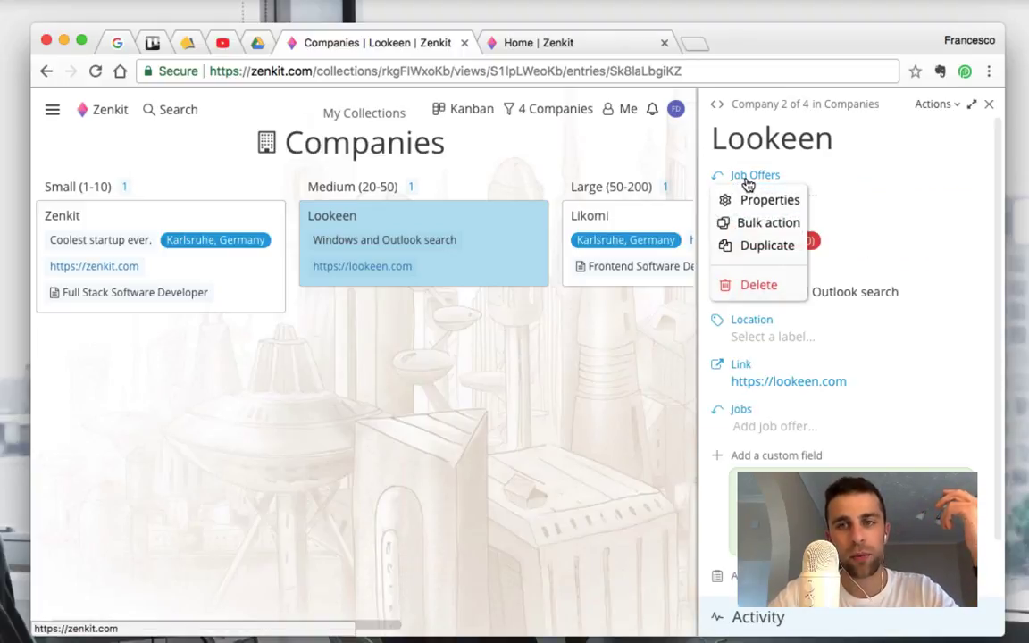
{"action": "left_click", "coordinate": [749, 202]}
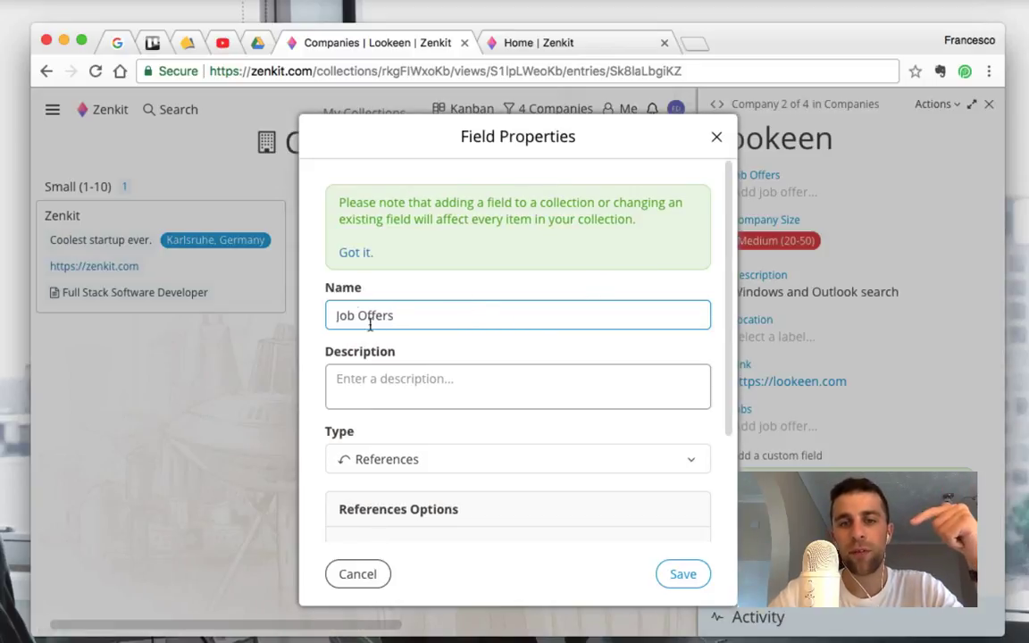
{"action": "scroll", "coordinate": [409, 402], "scroll_direction": "down", "scroll_amount": 4}
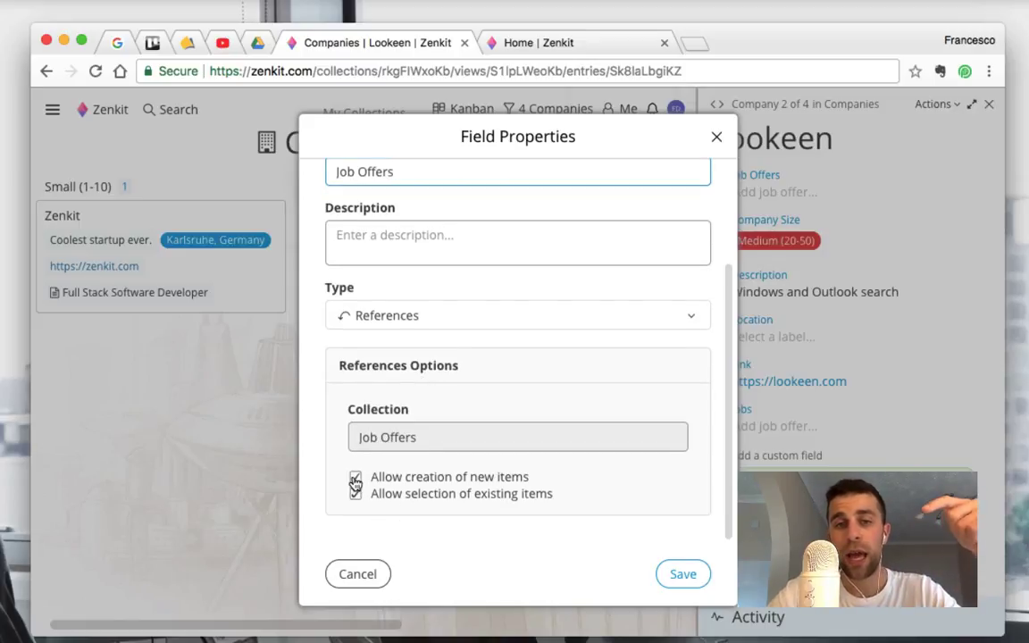
{"action": "left_click", "coordinate": [684, 572]}
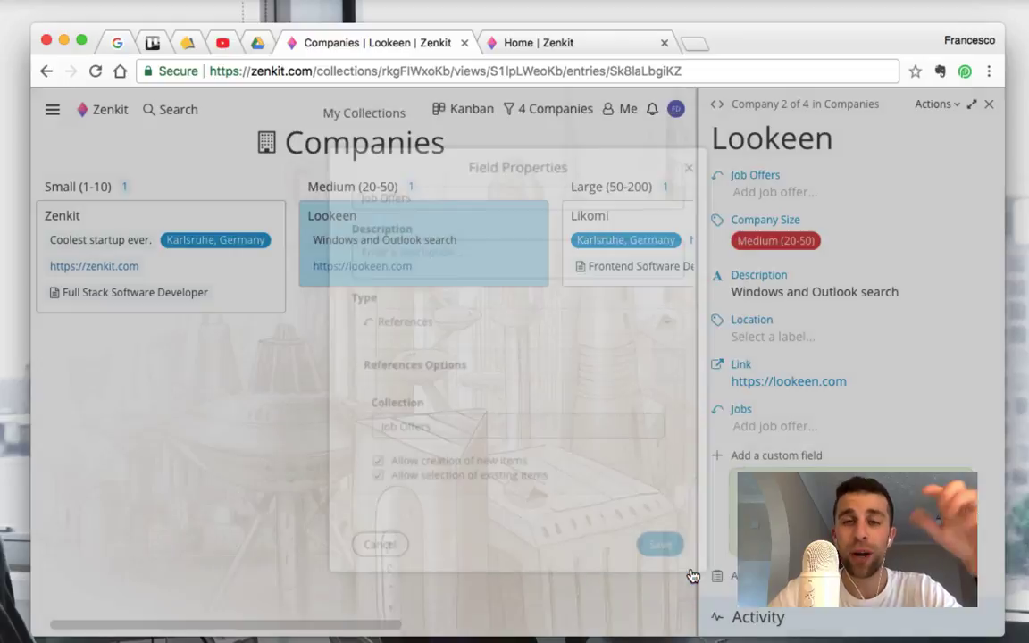
{"action": "scroll", "coordinate": [759, 392], "scroll_direction": "down", "scroll_amount": 2}
{"action": "scroll", "coordinate": [754, 376], "scroll_direction": "up", "scroll_amount": 2}
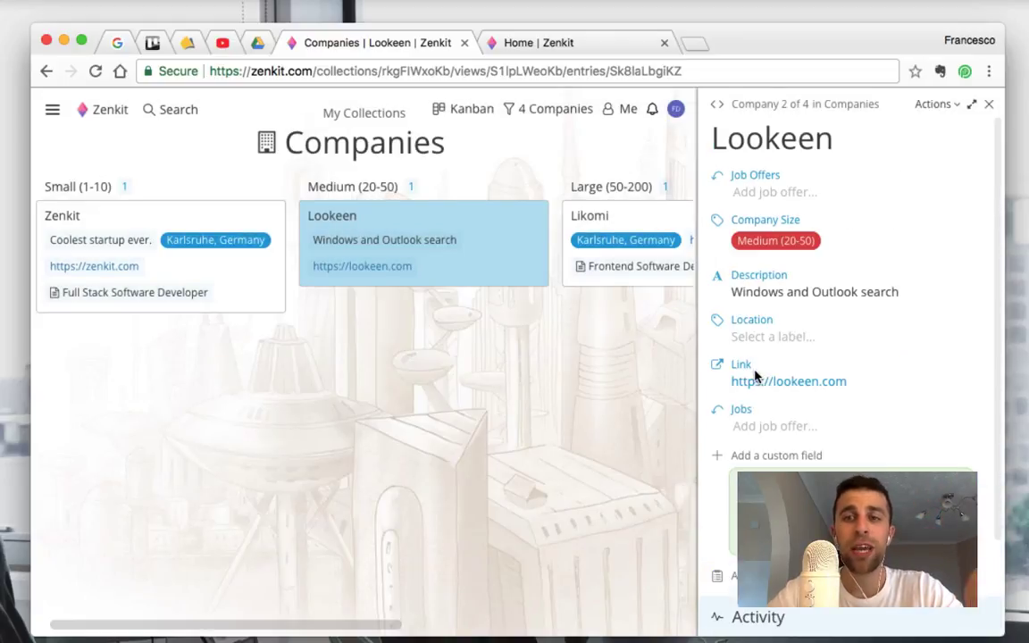
{"action": "left_click", "coordinate": [741, 412]}
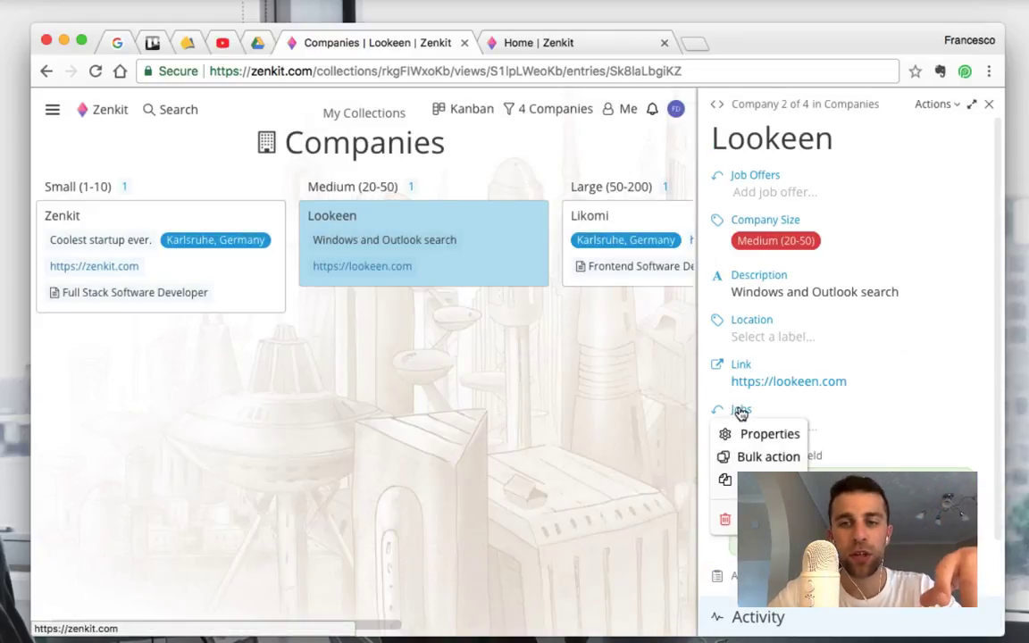
{"action": "left_click", "coordinate": [786, 433]}
{"action": "scroll", "coordinate": [489, 432], "scroll_direction": "down", "scroll_amount": 3}
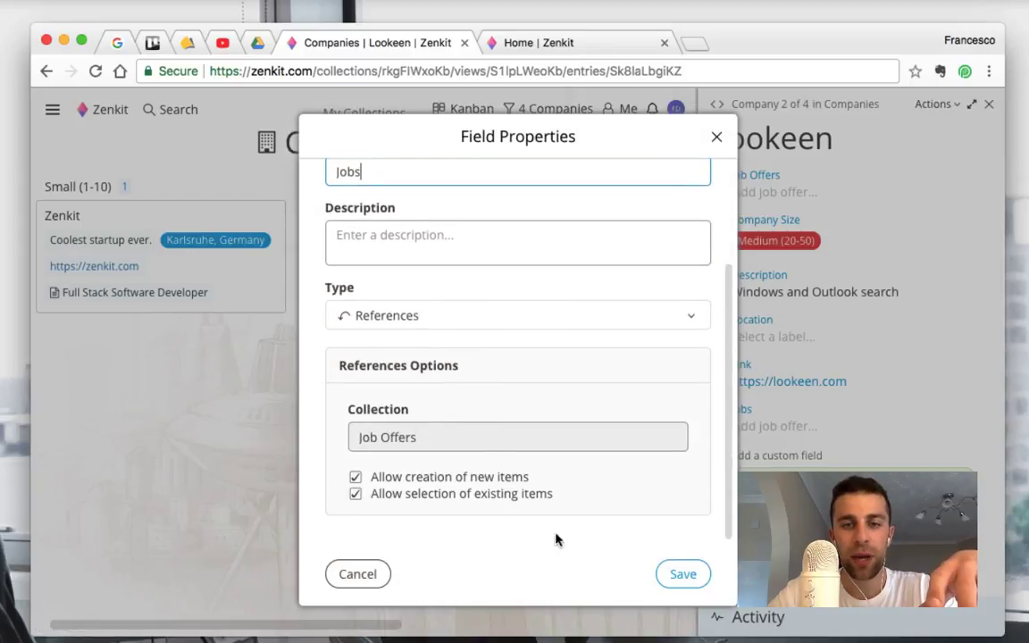
{"action": "scroll", "coordinate": [429, 464], "scroll_direction": "up", "scroll_amount": 3}
{"action": "left_click", "coordinate": [370, 574]}
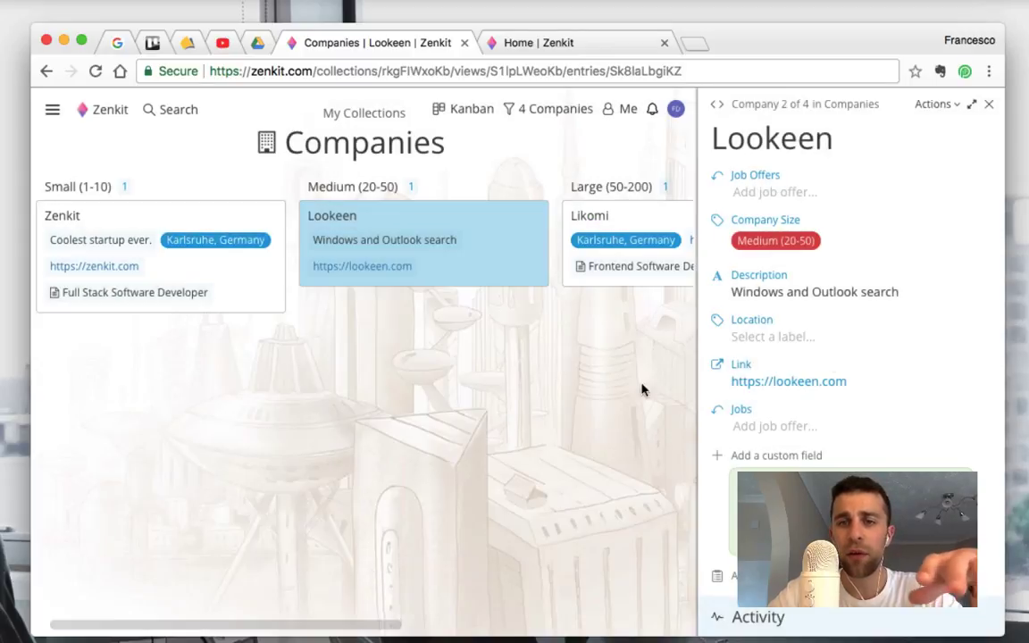
Make London, UK Lookeen's only location, replacing Karlsruhe, Germany and Houston, Texas.
{"action": "left_click", "coordinate": [753, 336]}
{"action": "left_click", "coordinate": [786, 343]}
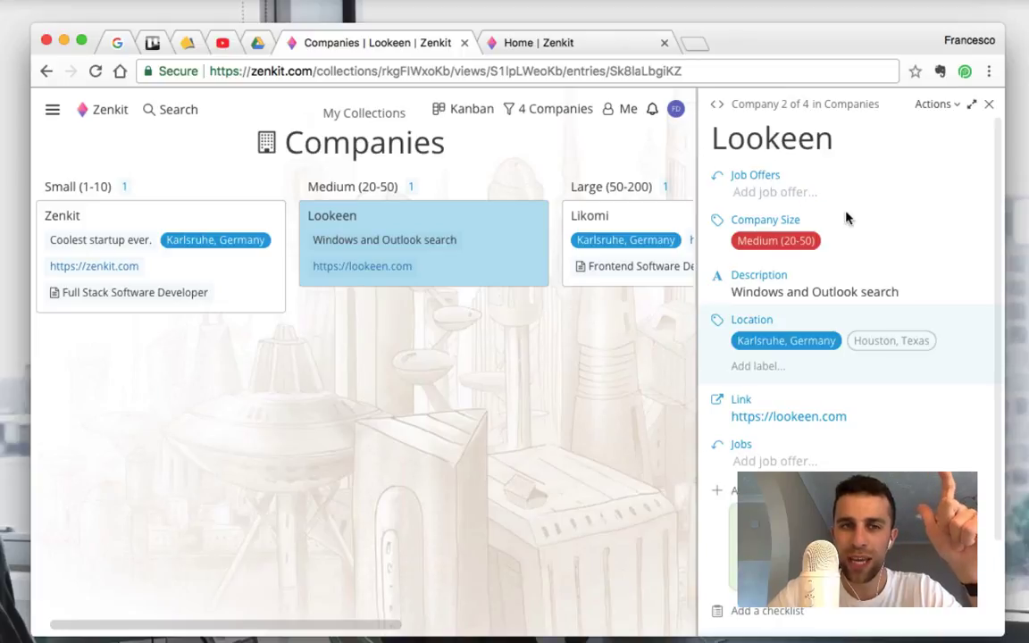
{"action": "left_click", "coordinate": [884, 342]}
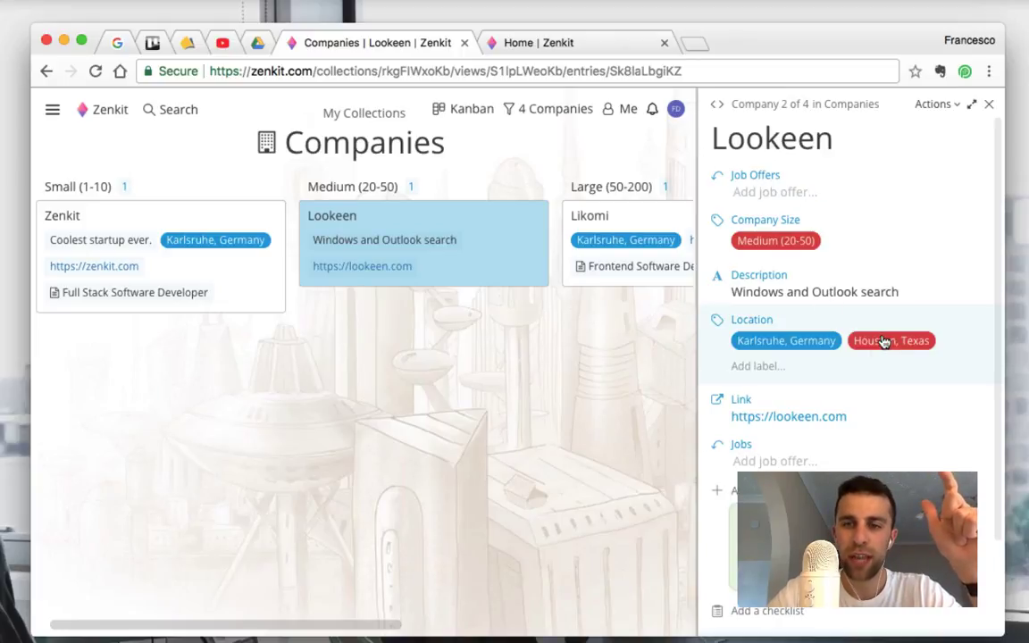
{"action": "left_click", "coordinate": [773, 347]}
{"action": "left_click", "coordinate": [923, 347]}
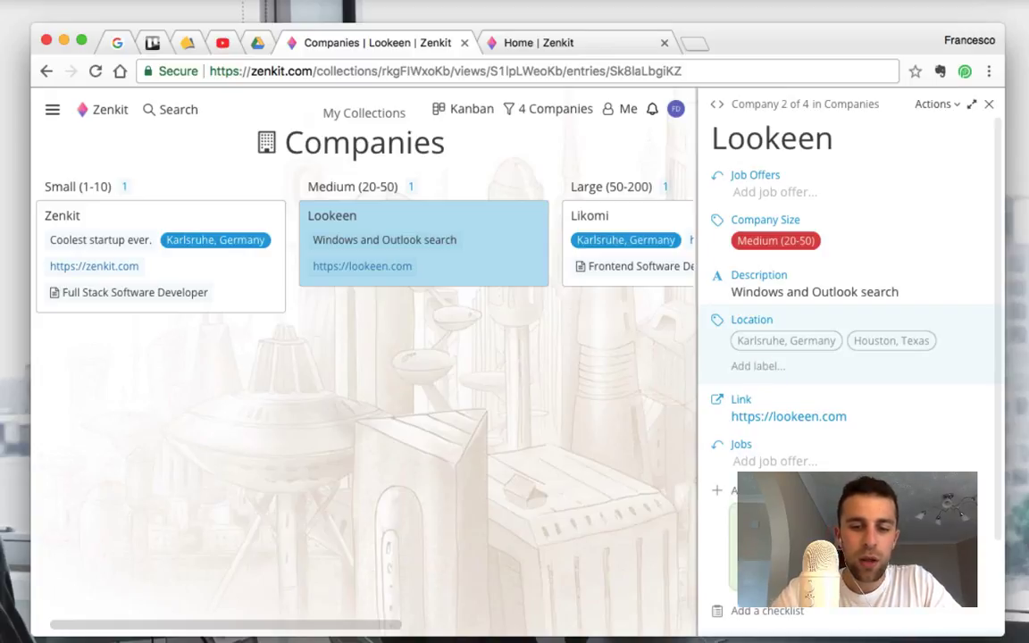
{"action": "key", "text": "Return"}
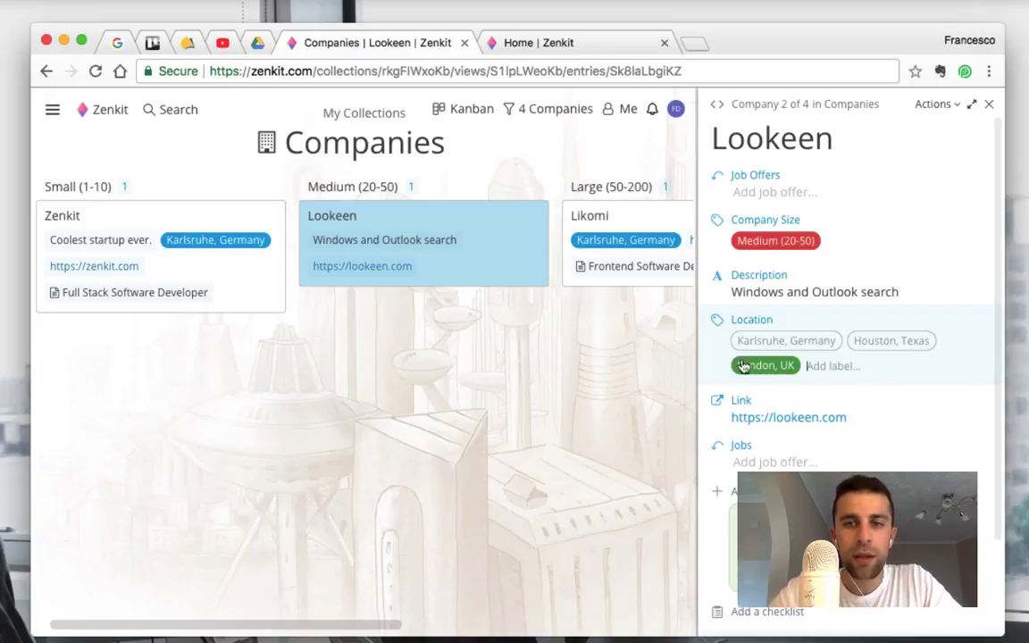
{"action": "left_click", "coordinate": [629, 383]}
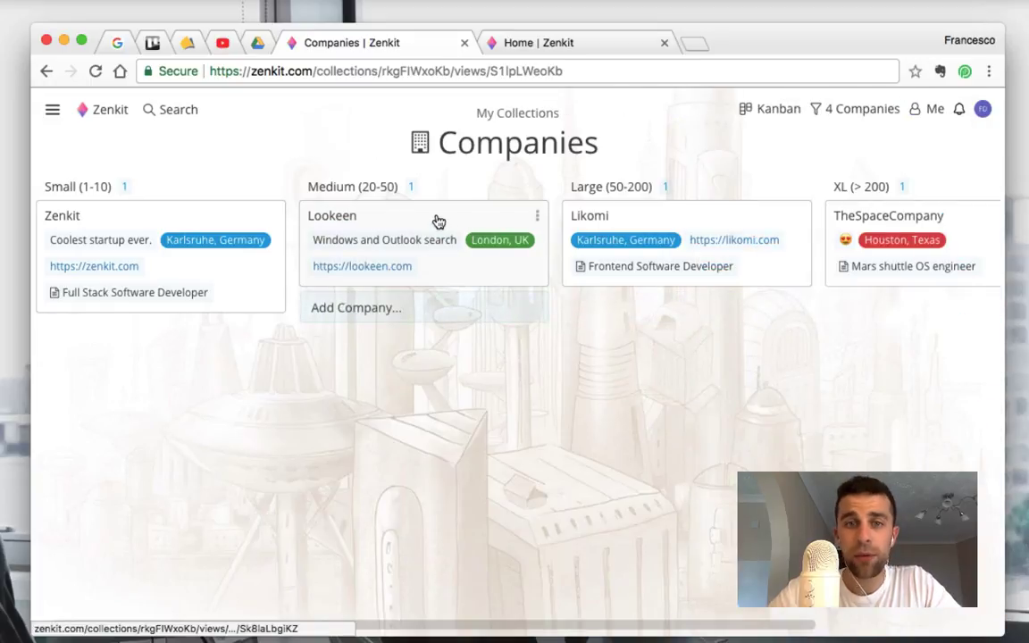
{"action": "left_click", "coordinate": [438, 222]}
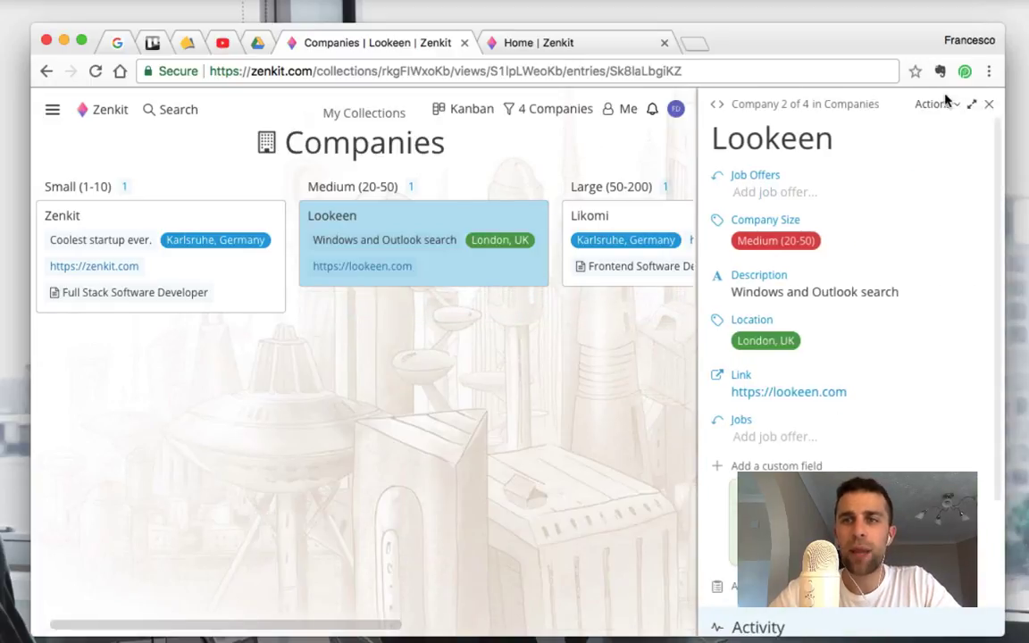
{"action": "left_click", "coordinate": [989, 104]}
Go back to the Zenkit home page and open the Job Offers collection table.
{"action": "left_click", "coordinate": [507, 45]}
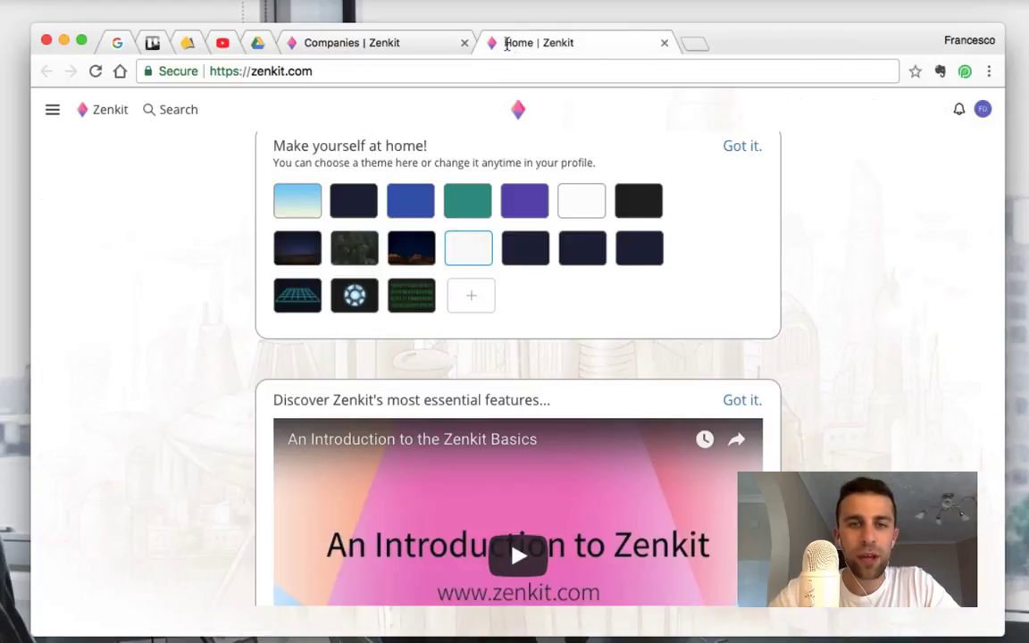
{"action": "scroll", "coordinate": [425, 245], "scroll_direction": "up", "scroll_amount": 10}
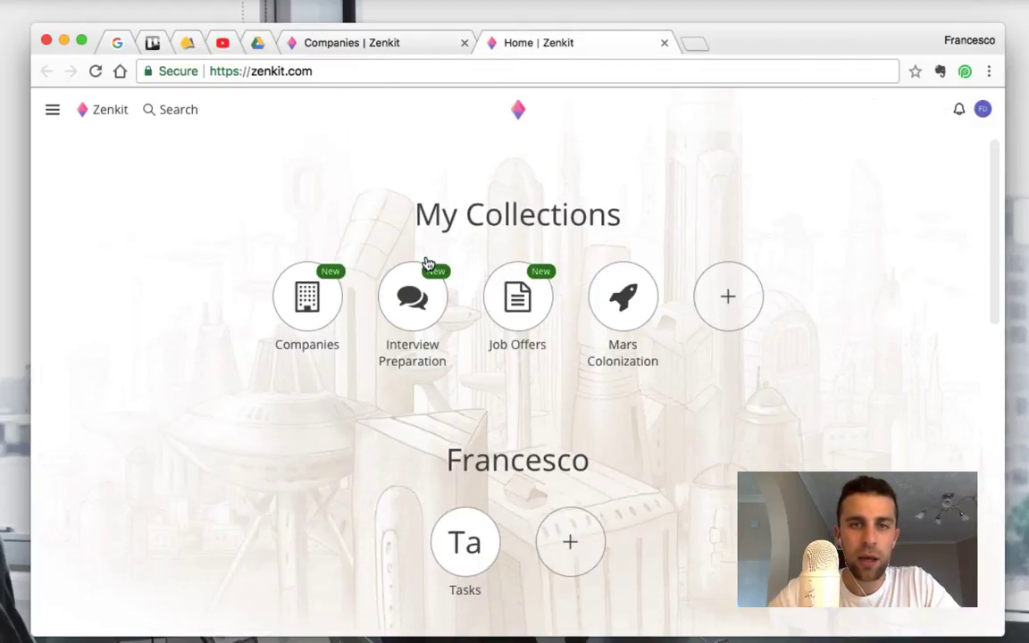
{"action": "left_click", "coordinate": [517, 296]}
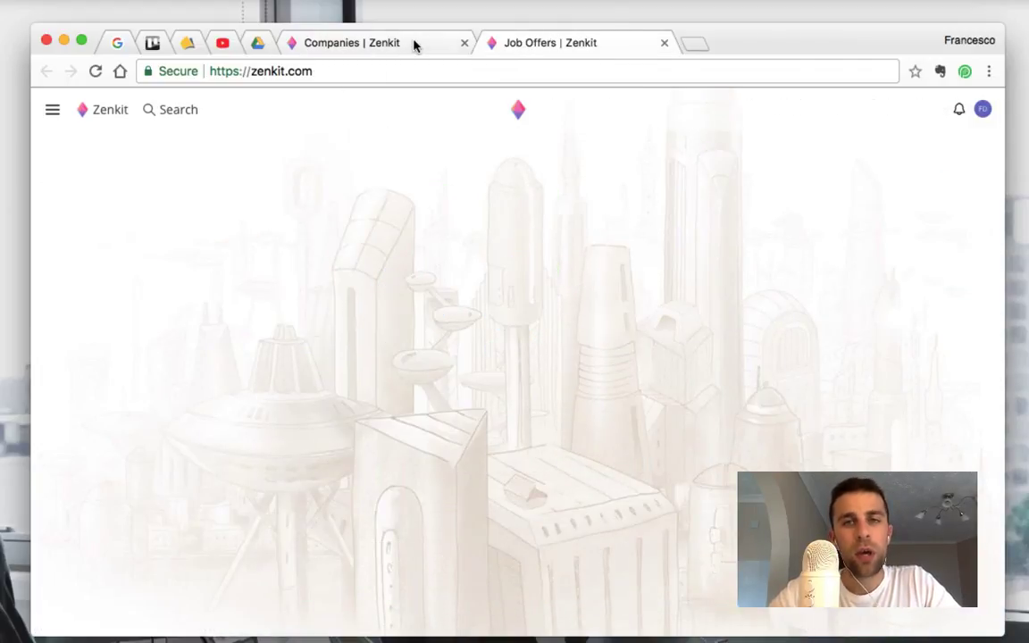
{"action": "left_click_drag", "start_coordinate": [413, 45], "coordinate": [476, 278]}
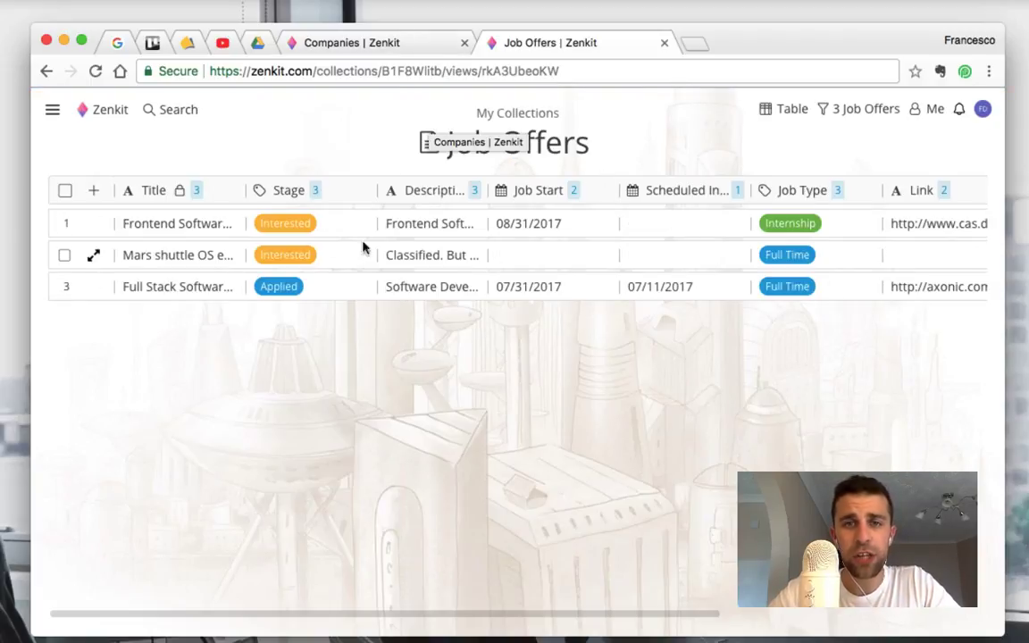
Check the Job Offers view options and row 3's title without changing anything.
{"action": "left_click", "coordinate": [790, 109]}
{"action": "left_click", "coordinate": [661, 356]}
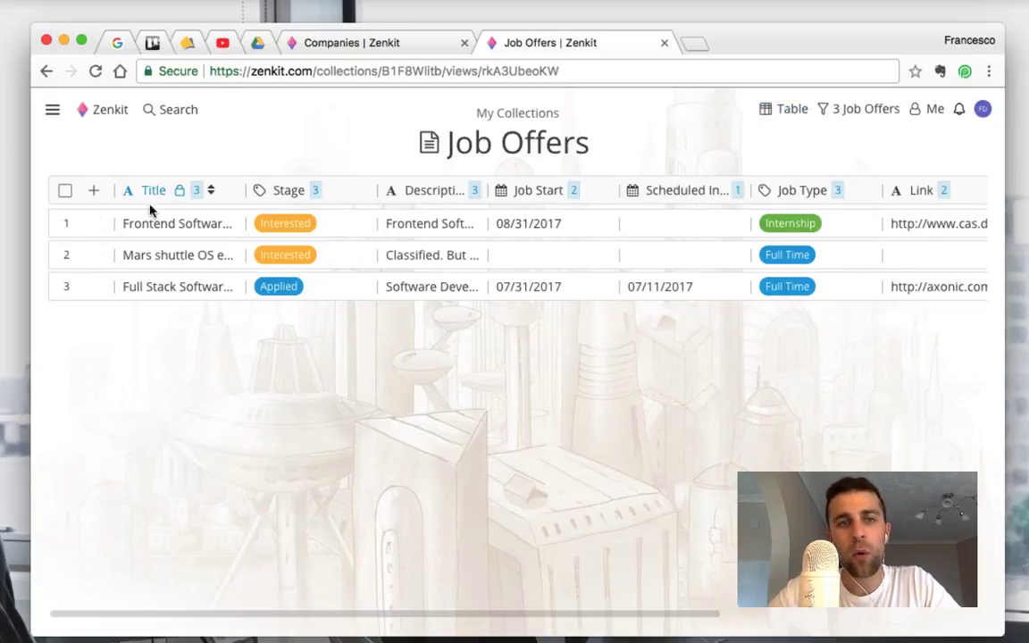
{"action": "left_click_drag", "start_coordinate": [124, 287], "coordinate": [274, 304]}
Add a fourth job offer titled 'Head of Development' at stage Interview scheduled.
{"action": "left_click", "coordinate": [260, 318]}
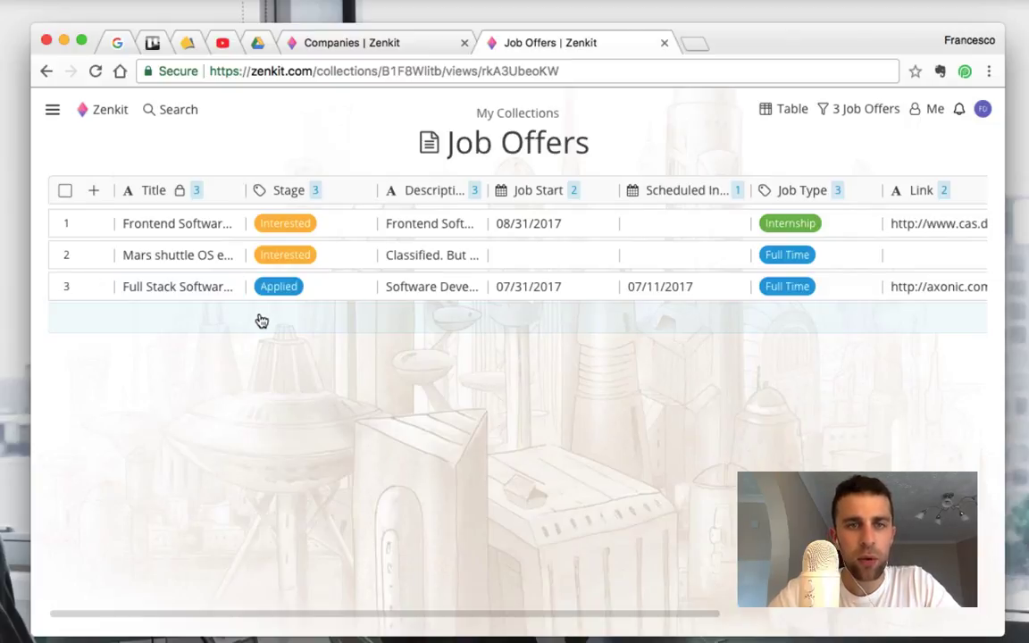
{"action": "left_click", "coordinate": [192, 318]}
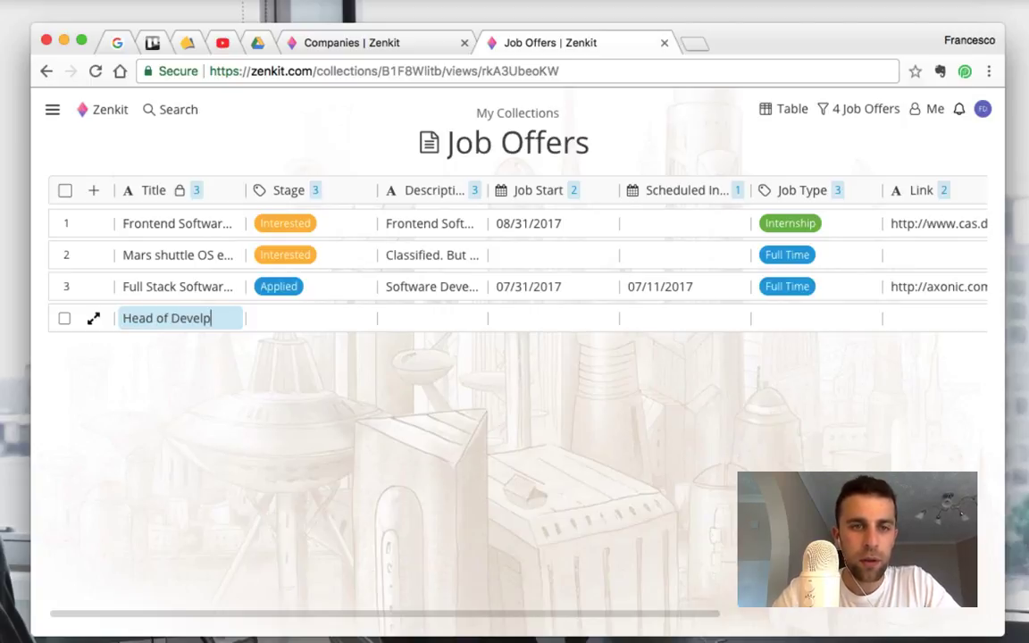
{"action": "type", "text": "Head of Development"}
{"action": "left_click", "coordinate": [278, 318]}
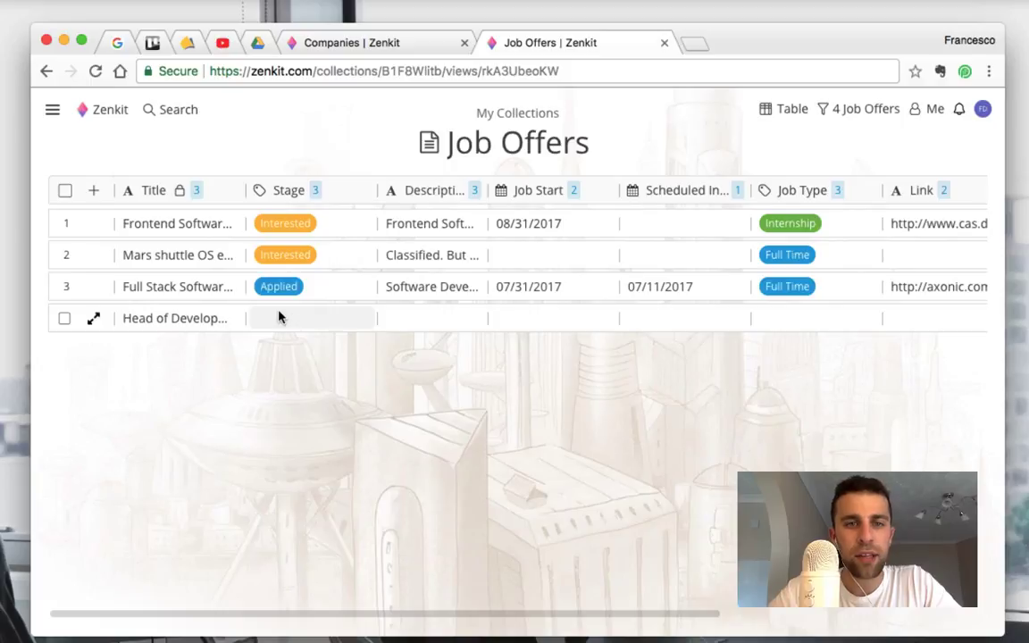
{"action": "left_click", "coordinate": [281, 319]}
{"action": "left_click", "coordinate": [286, 320]}
{"action": "left_click", "coordinate": [397, 323]}
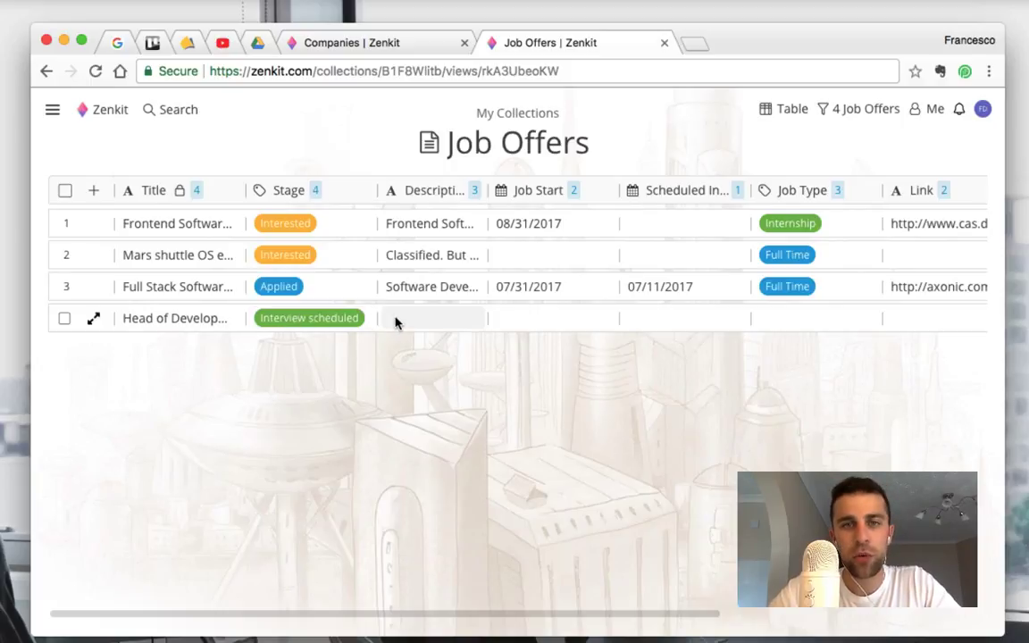
{"action": "scroll", "coordinate": [643, 276], "scroll_direction": "right", "scroll_amount": 5}
{"action": "scroll", "coordinate": [642, 276], "scroll_direction": "right", "scroll_amount": 3}
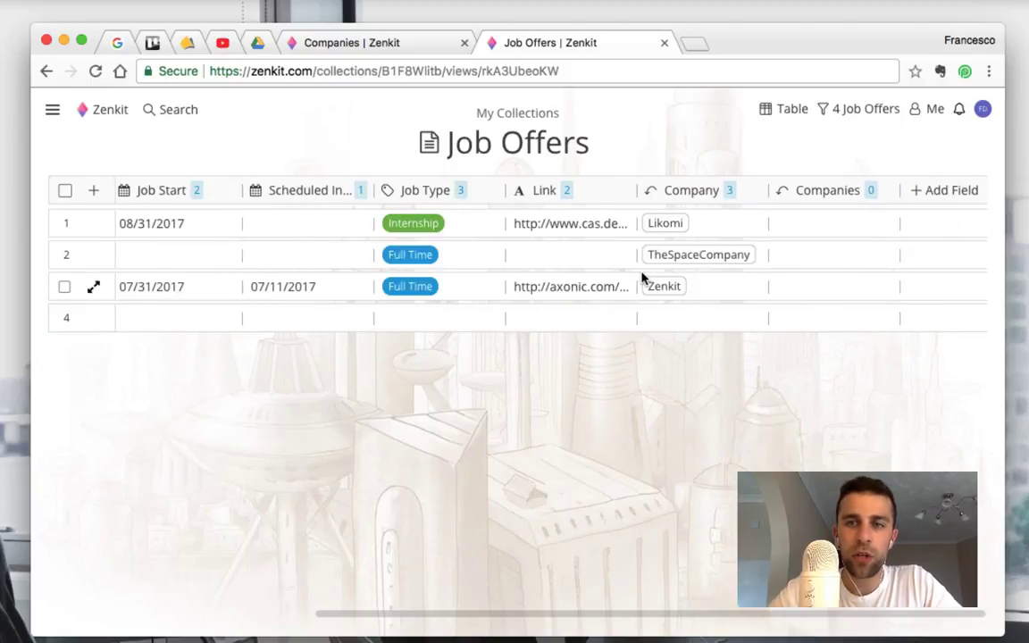
{"action": "scroll", "coordinate": [640, 274], "scroll_direction": "left", "scroll_amount": 6}
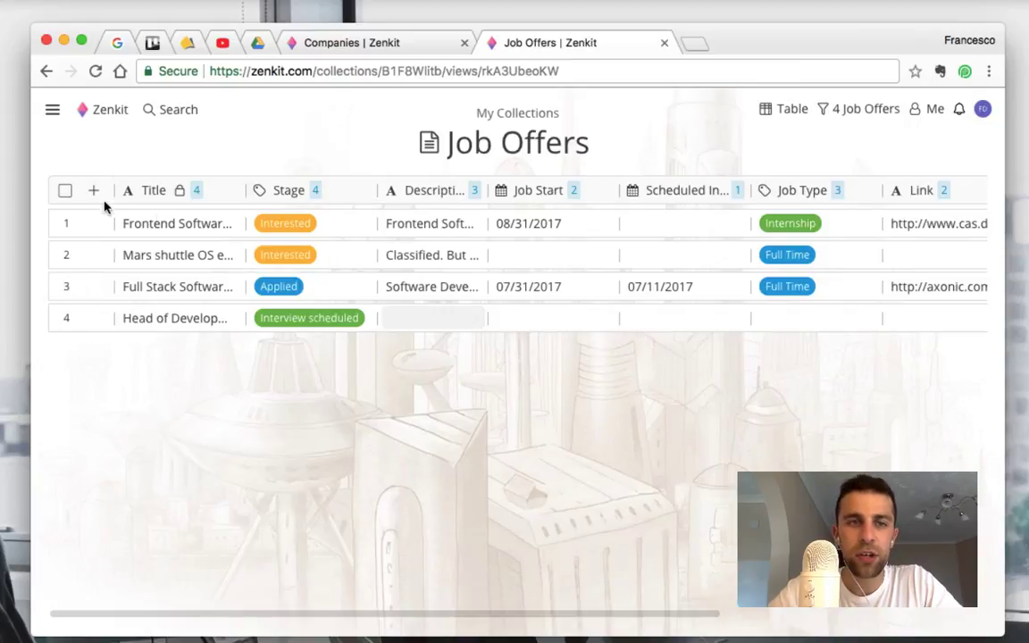
{"action": "left_click", "coordinate": [153, 194]}
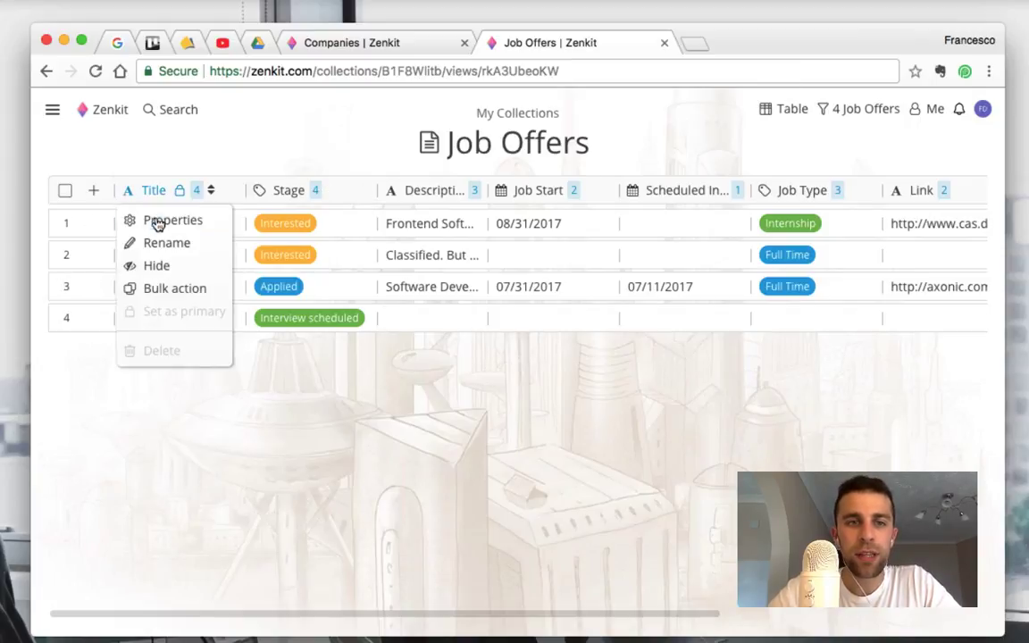
{"action": "left_click", "coordinate": [315, 419]}
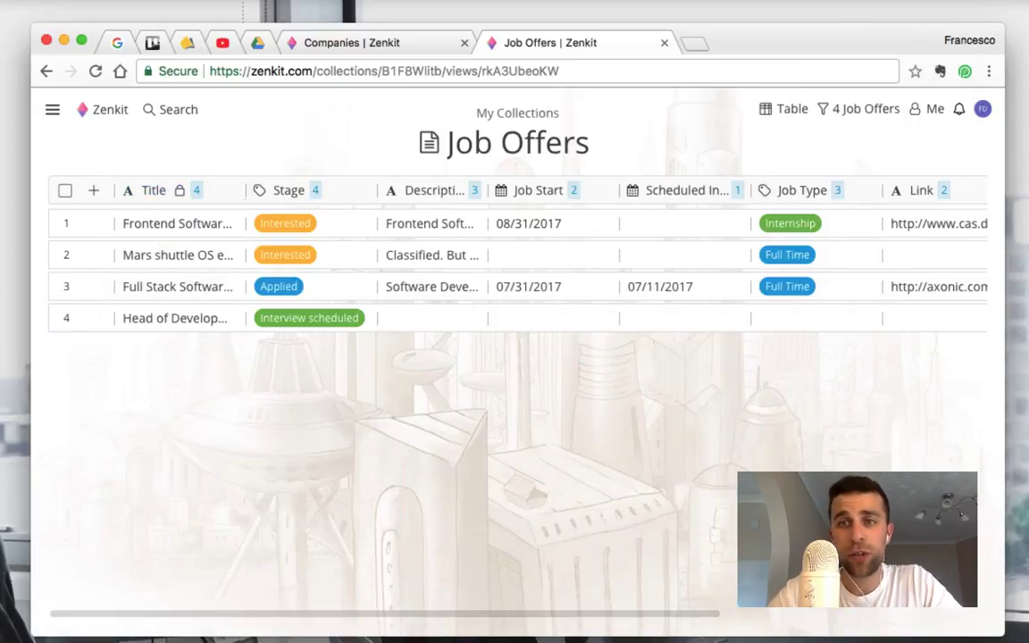
Go to the templates gallery from the account menu and view the Project Planner template.
{"action": "left_click", "coordinate": [981, 109]}
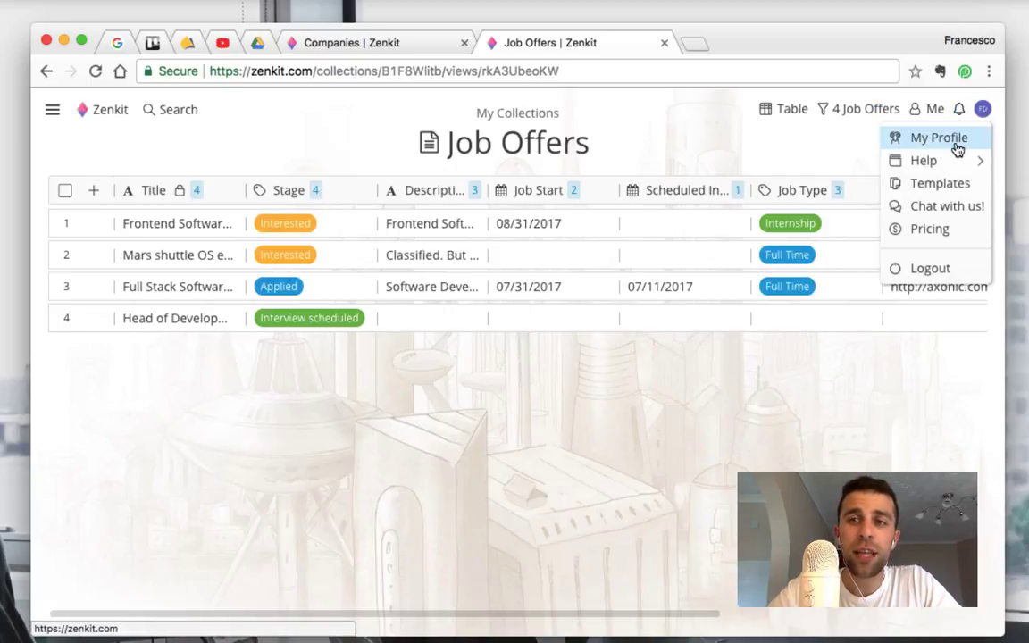
{"action": "left_click", "coordinate": [950, 187]}
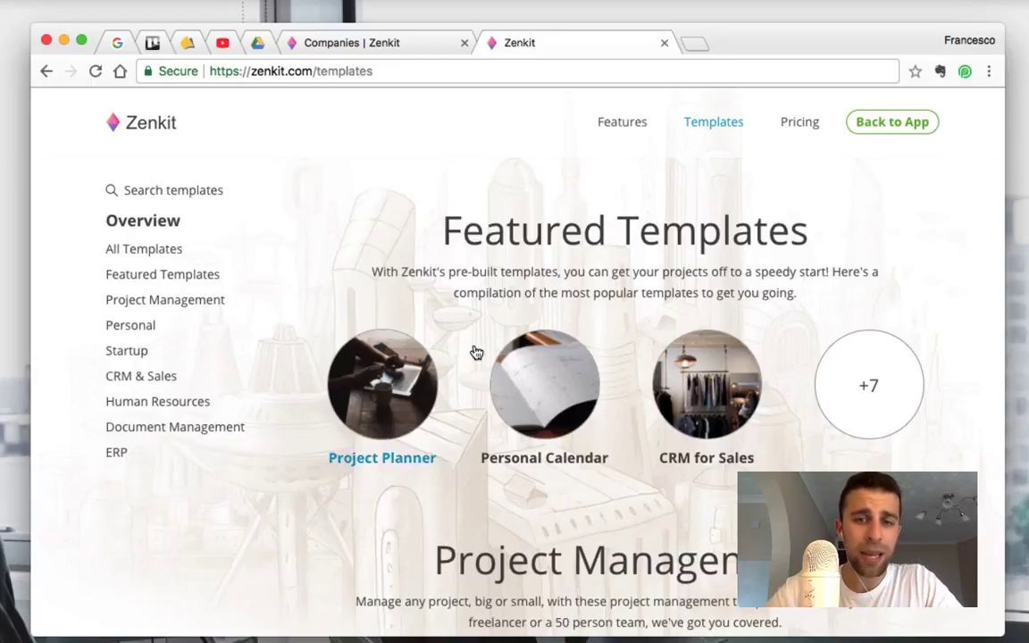
{"action": "scroll", "coordinate": [473, 351], "scroll_direction": "down", "scroll_amount": 3}
{"action": "scroll", "coordinate": [381, 332], "scroll_direction": "up", "scroll_amount": 3}
{"action": "left_click", "coordinate": [381, 332]}
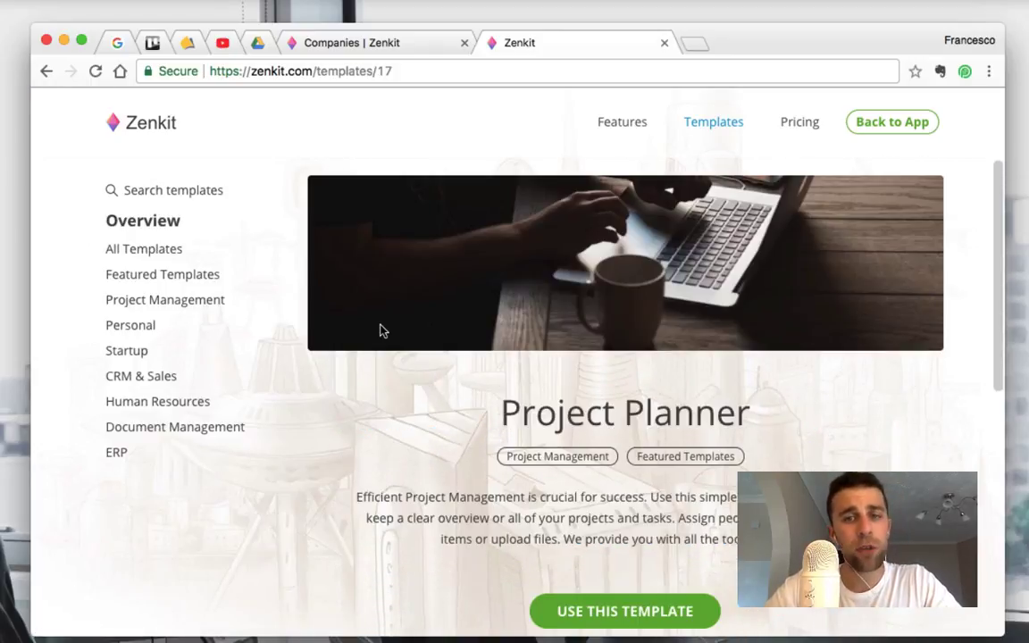
Add the Project Planner template to My Collections.
{"action": "left_click", "coordinate": [606, 605]}
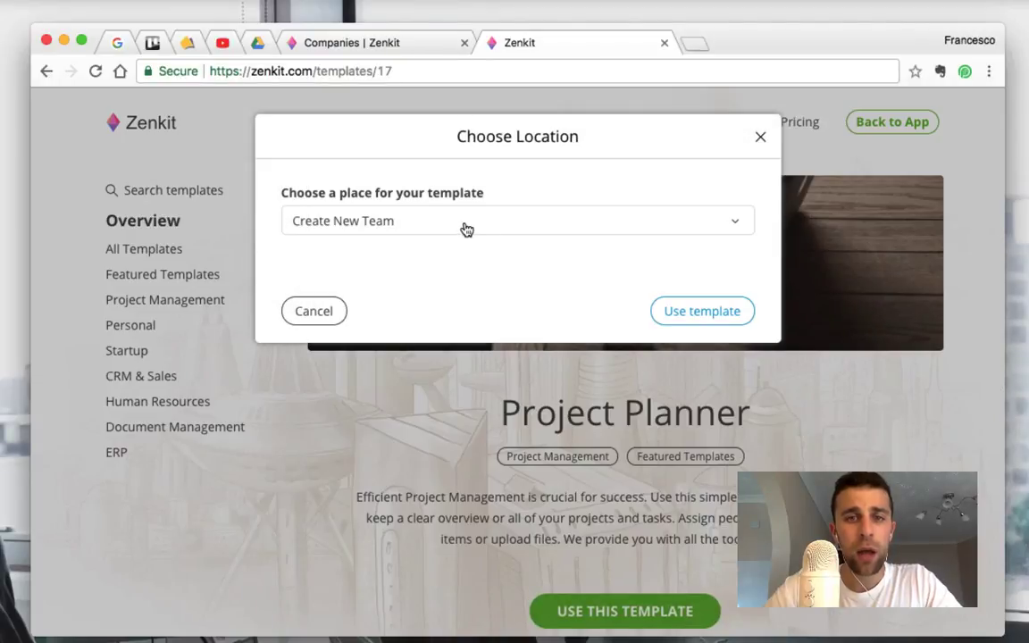
{"action": "left_click", "coordinate": [465, 230]}
{"action": "left_click", "coordinate": [437, 284]}
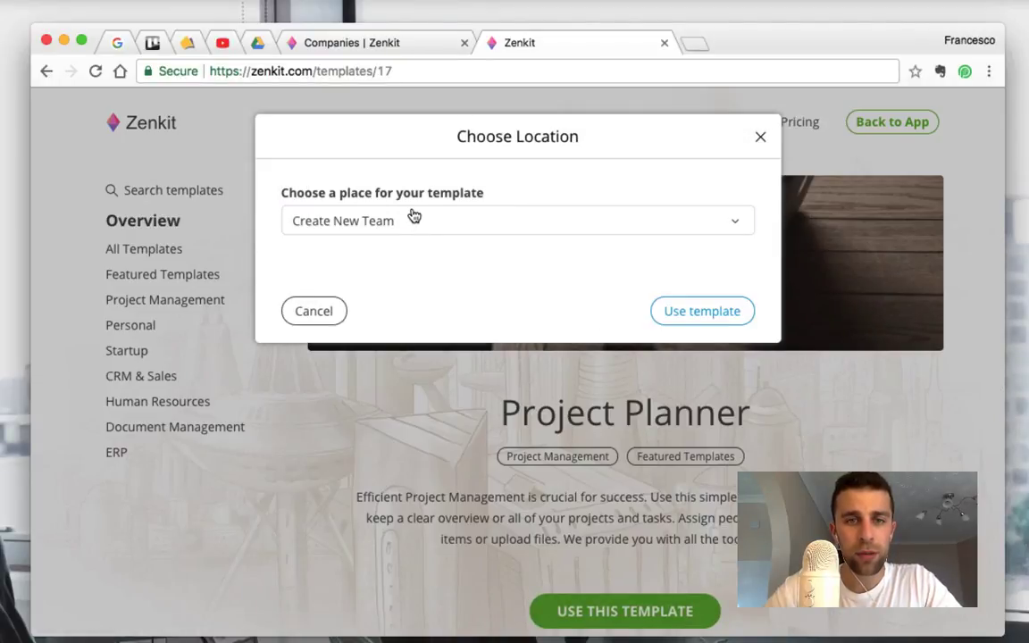
{"action": "left_click", "coordinate": [414, 217]}
{"action": "left_click", "coordinate": [401, 289]}
{"action": "left_click", "coordinate": [728, 308]}
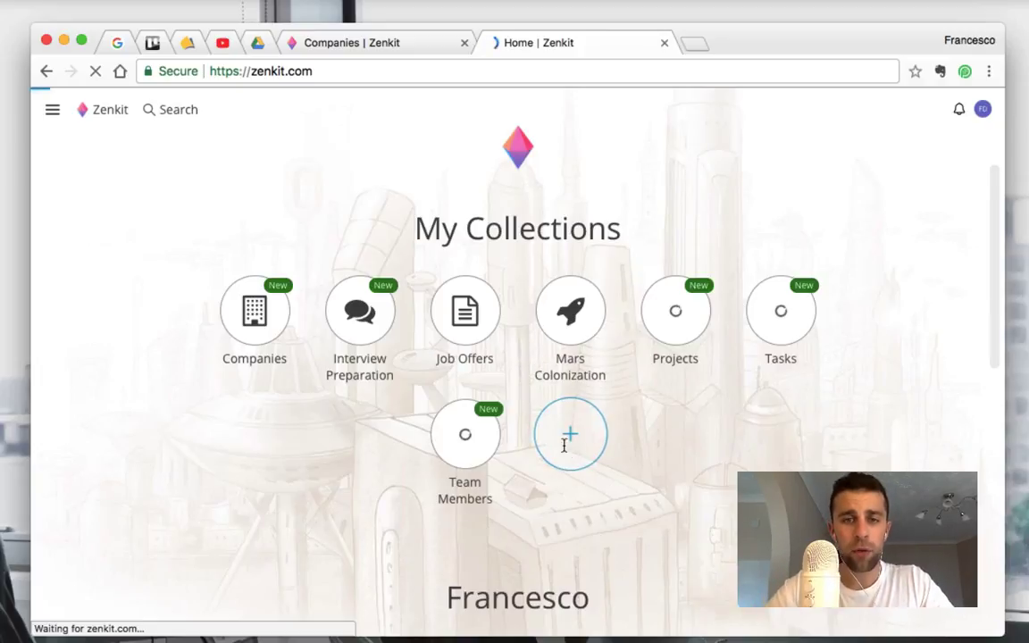
Open the new Projects collection's Kanban board.
{"action": "scroll", "coordinate": [571, 402], "scroll_direction": "down", "scroll_amount": 3}
{"action": "scroll", "coordinate": [669, 212], "scroll_direction": "up", "scroll_amount": 3}
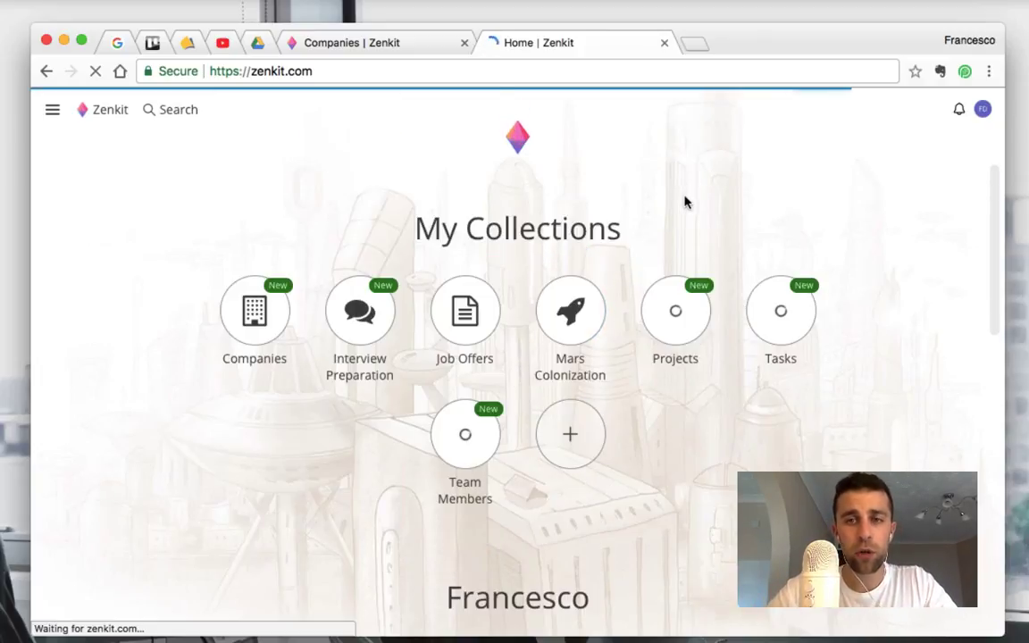
{"action": "left_click", "coordinate": [675, 313]}
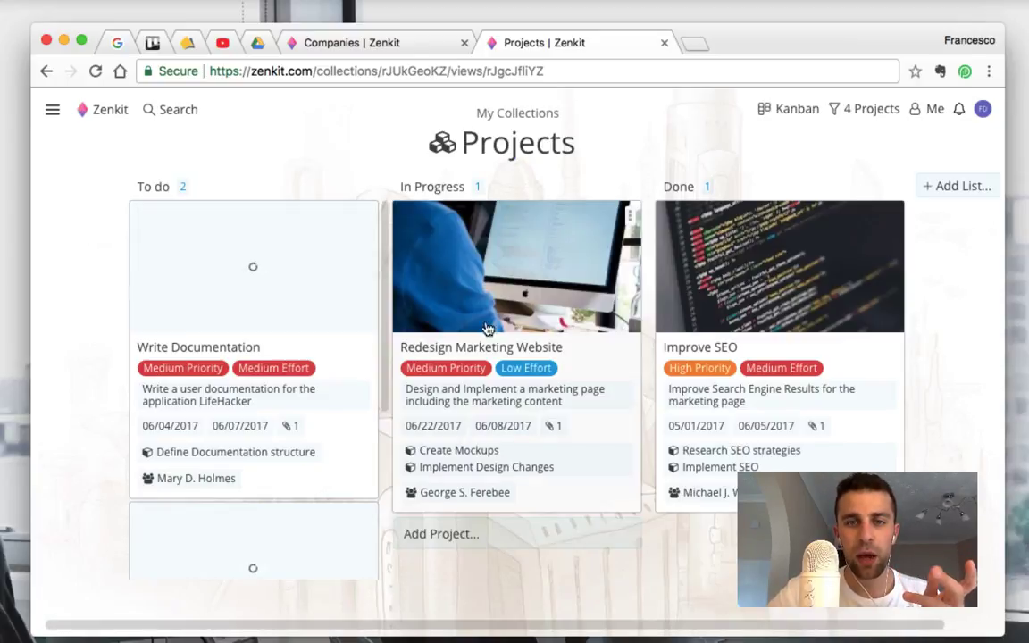
Preview the Create Tutorial Videos card image video.jpg, then open that project's details.
{"action": "scroll", "coordinate": [290, 269], "scroll_direction": "down", "scroll_amount": 3}
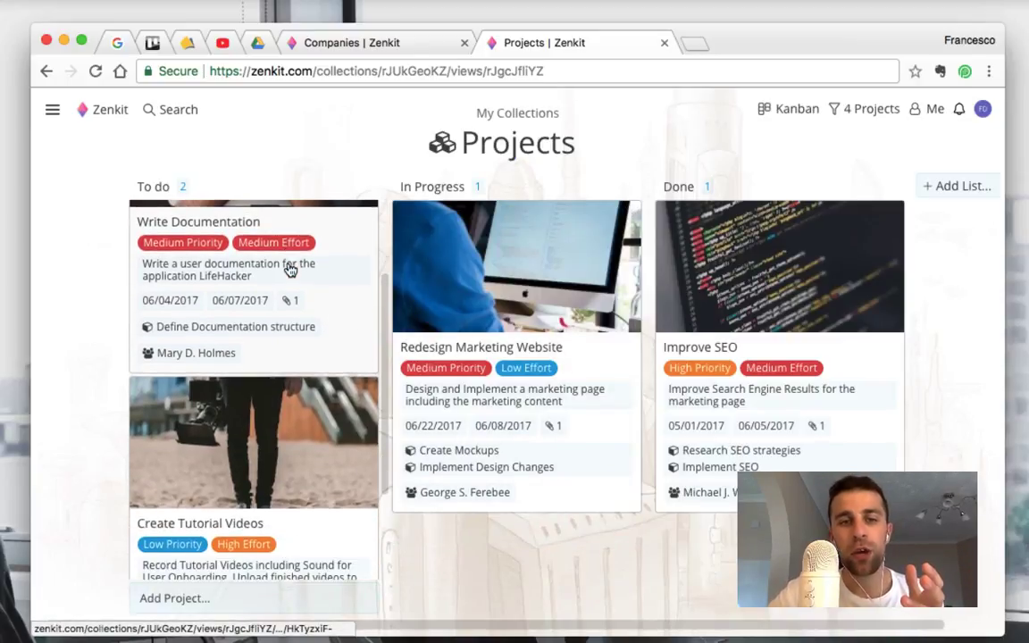
{"action": "scroll", "coordinate": [290, 270], "scroll_direction": "down", "scroll_amount": 4}
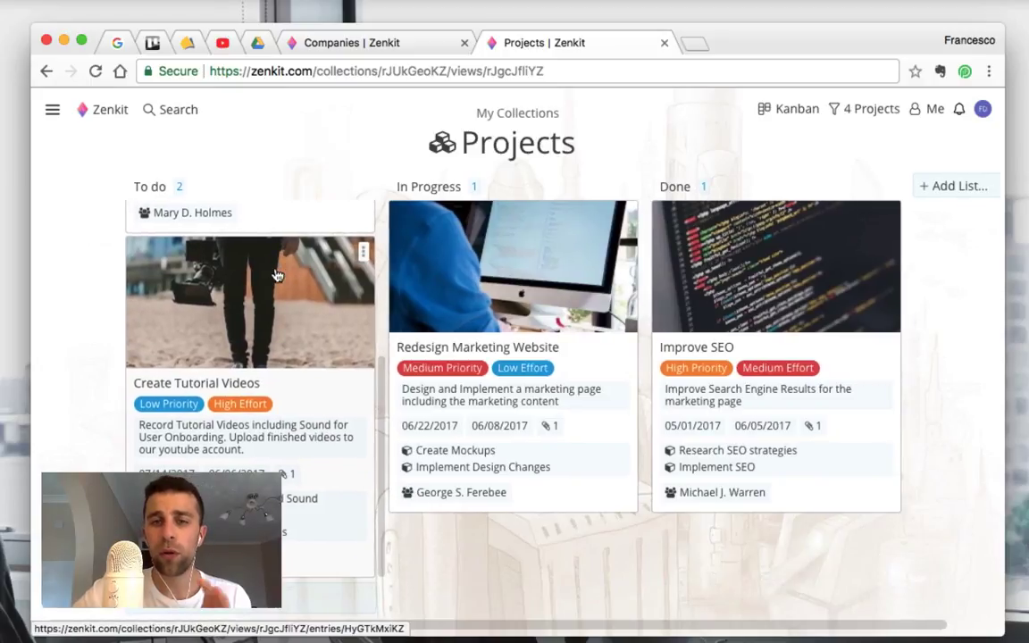
{"action": "left_click", "coordinate": [278, 276]}
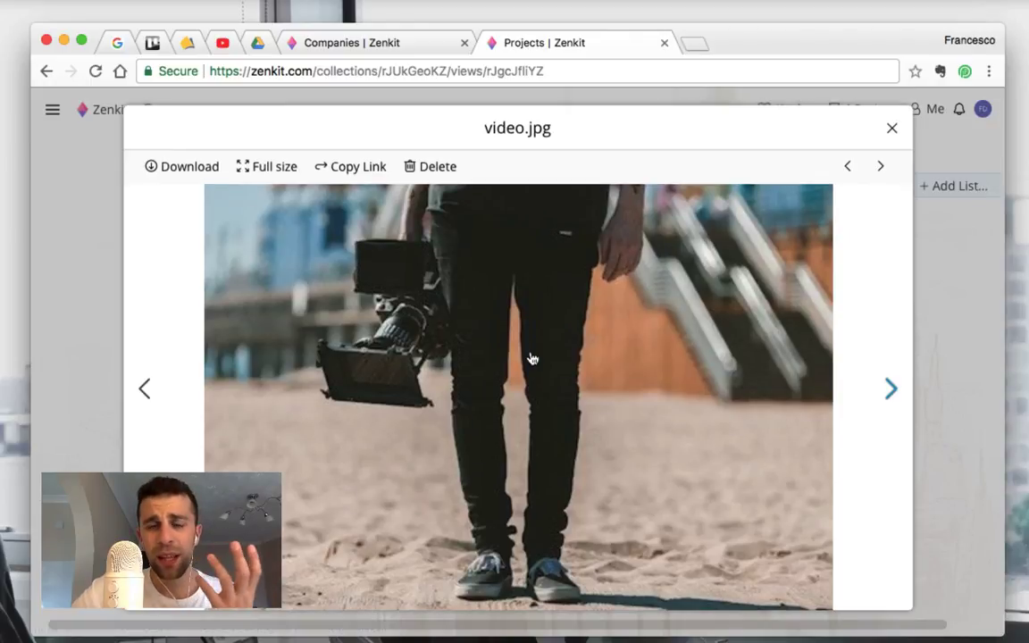
{"action": "left_click", "coordinate": [962, 239]}
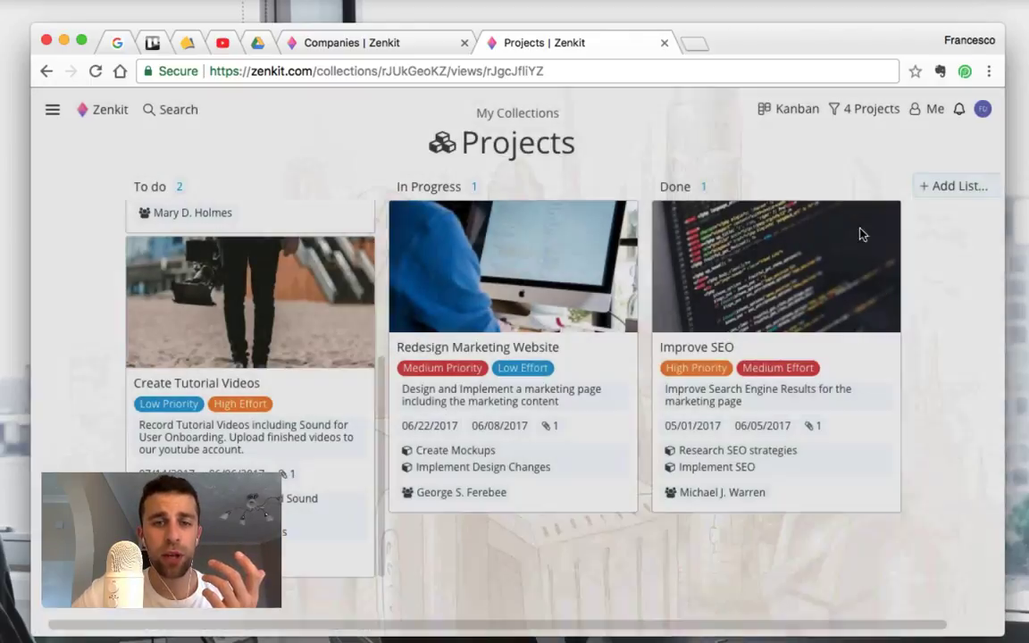
{"action": "left_click", "coordinate": [328, 419]}
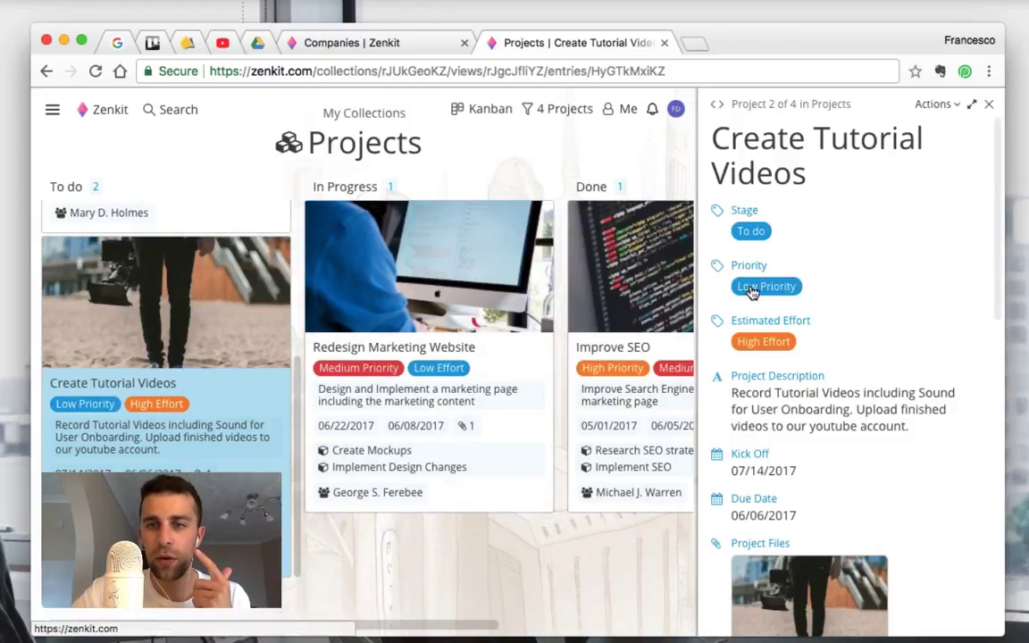
Browse the Create Tutorial Videos details and view the project lead's team member record.
{"action": "scroll", "coordinate": [774, 322], "scroll_direction": "down", "scroll_amount": 3}
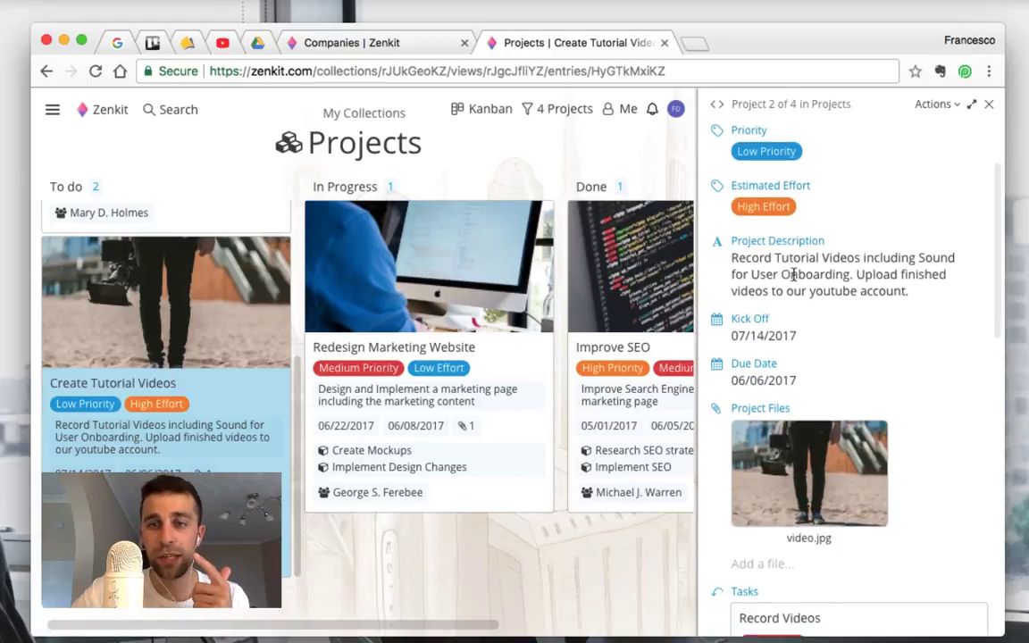
{"action": "scroll", "coordinate": [755, 284], "scroll_direction": "down", "scroll_amount": 1}
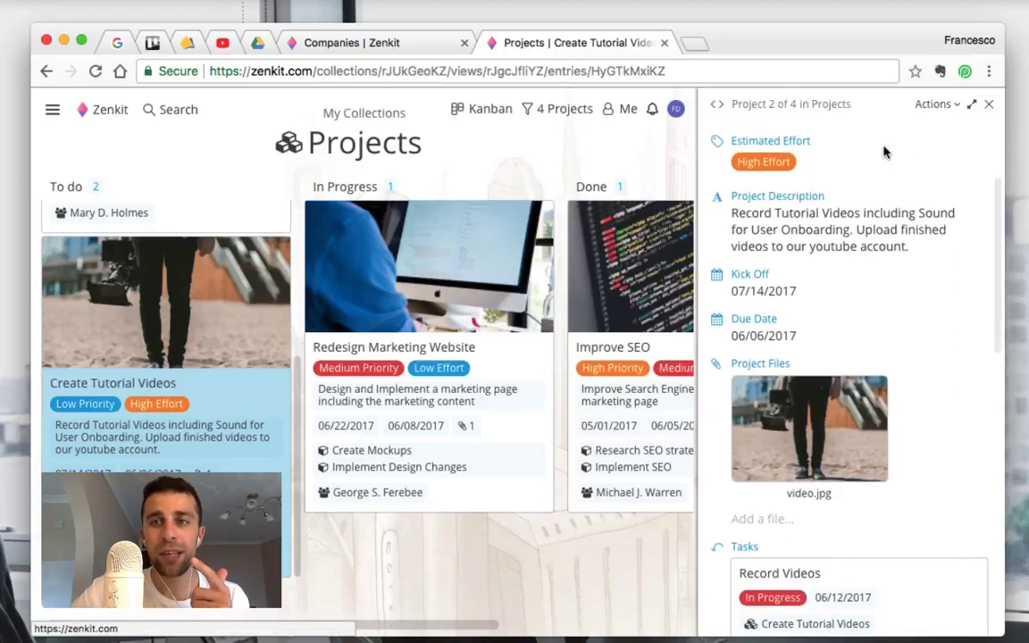
{"action": "scroll", "coordinate": [893, 206], "scroll_direction": "up", "scroll_amount": 1}
{"action": "scroll", "coordinate": [892, 209], "scroll_direction": "down", "scroll_amount": 2}
{"action": "scroll", "coordinate": [891, 209], "scroll_direction": "down", "scroll_amount": 5}
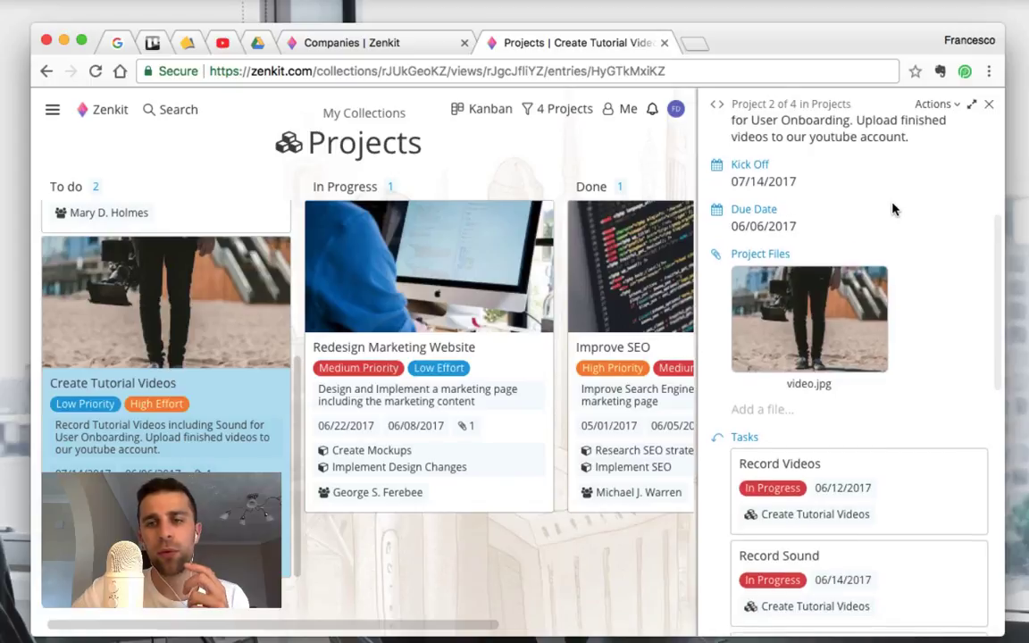
{"action": "scroll", "coordinate": [786, 293], "scroll_direction": "down", "scroll_amount": 3}
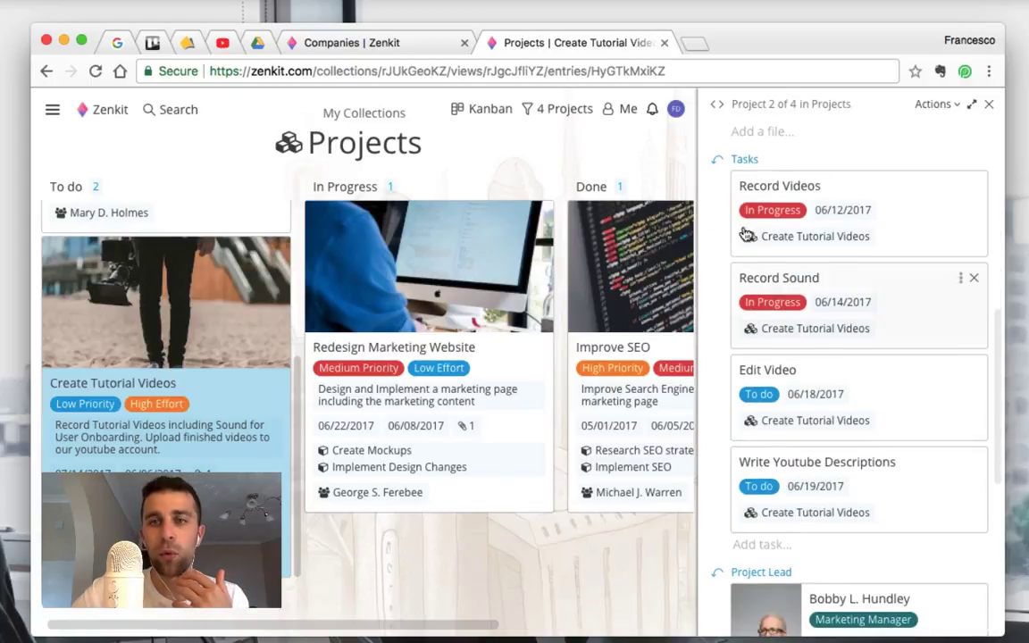
{"action": "scroll", "coordinate": [759, 399], "scroll_direction": "down", "scroll_amount": 7}
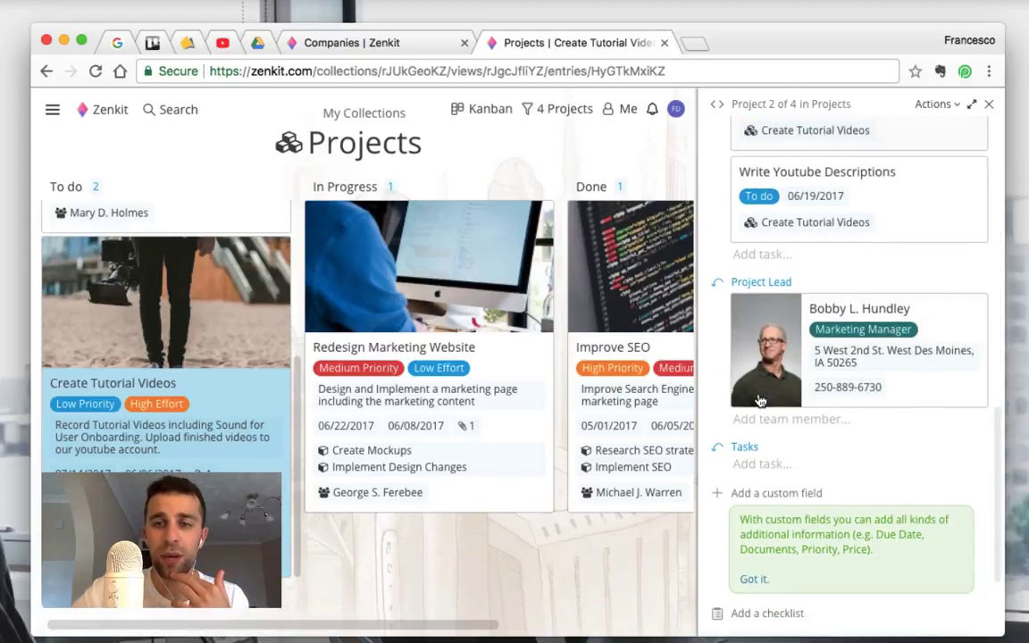
{"action": "left_click", "coordinate": [853, 309]}
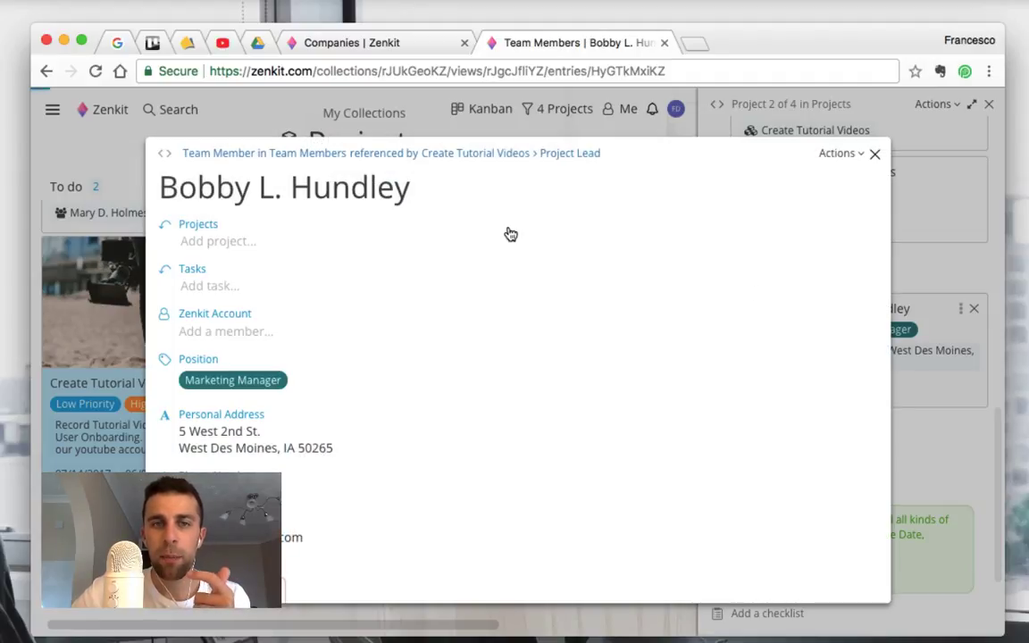
{"action": "scroll", "coordinate": [653, 282], "scroll_direction": "down", "scroll_amount": 1}
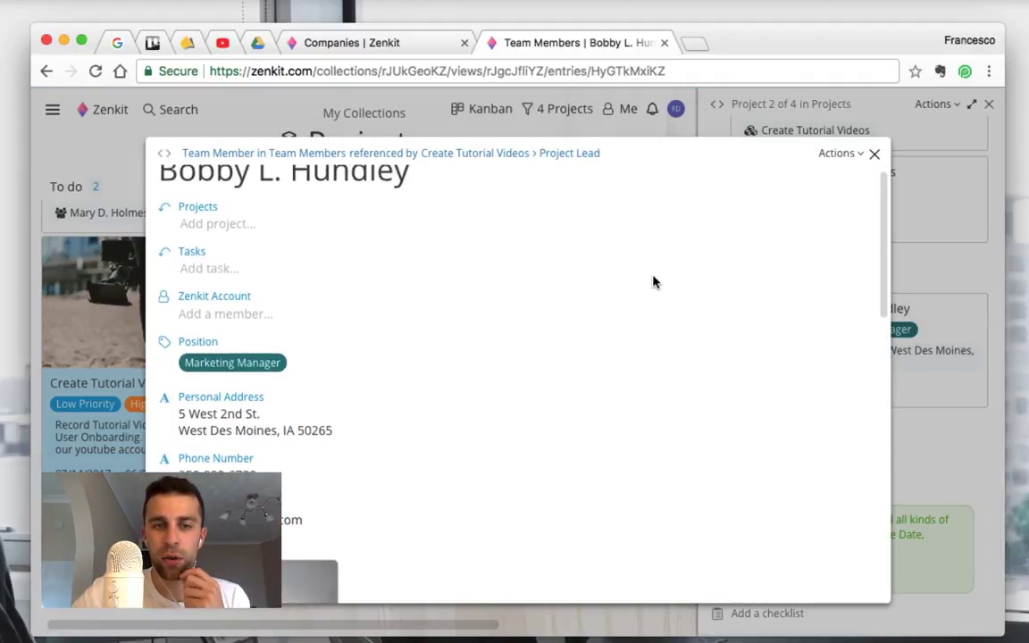
{"action": "scroll", "coordinate": [653, 283], "scroll_direction": "up", "scroll_amount": 1}
{"action": "left_click", "coordinate": [874, 154]}
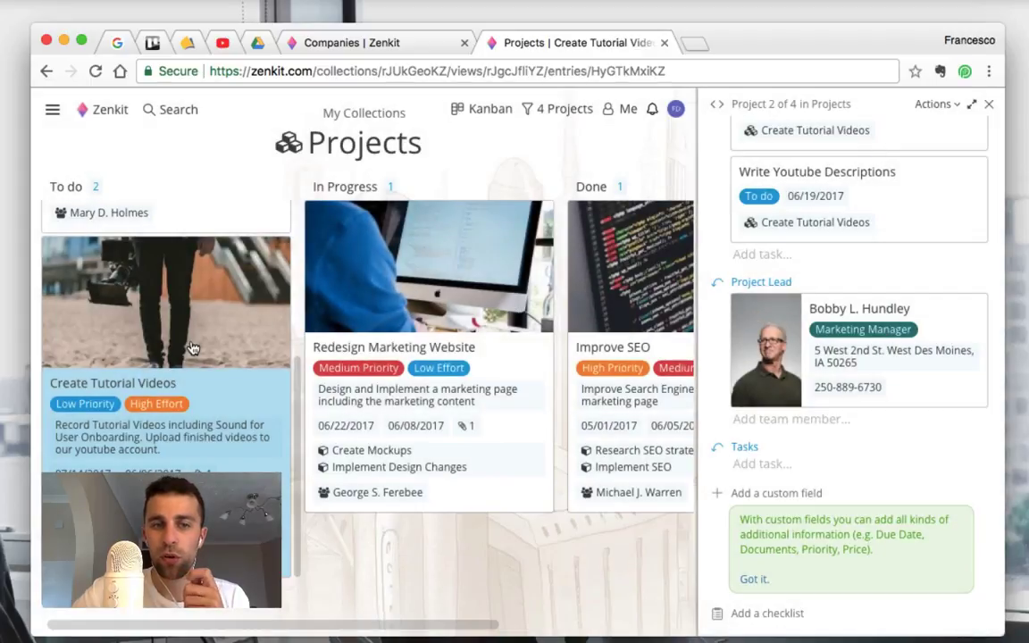
Close the Create Tutorial Videos details panel.
{"action": "scroll", "coordinate": [877, 441], "scroll_direction": "down", "scroll_amount": 3}
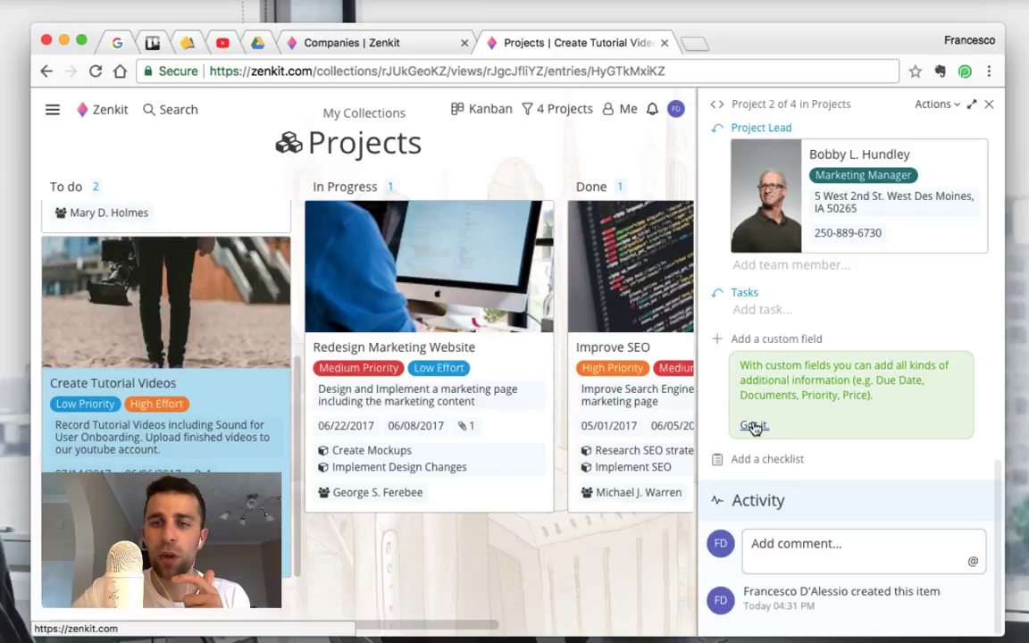
{"action": "scroll", "coordinate": [771, 340], "scroll_direction": "up", "scroll_amount": 10}
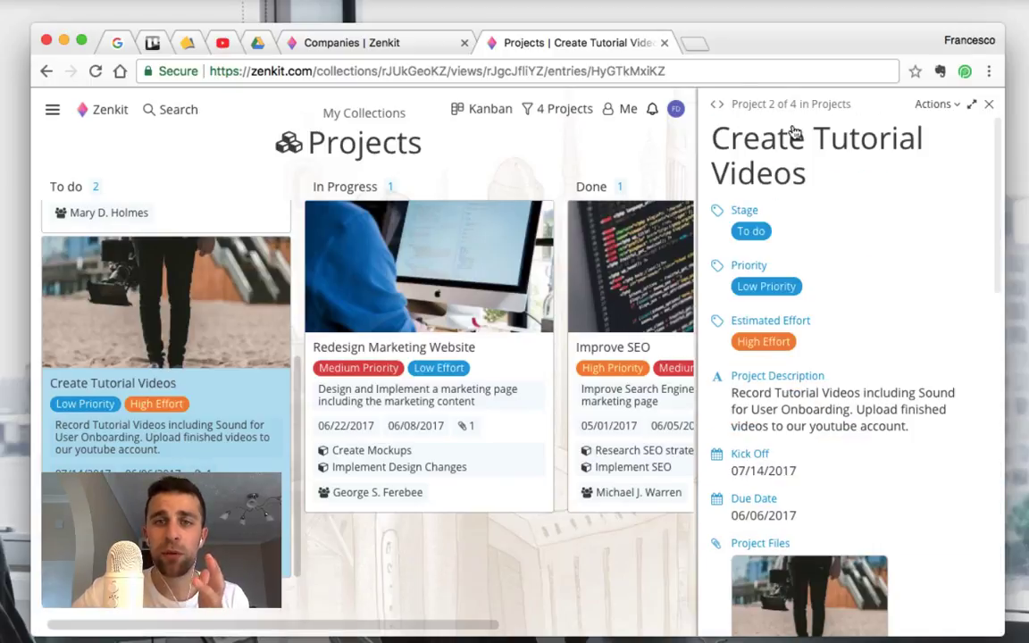
{"action": "left_click", "coordinate": [988, 105]}
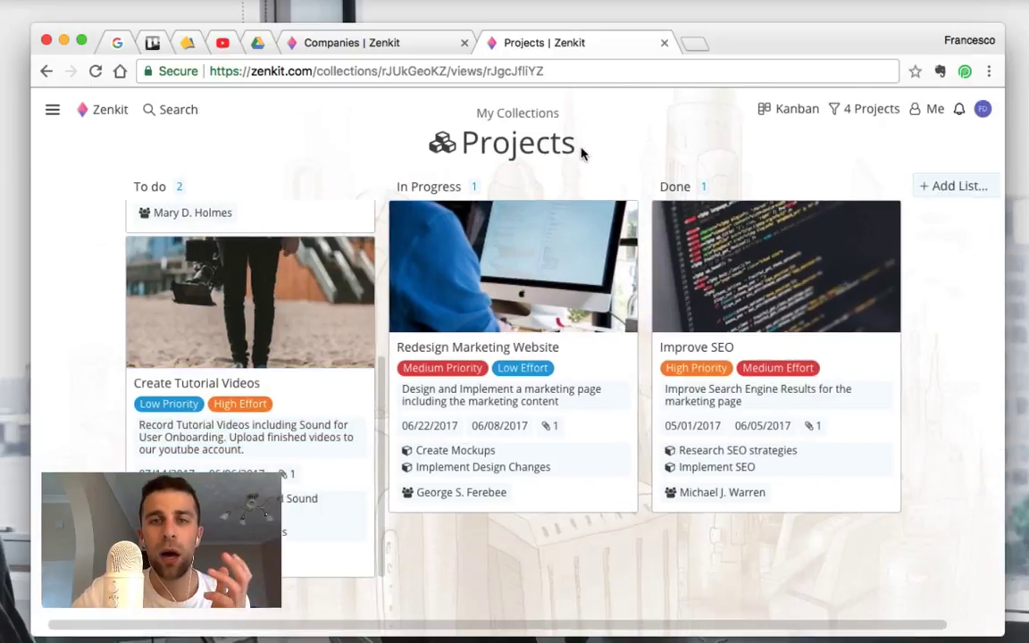
On the profile's Theme settings page, collapse and re-expand the sidebar's Recent Collections list.
{"action": "scroll", "coordinate": [275, 339], "scroll_direction": "up", "scroll_amount": 3}
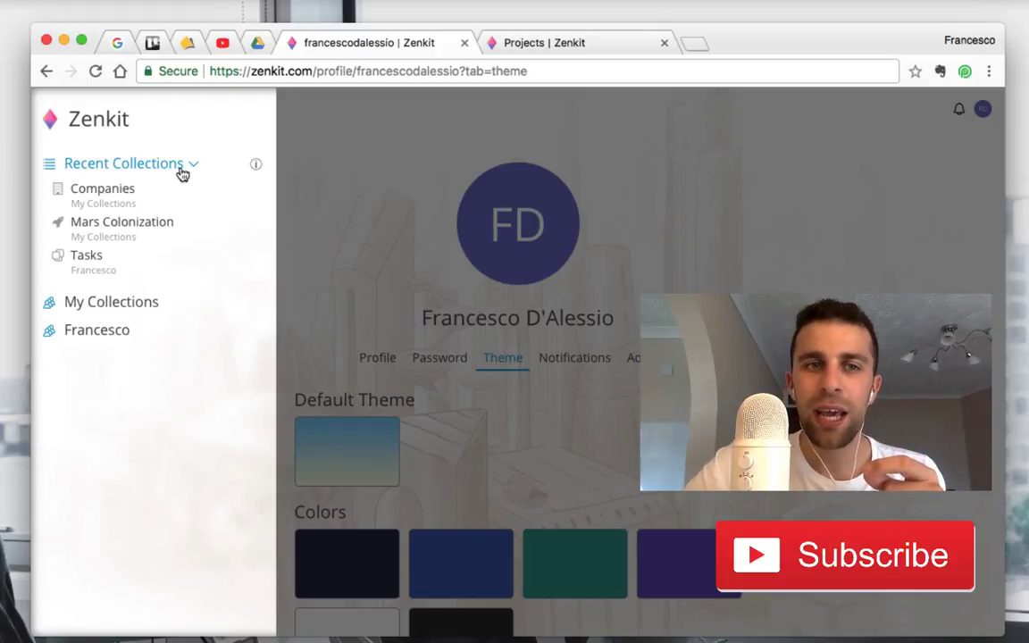
{"action": "left_click", "coordinate": [141, 160]}
{"action": "left_click", "coordinate": [161, 166]}
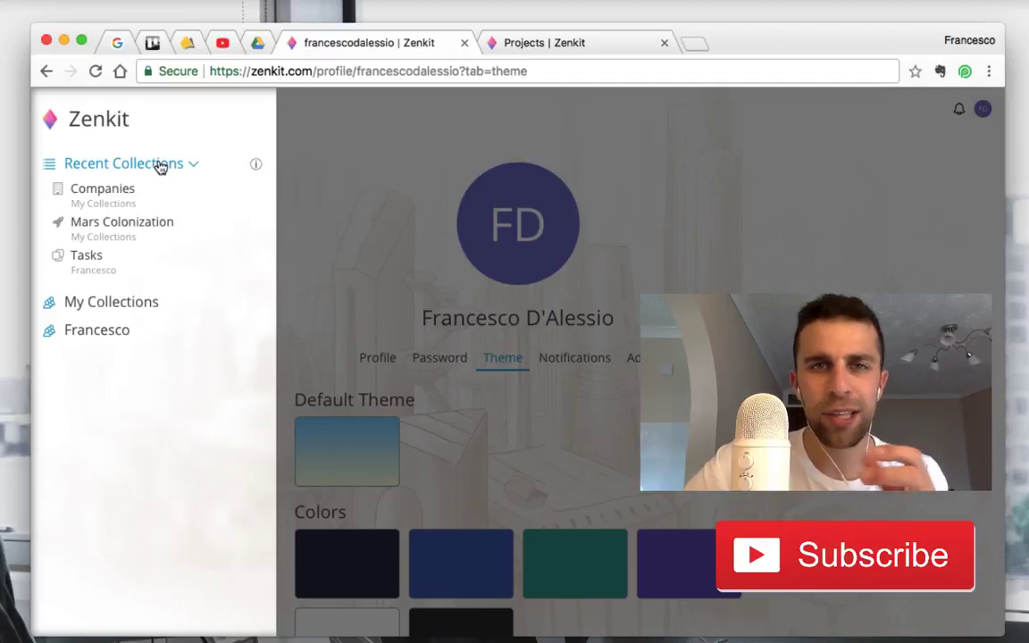